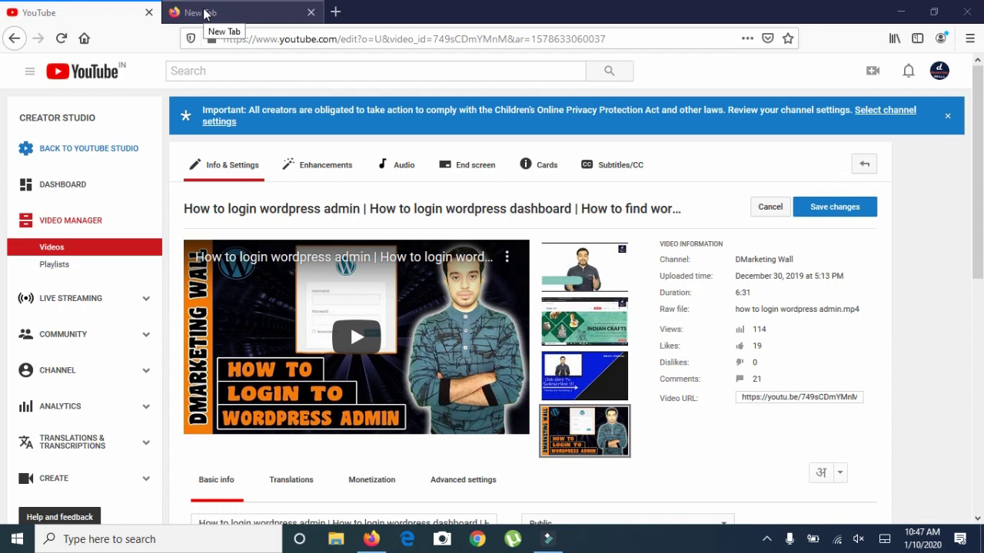
Search the web for google ads in the empty browser tab and open the Google Ads website from the results.
click(204, 15)
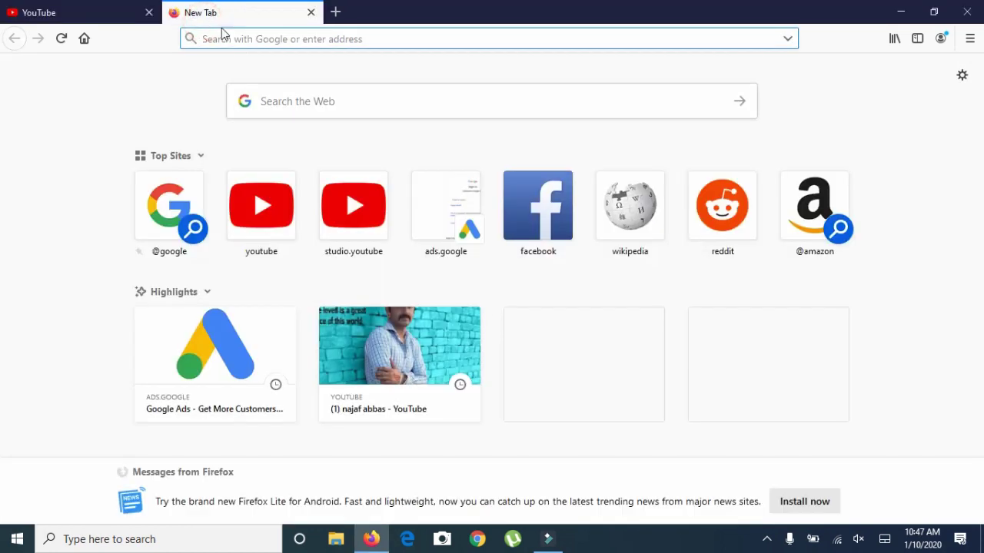
click(245, 36)
text(g)
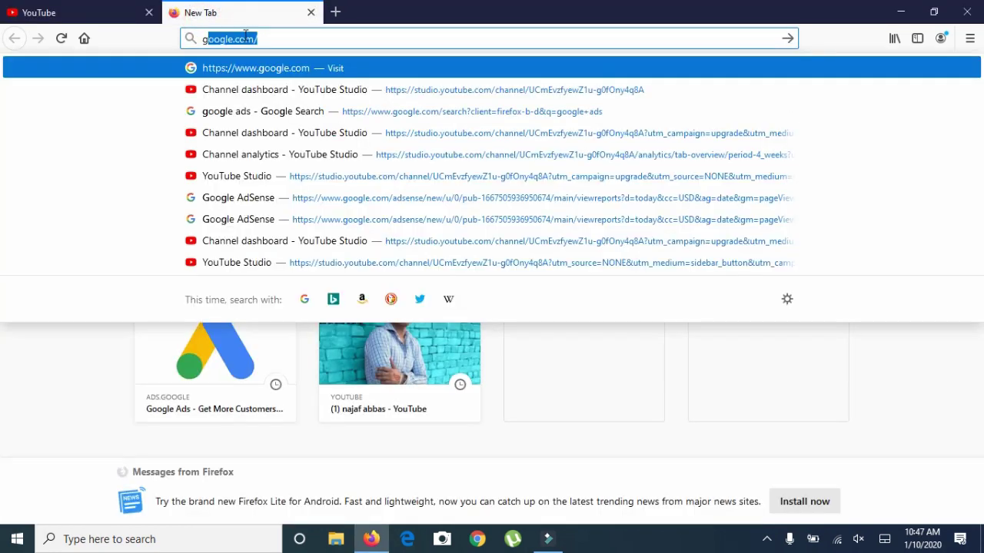
text(oogle )
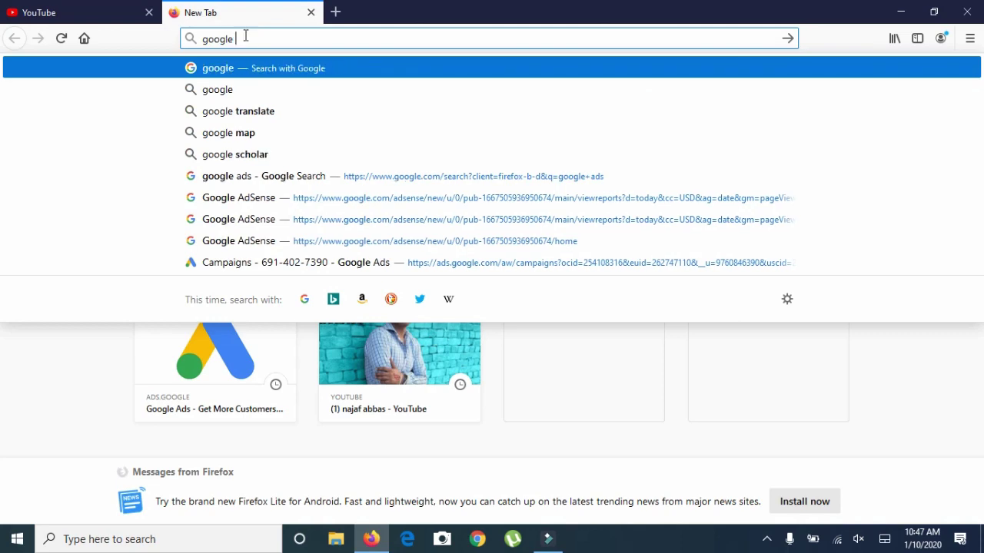
text(ads)
key(Return)
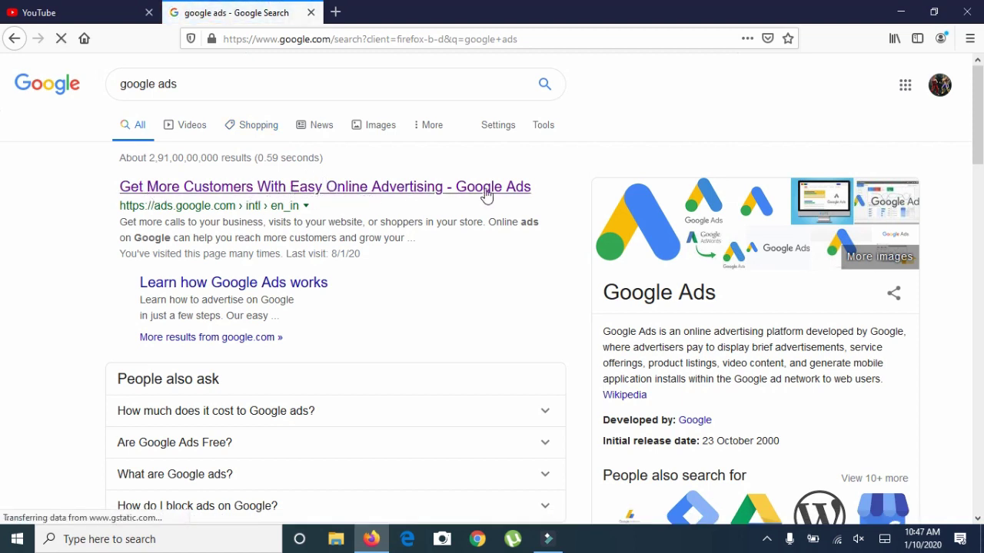
click(378, 187)
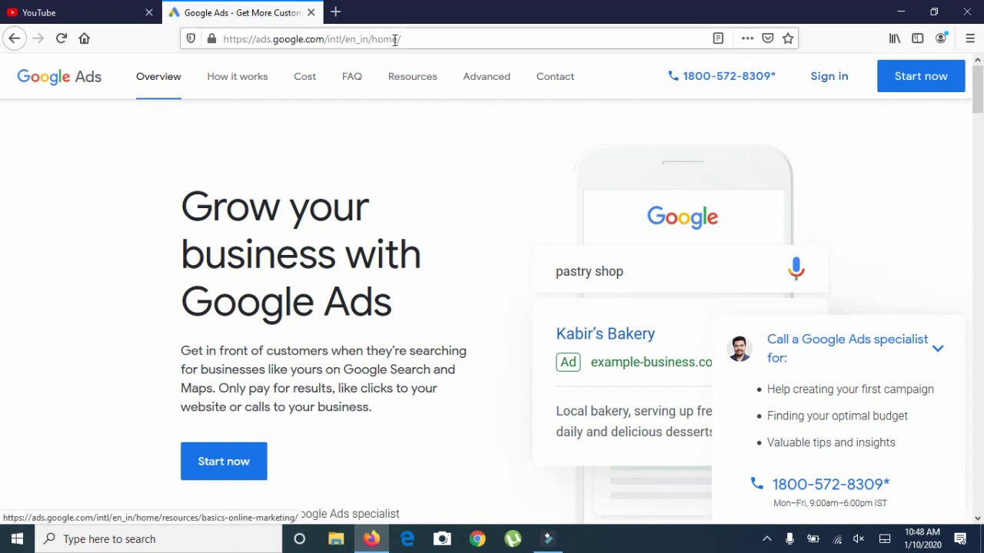
Search for google ads in a new browser tab, open its Get More Customers result, and sign in to the Google Ads account.
click(335, 13)
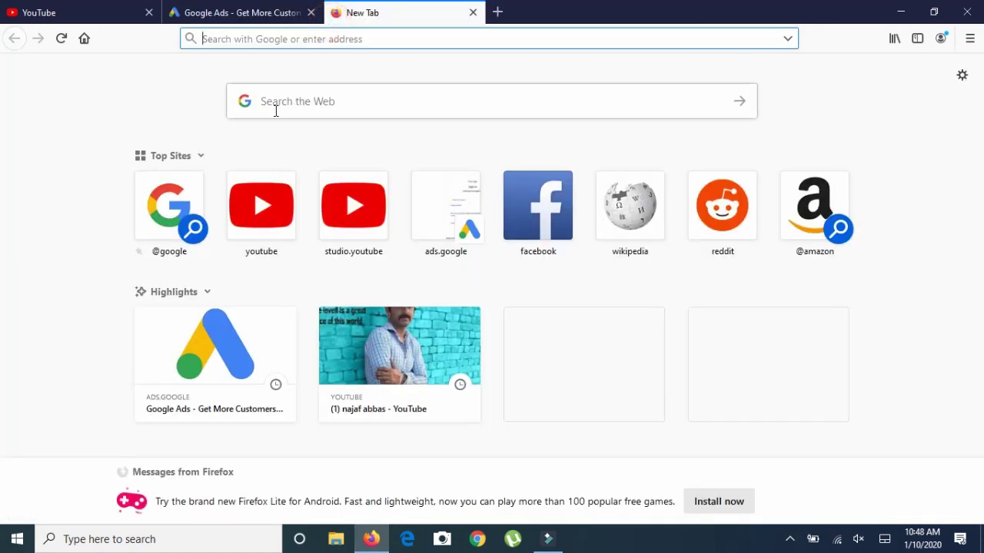
text(googl)
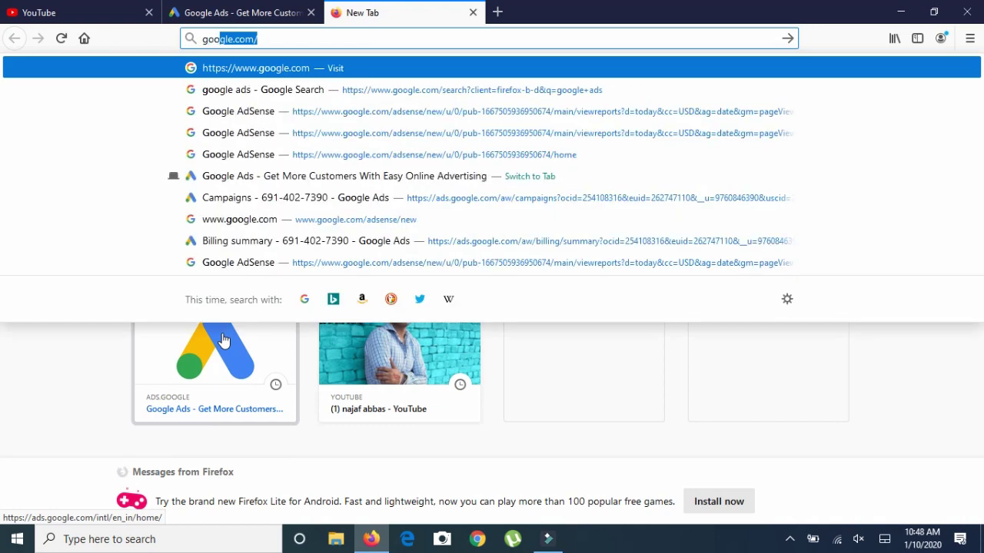
text(e ads)
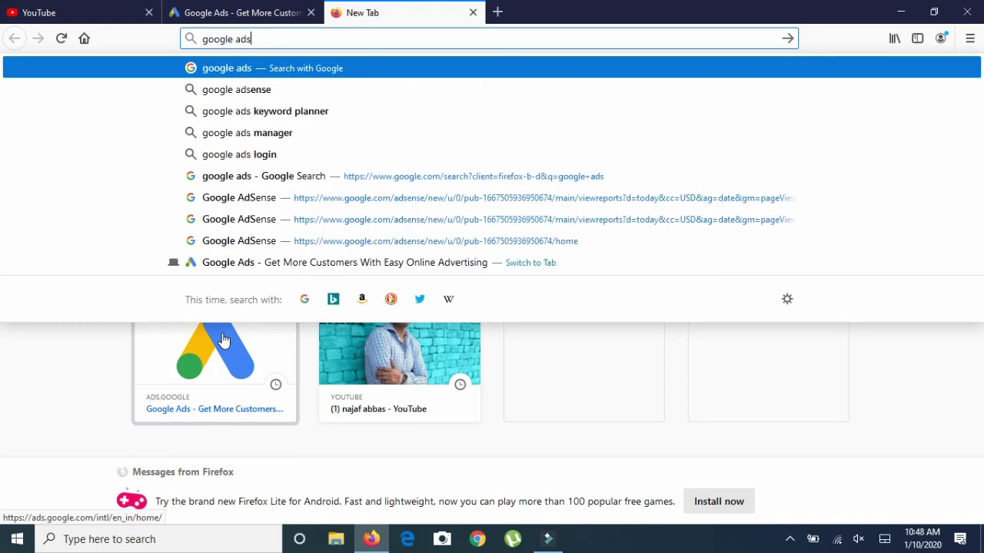
key(Return)
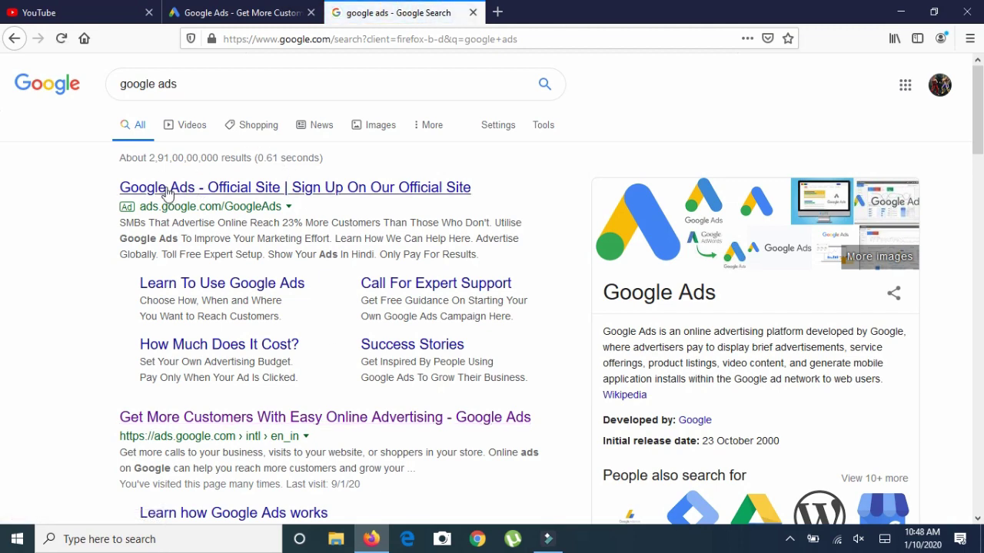
scroll(423, 361, down, 2)
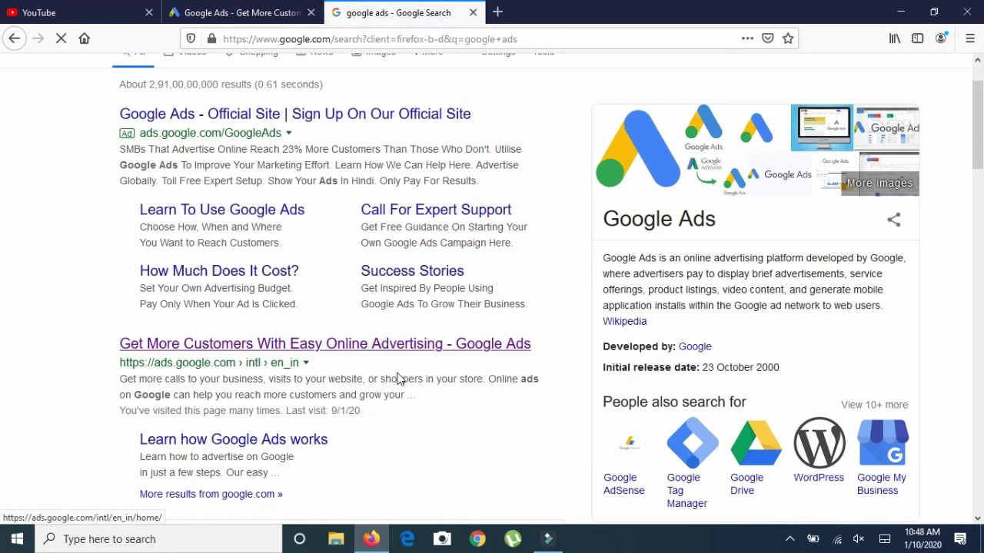
click(352, 348)
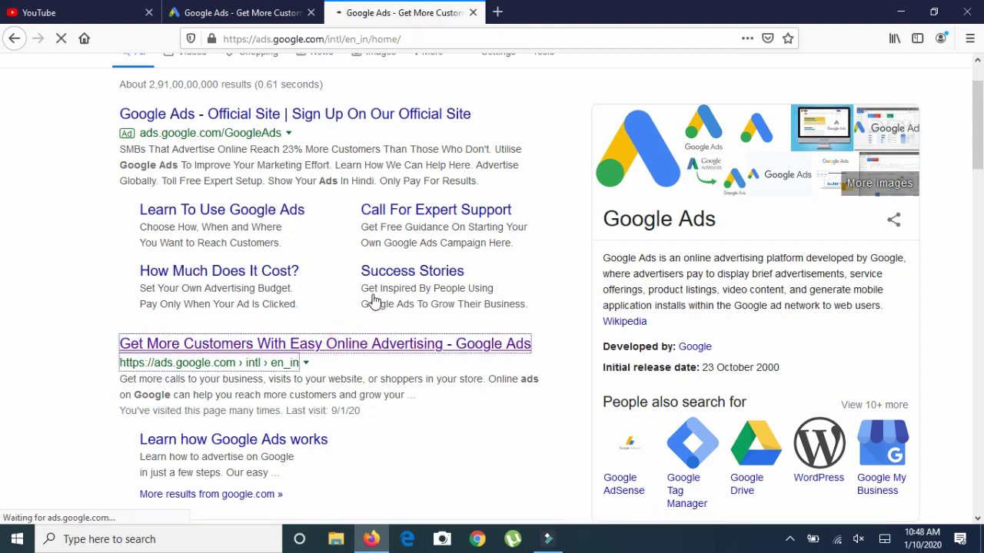
click(832, 80)
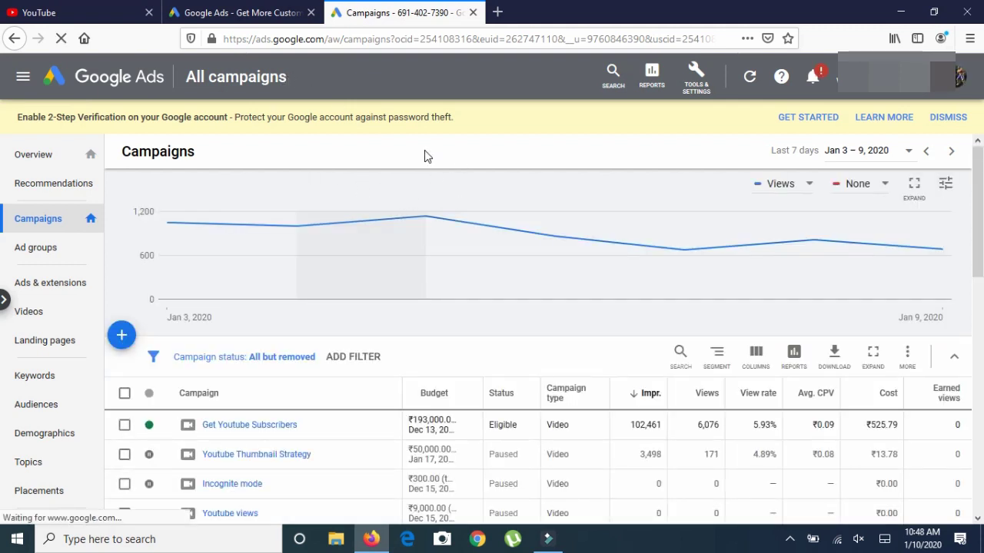
Look over the campaign list and set its reporting date range to All time.
scroll(472, 253, down, 2)
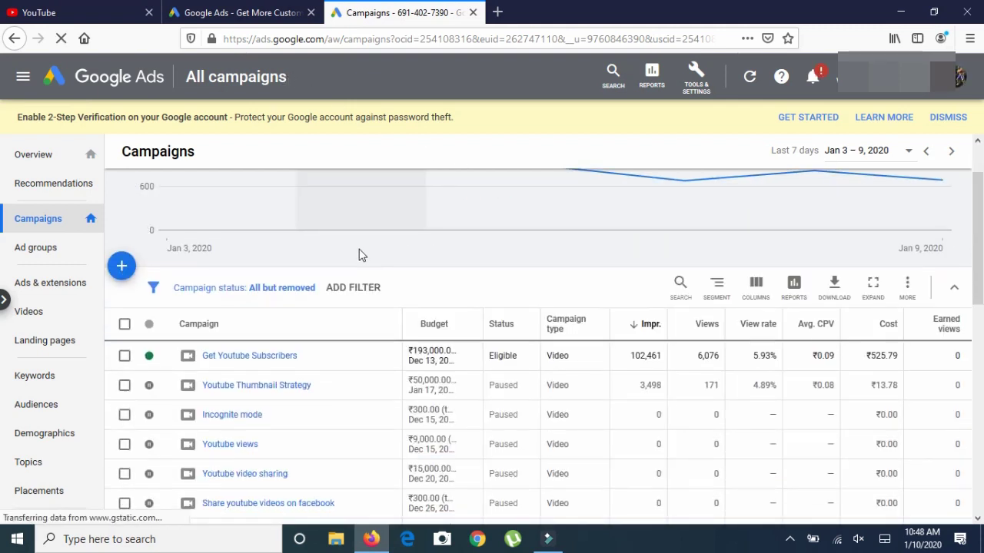
scroll(338, 322, down, 7)
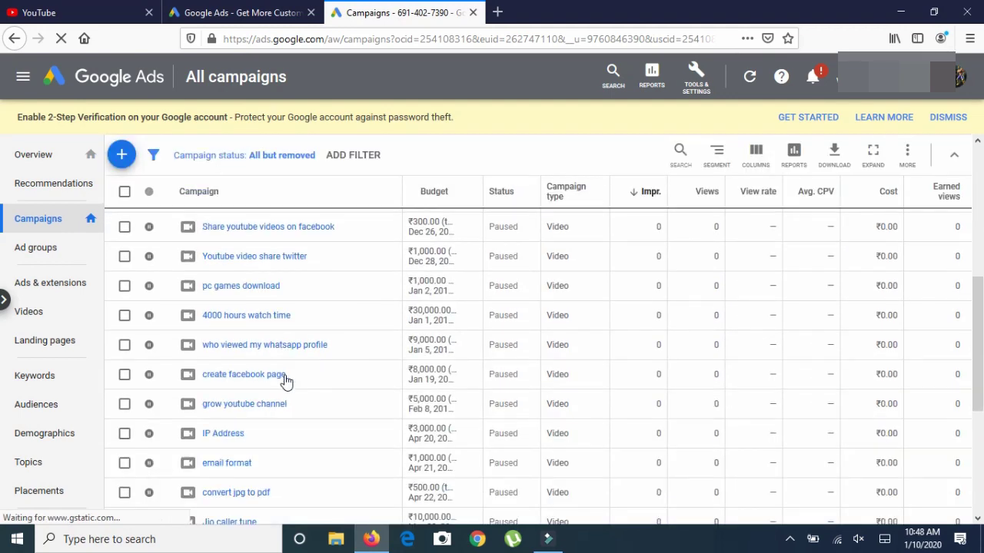
scroll(277, 346, up, 6)
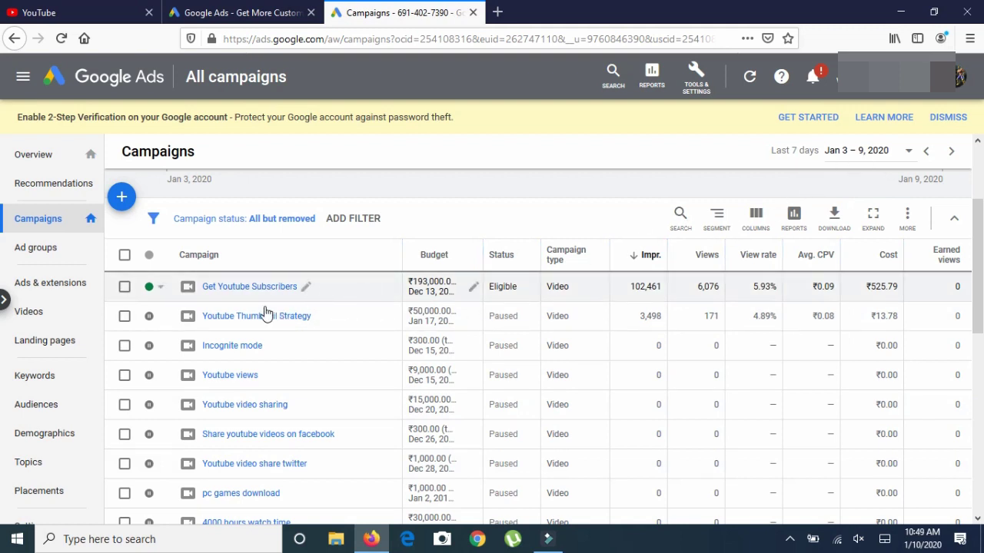
click(877, 155)
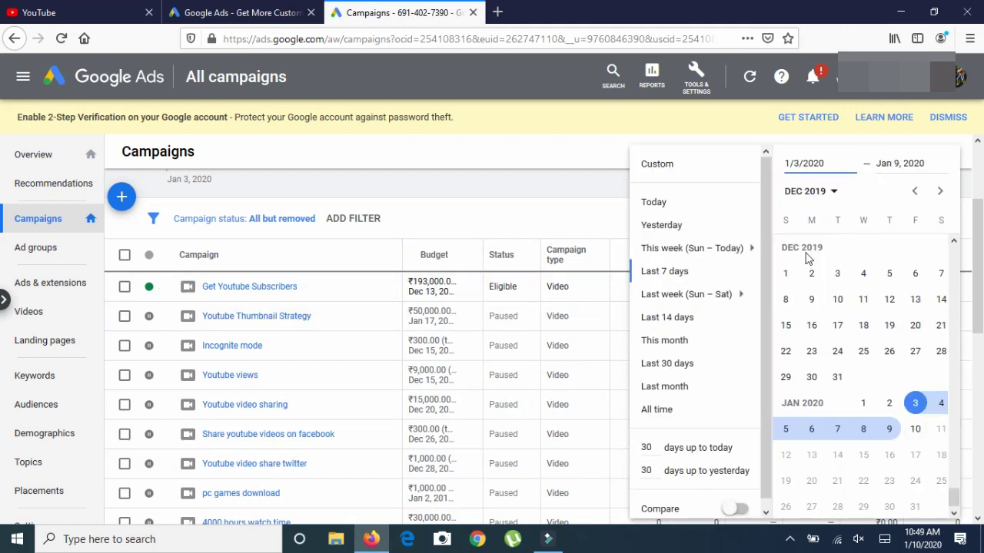
click(657, 411)
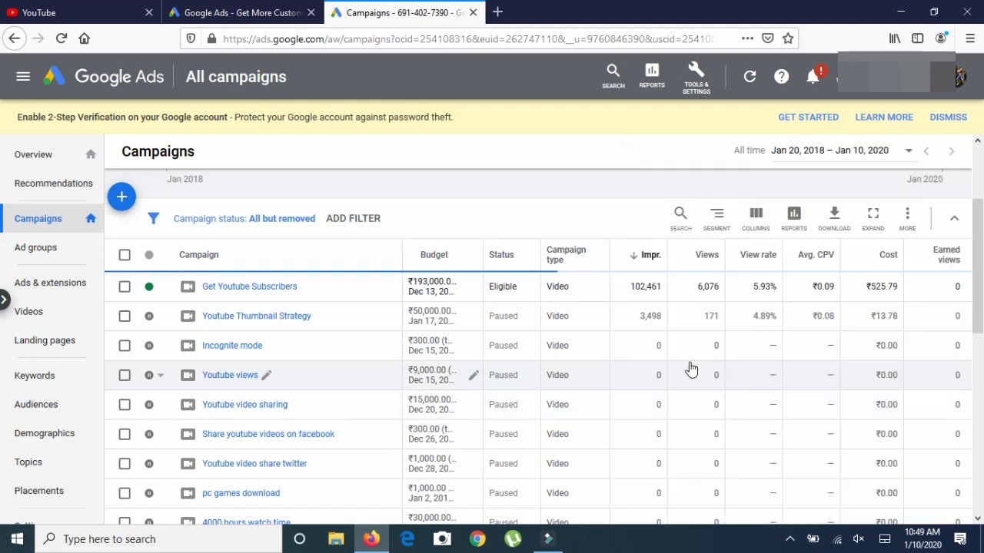
Examine the views, average CPV and cost of the Get Youtube Subscribers campaign.
scroll(725, 288, down, 2)
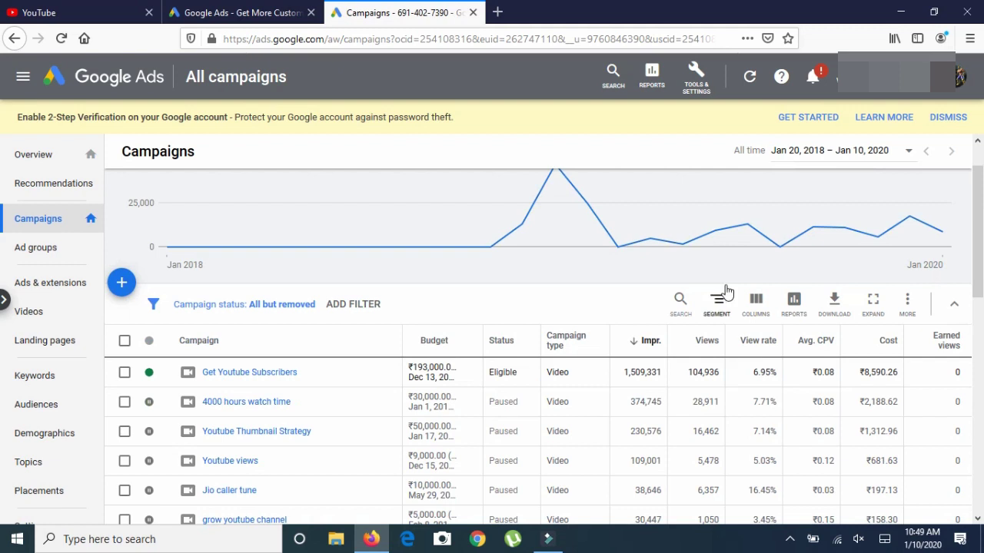
scroll(729, 291, down, 1)
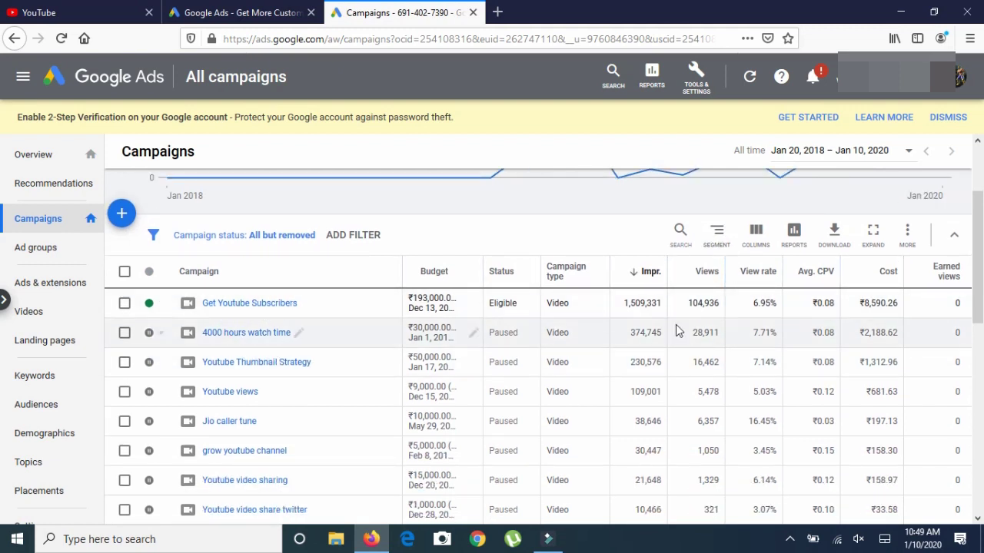
double_click(869, 305)
drag(689, 304, 720, 305)
drag(815, 303, 832, 303)
drag(863, 302, 888, 303)
drag(813, 303, 832, 303)
drag(690, 303, 720, 305)
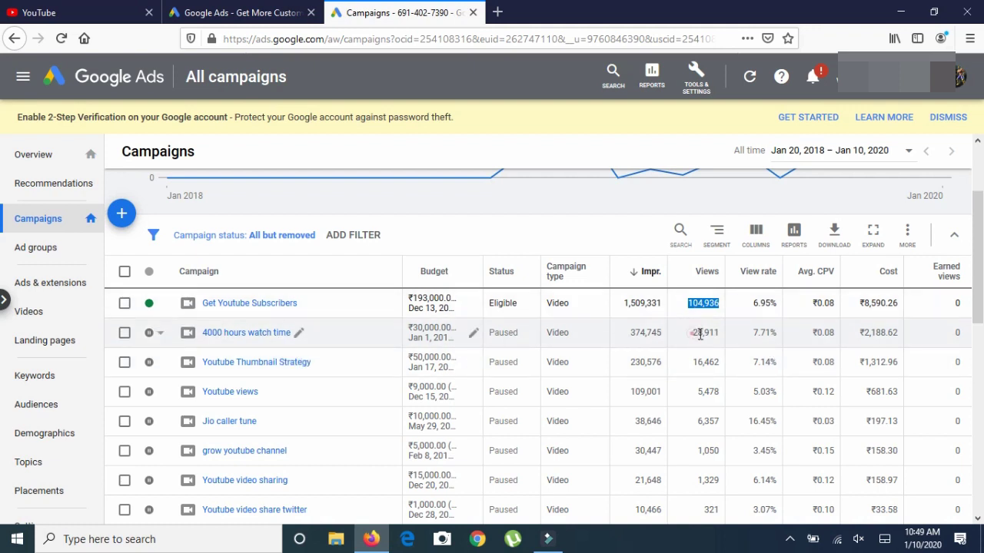
Compare the views, average CPV and cost of the 4000 hours watch time, Youtube Thumbnail Strategy and Jio caller tune campaigns.
drag(692, 332, 716, 333)
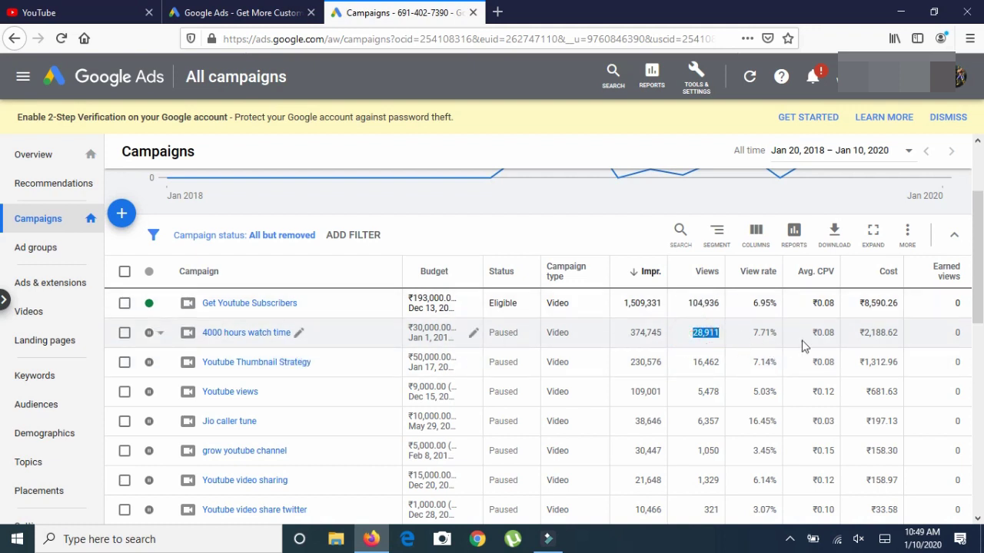
drag(866, 333, 898, 332)
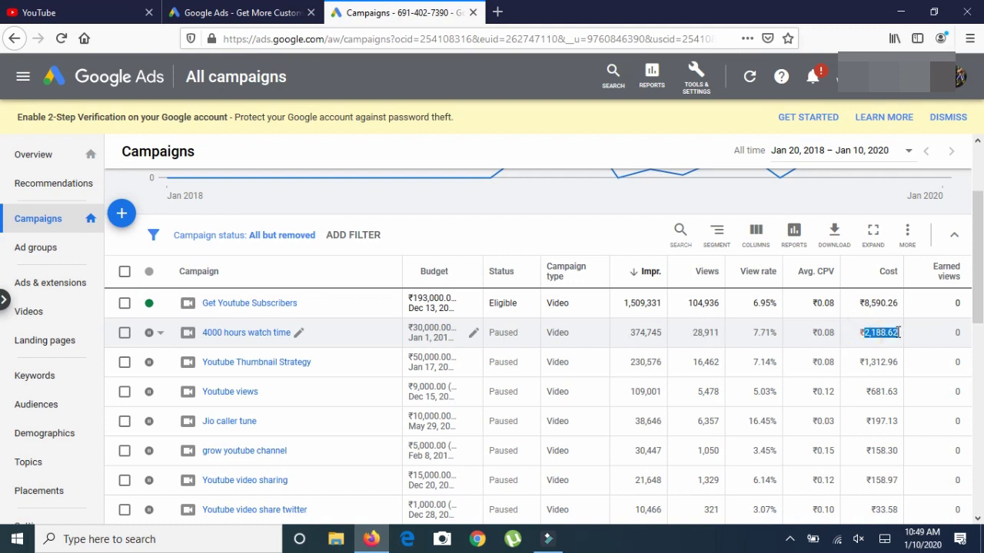
drag(814, 332, 834, 332)
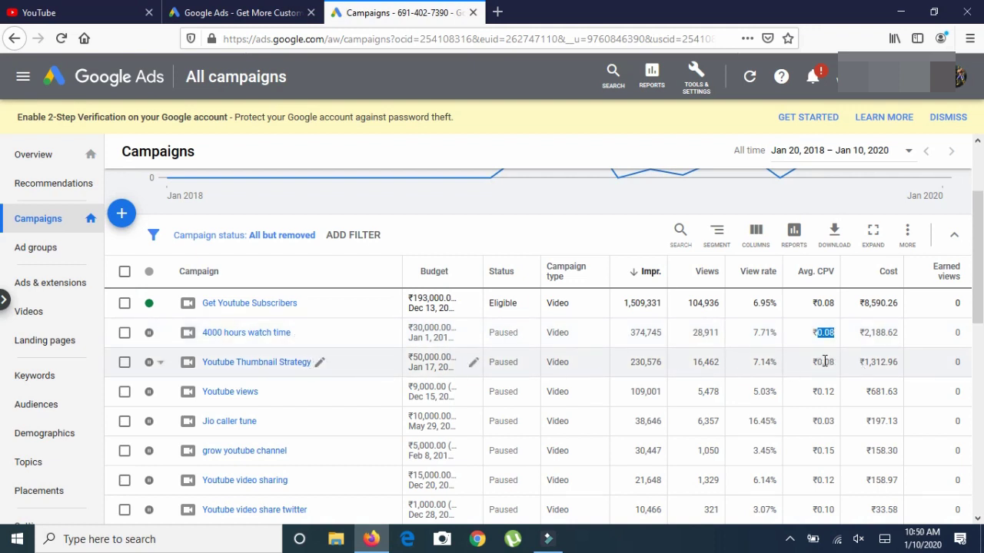
drag(813, 363, 832, 362)
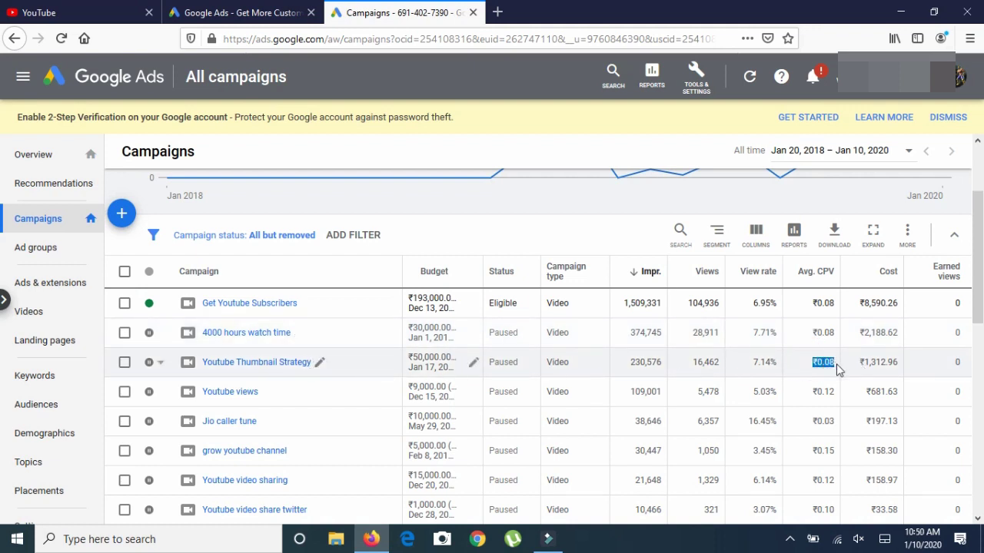
scroll(824, 390, down, 1)
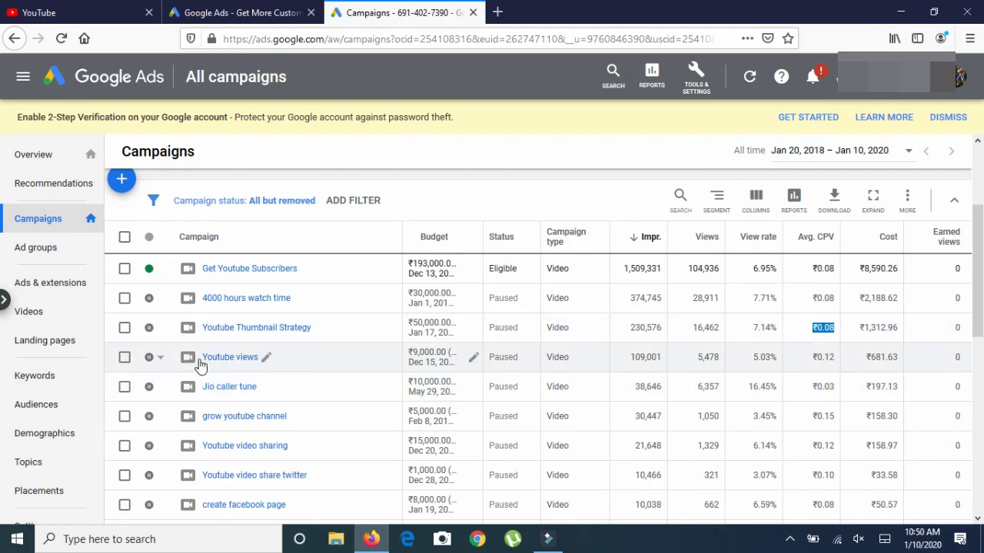
drag(813, 387, 830, 386)
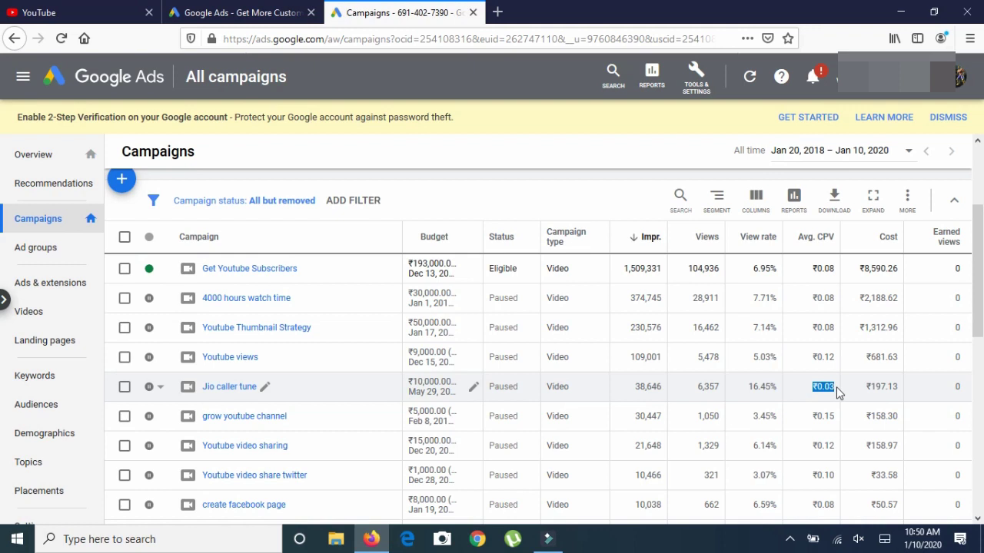
drag(867, 386, 897, 387)
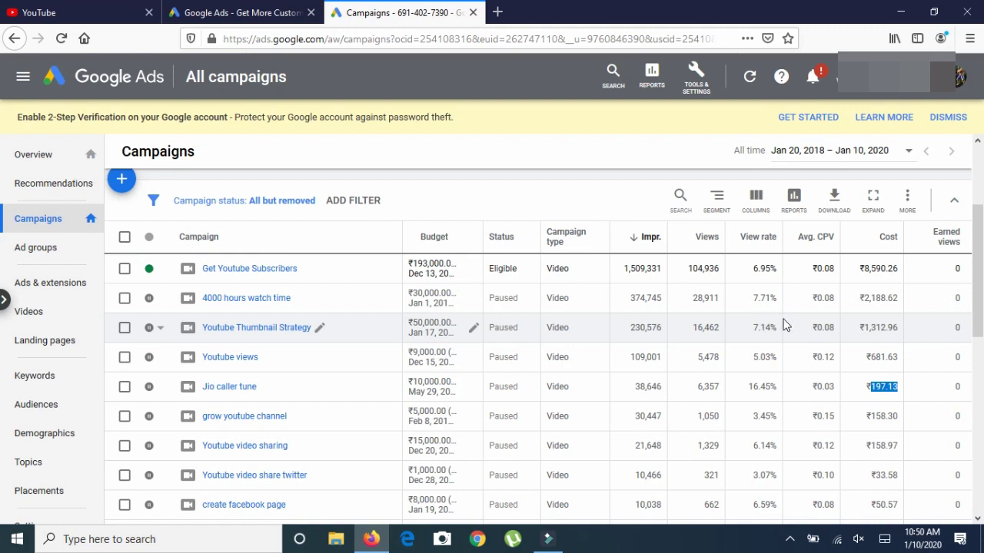
scroll(755, 330, up, 3)
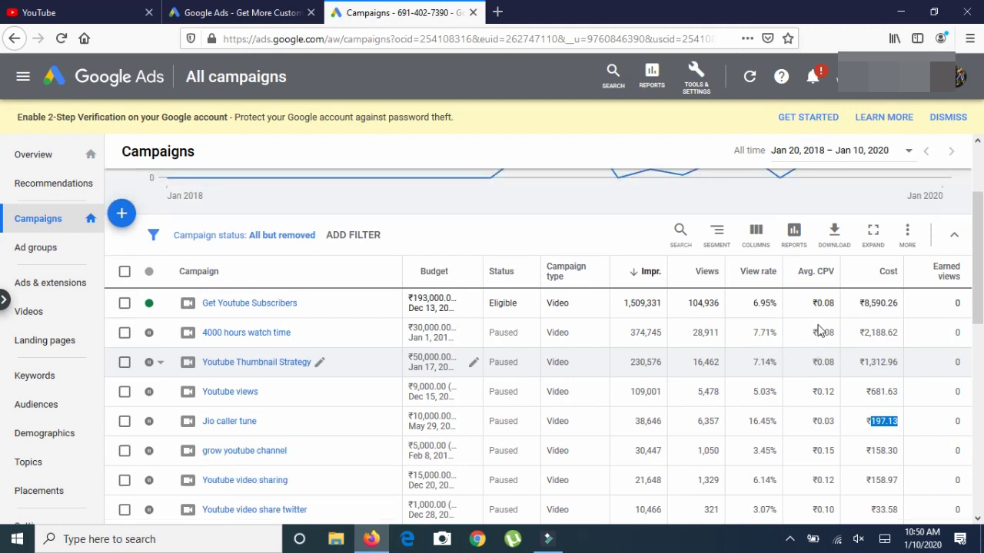
mouse_move(555, 284)
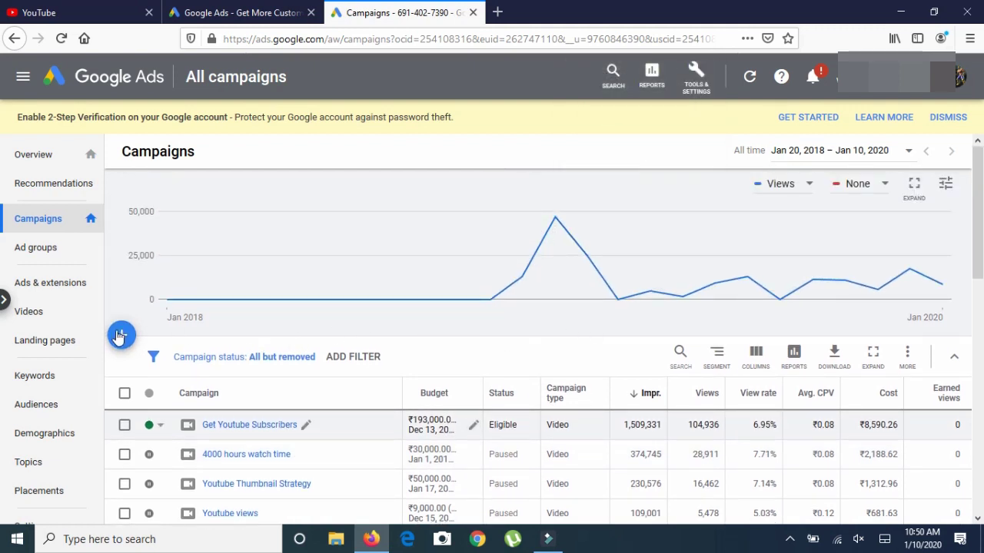
Open YouTube in a new browser tab and go to the DMarketing Wall channel's uploaded videos.
click(498, 13)
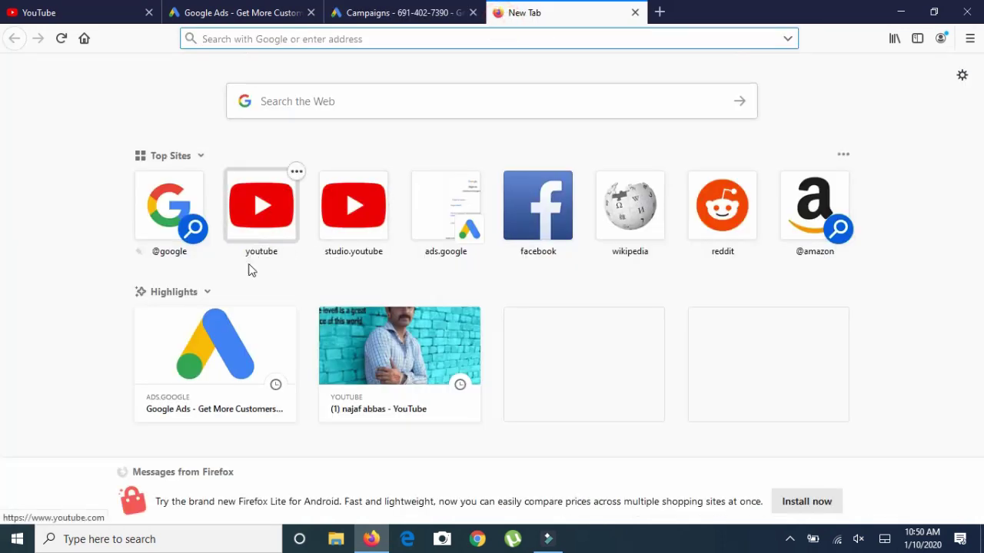
click(282, 213)
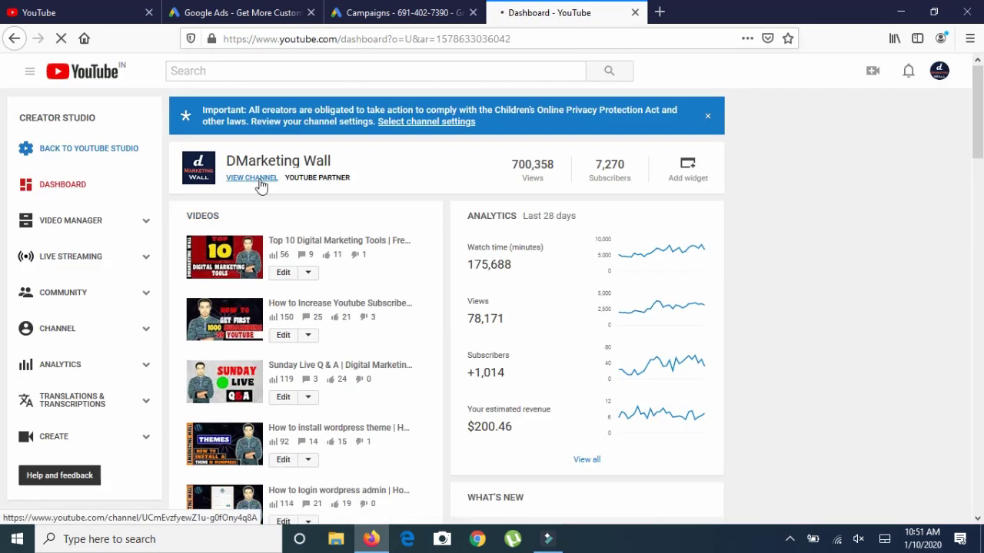
click(259, 185)
scroll(468, 251, down, 3)
scroll(468, 250, up, 3)
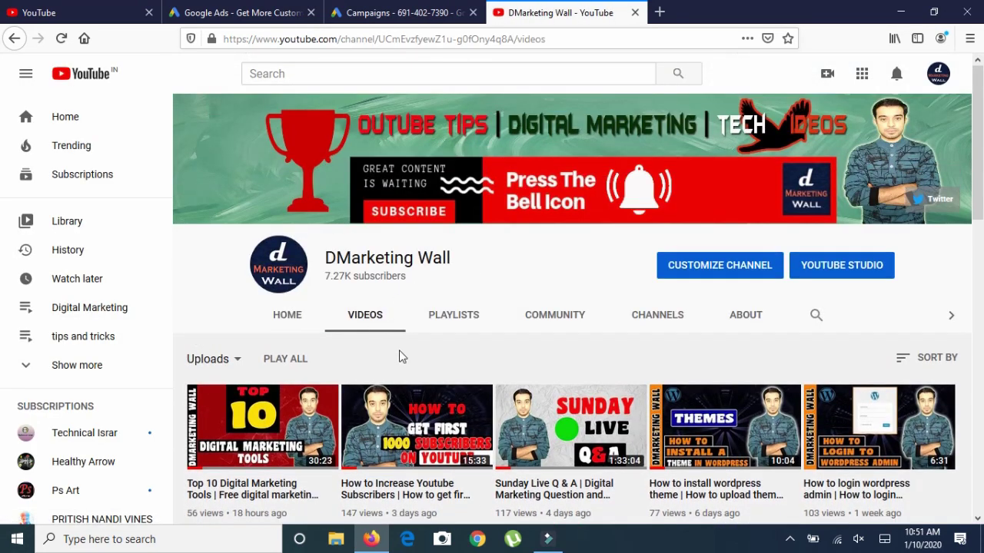
Look through the channel's older uploads for the Google AdWords account setup tutorial.
scroll(525, 345, down, 3)
scroll(537, 306, down, 8)
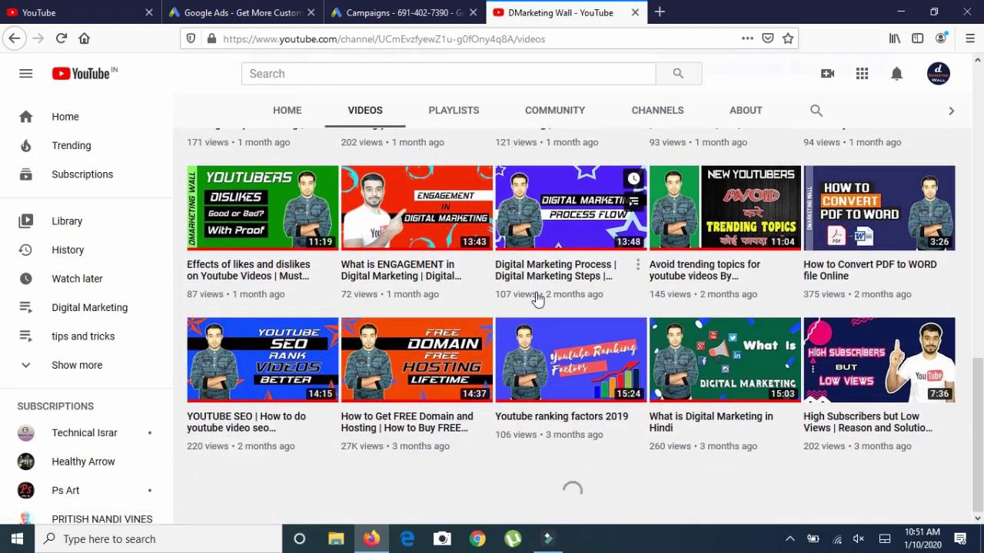
scroll(537, 298, down, 5)
scroll(537, 294, down, 3)
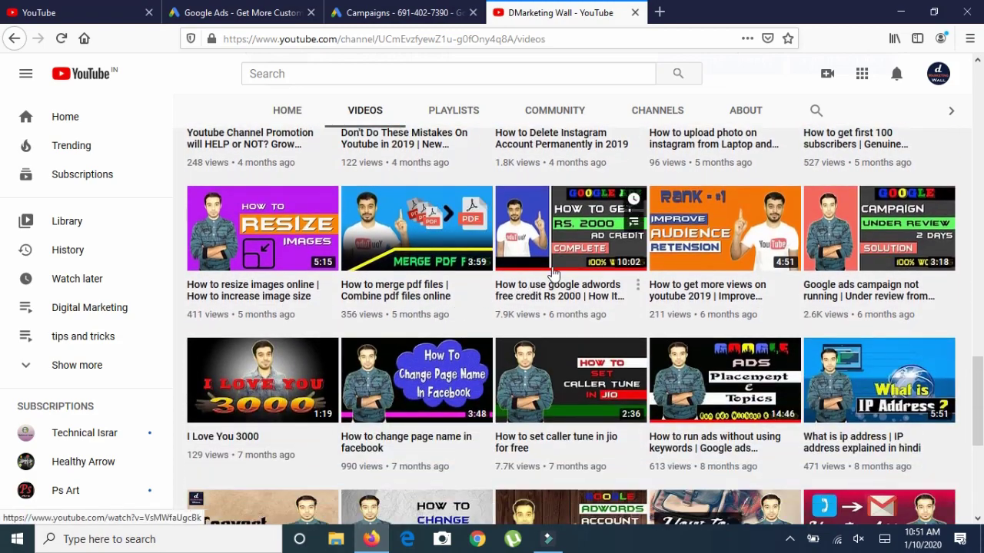
scroll(588, 366, down, 4)
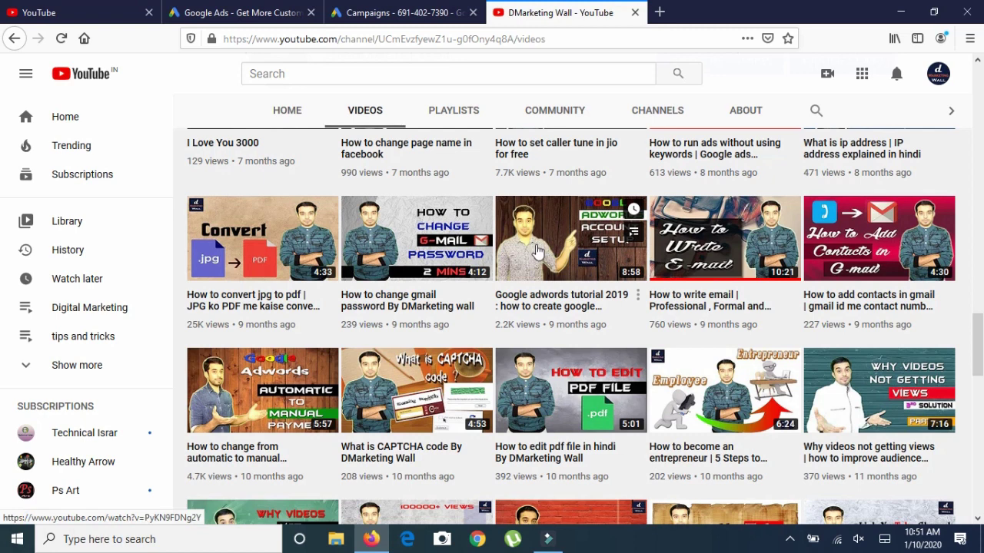
Switch to the Google Ads home page and check the support phone line offered for sign-up help.
click(218, 10)
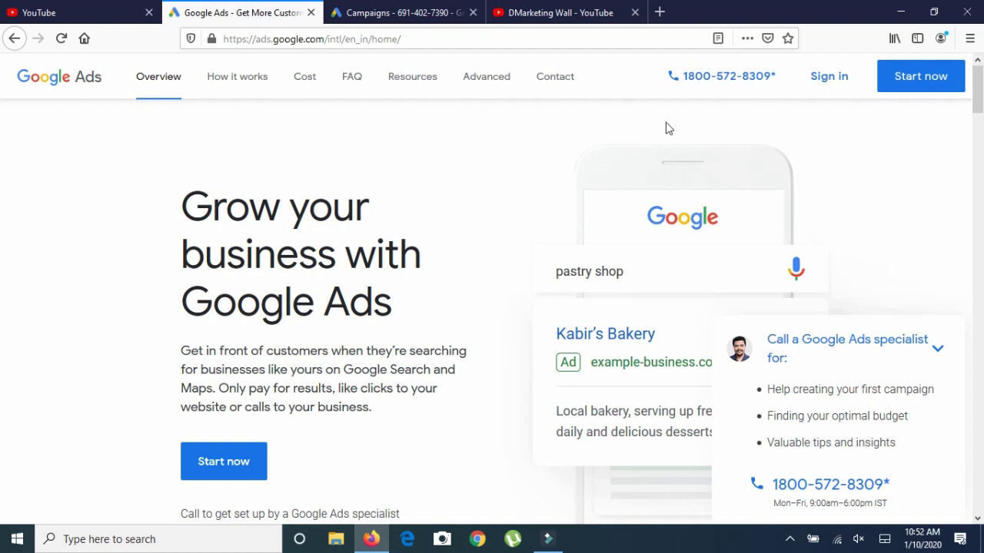
mouse_move(676, 85)
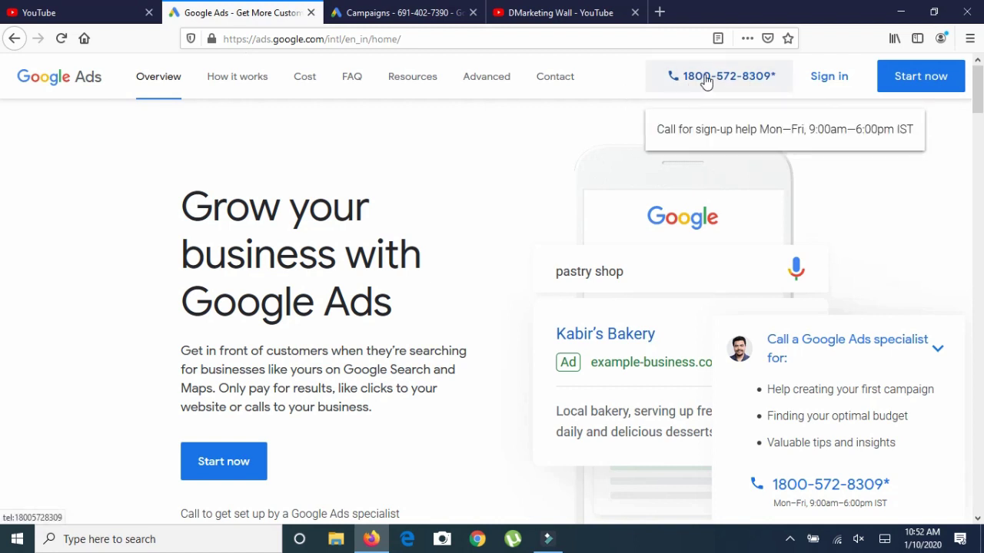
Return to the DMarketing Wall channel's uploads and find the Google AdWords Rs 2000 free credit tutorial.
click(561, 13)
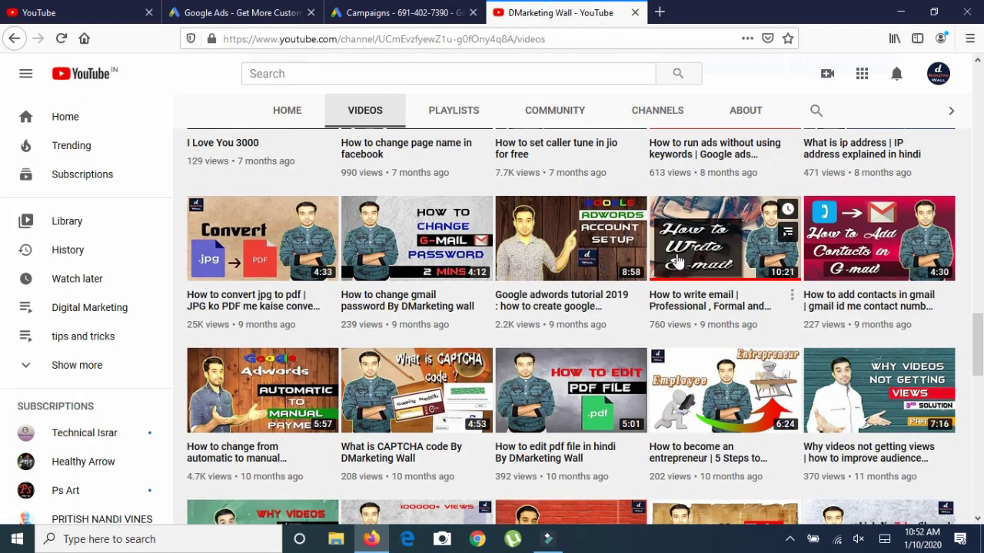
scroll(698, 278, up, 1)
scroll(698, 278, up, 2)
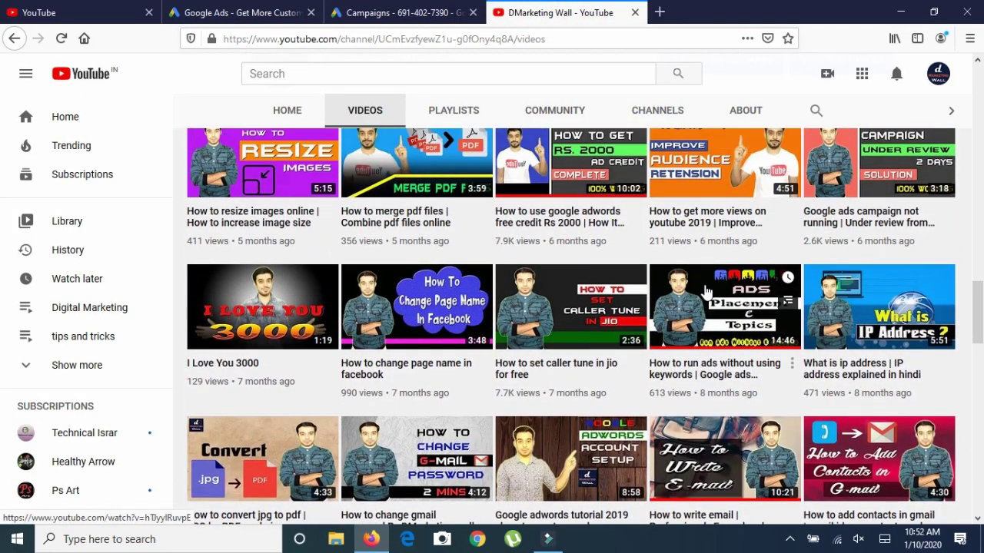
scroll(706, 290, up, 1)
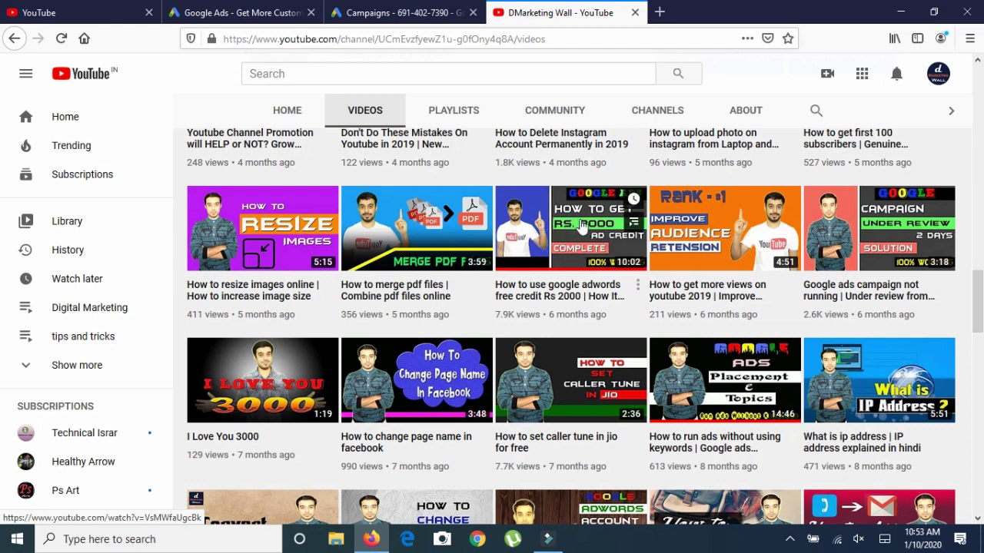
Look through the channel's older and newer uploads for other Google Ads tutorials.
scroll(582, 229, down, 2)
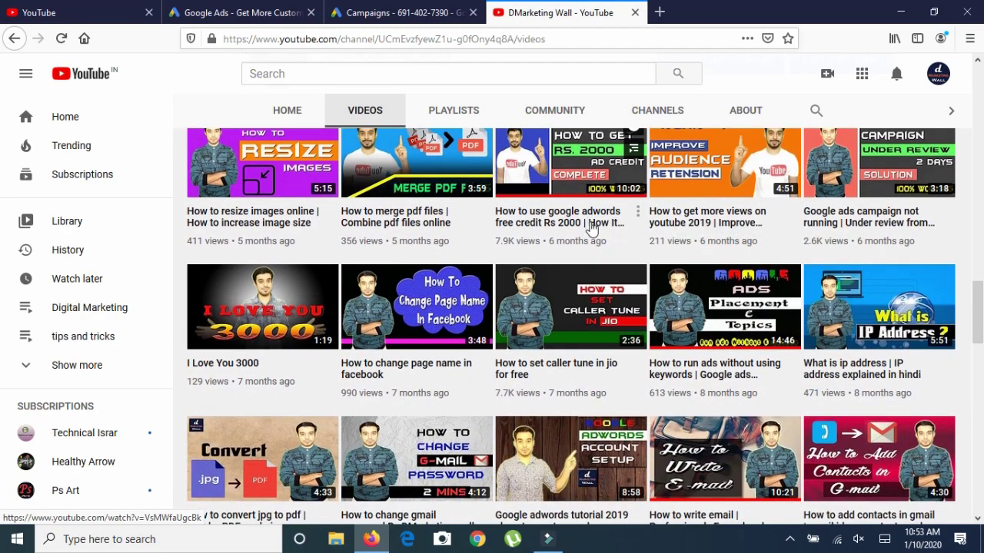
scroll(588, 228, down, 4)
scroll(588, 231, down, 6)
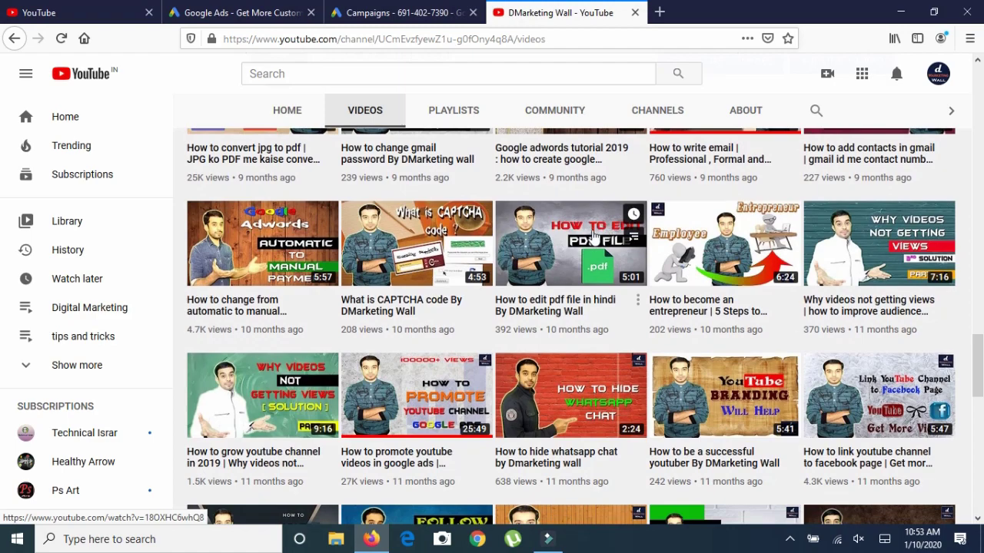
scroll(592, 235, down, 6)
scroll(596, 235, down, 6)
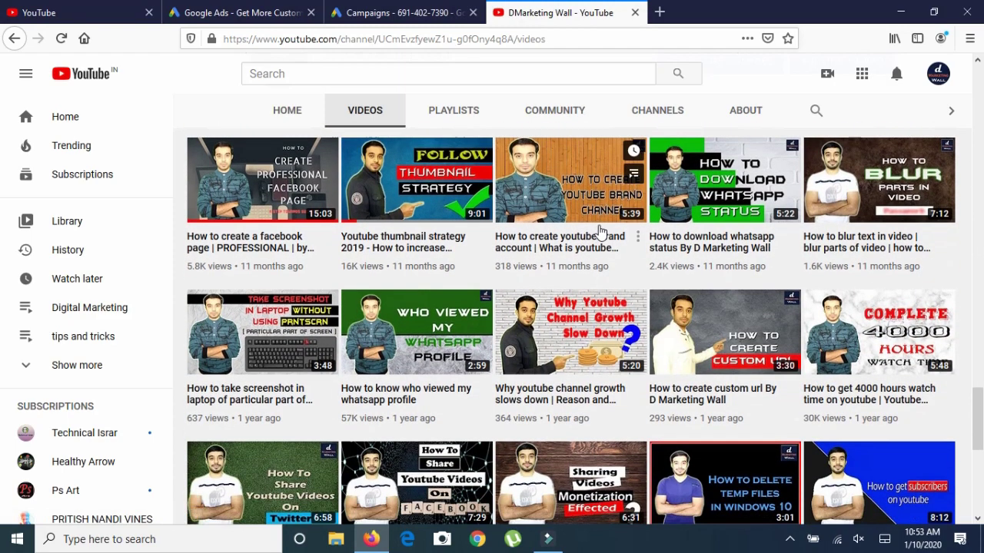
scroll(604, 233, up, 8)
scroll(602, 233, up, 10)
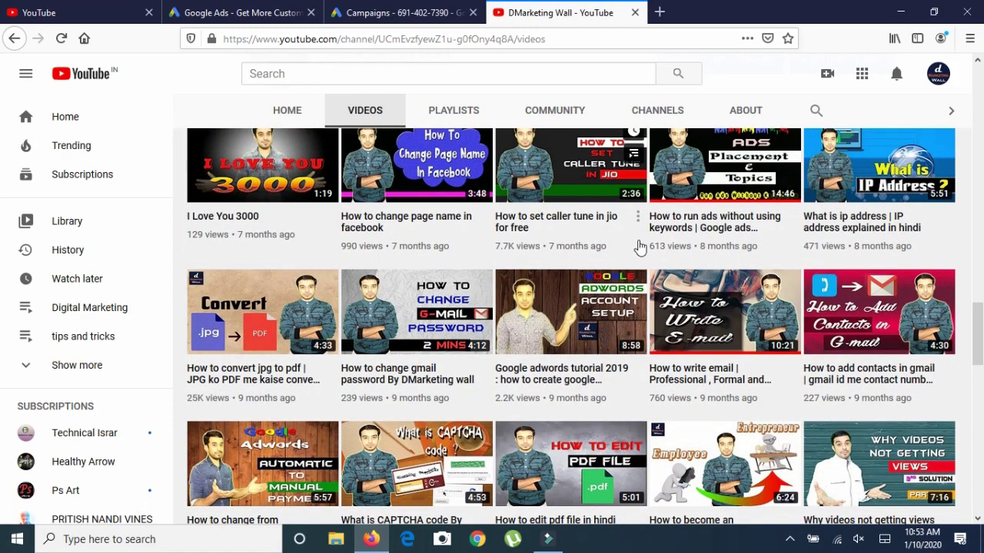
scroll(638, 246, up, 5)
scroll(638, 246, up, 4)
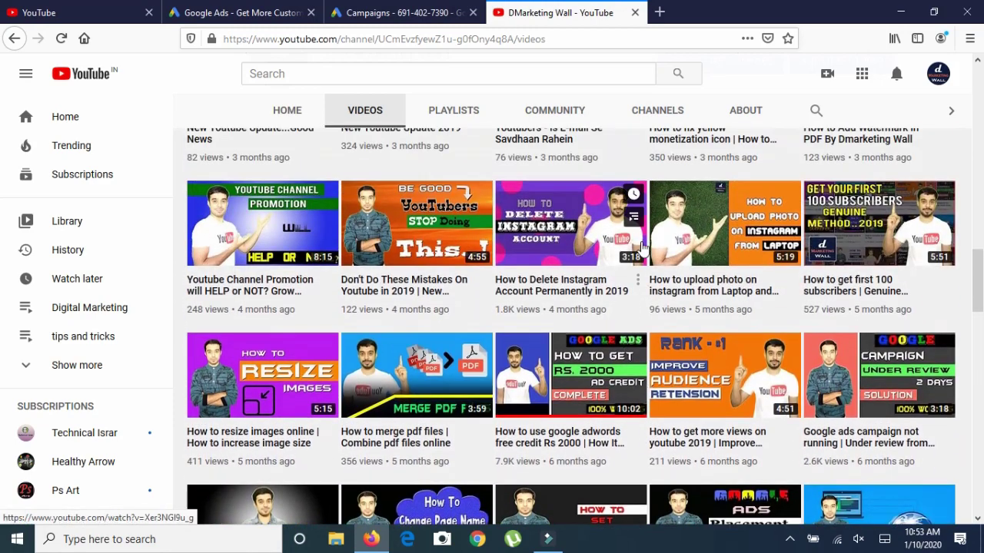
scroll(301, 348, down, 14)
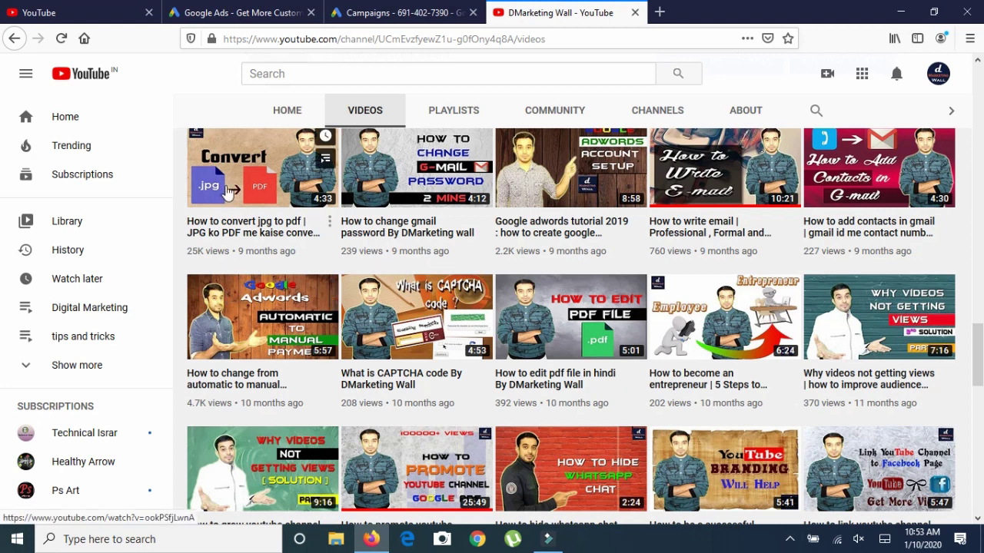
Create a new Google Ads campaign with the Product and brand consideration goal, Video type and Influence consideration subtype.
click(367, 7)
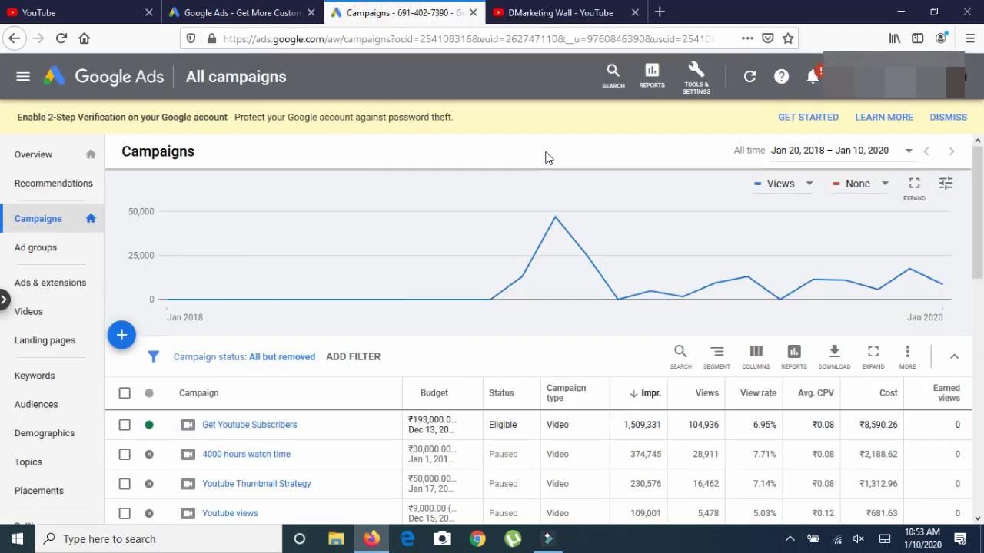
scroll(661, 285, down, 1)
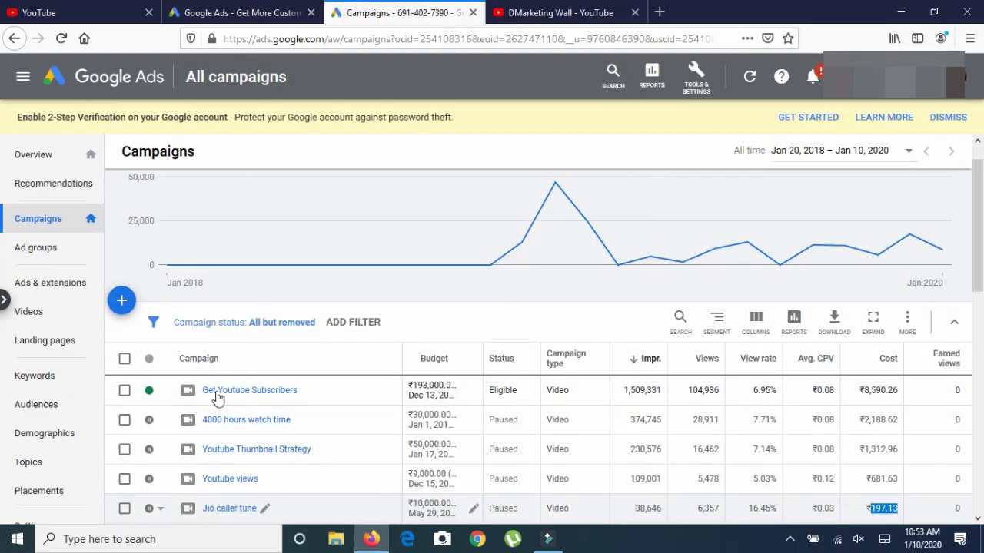
click(120, 305)
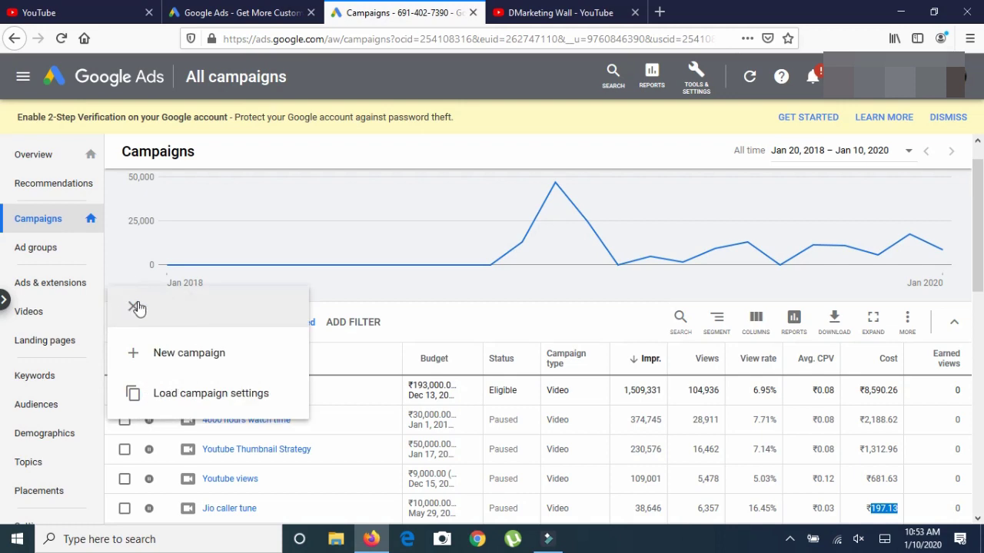
click(214, 355)
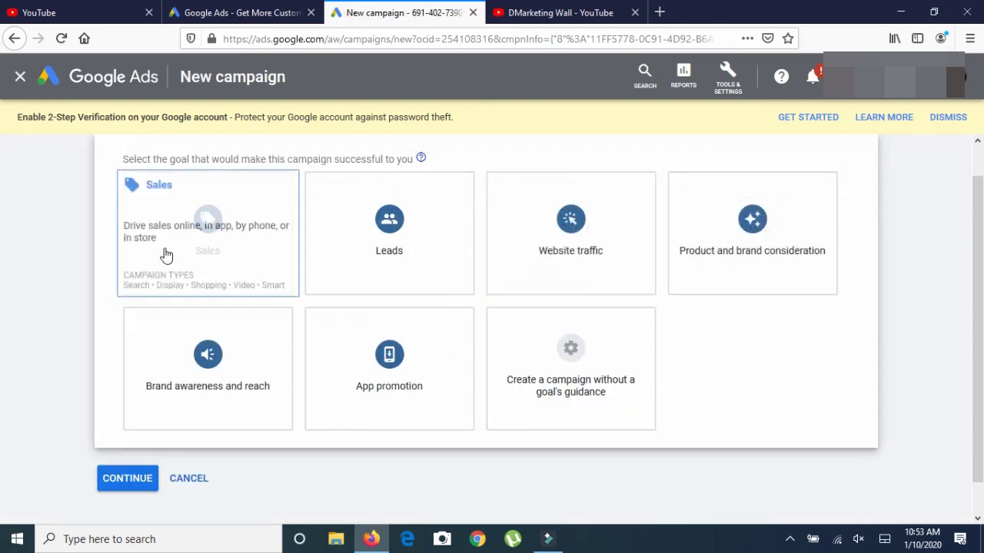
click(740, 206)
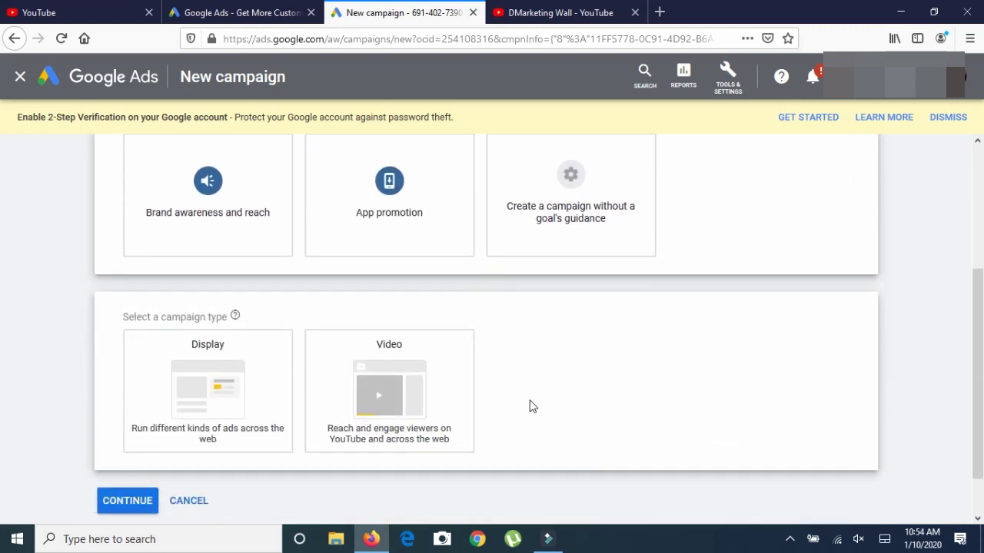
click(383, 366)
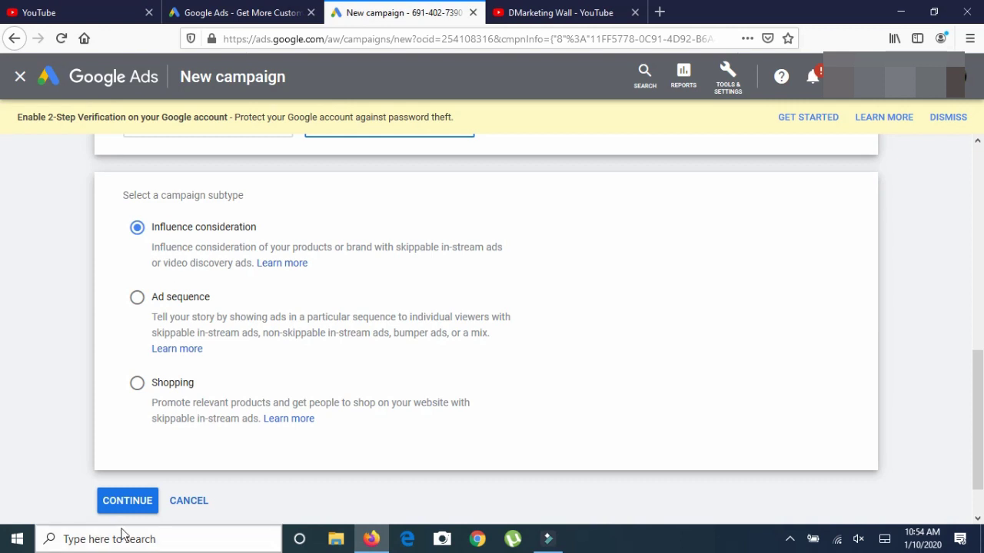
click(128, 501)
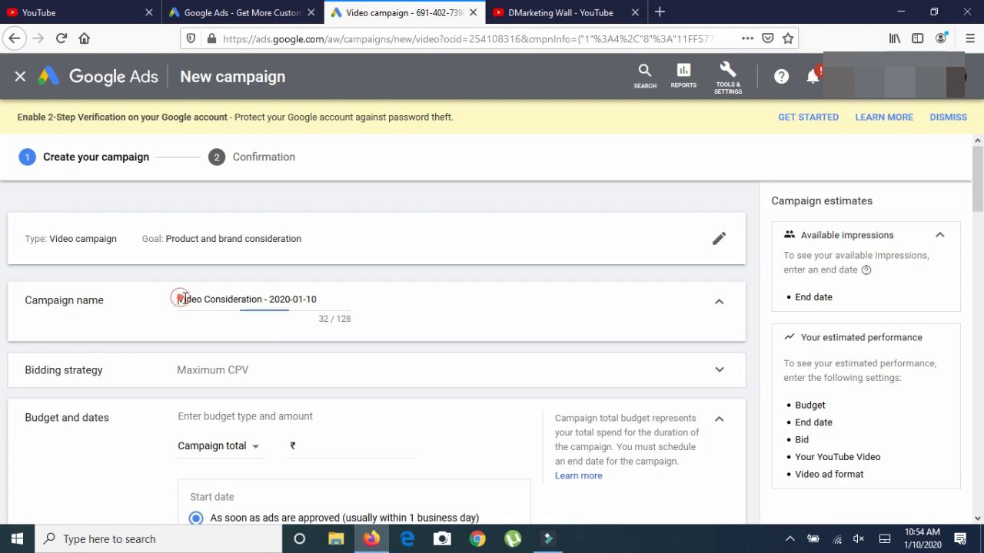
Replace the default campaign name with "Wordpress Login Admin".
drag(179, 299, 326, 297)
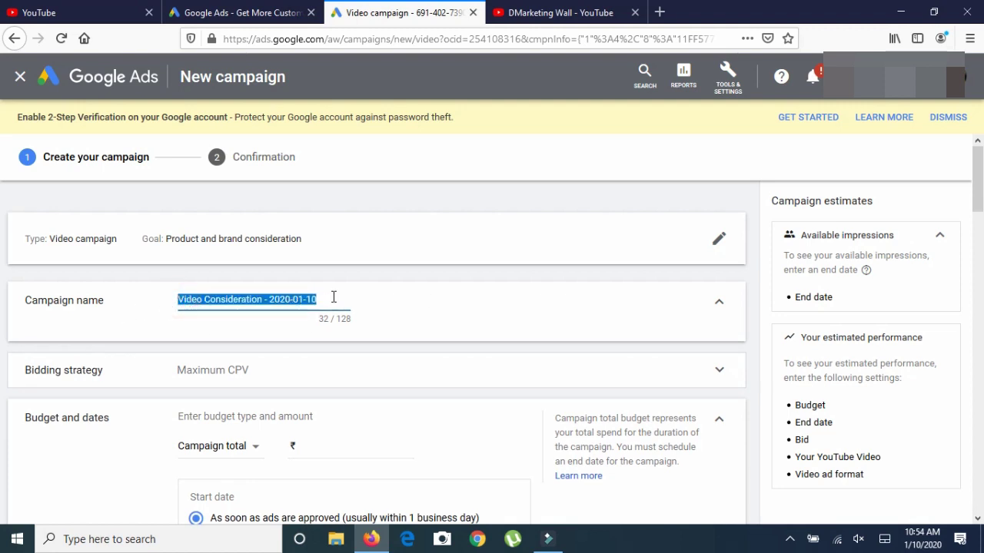
key(BackSpace)
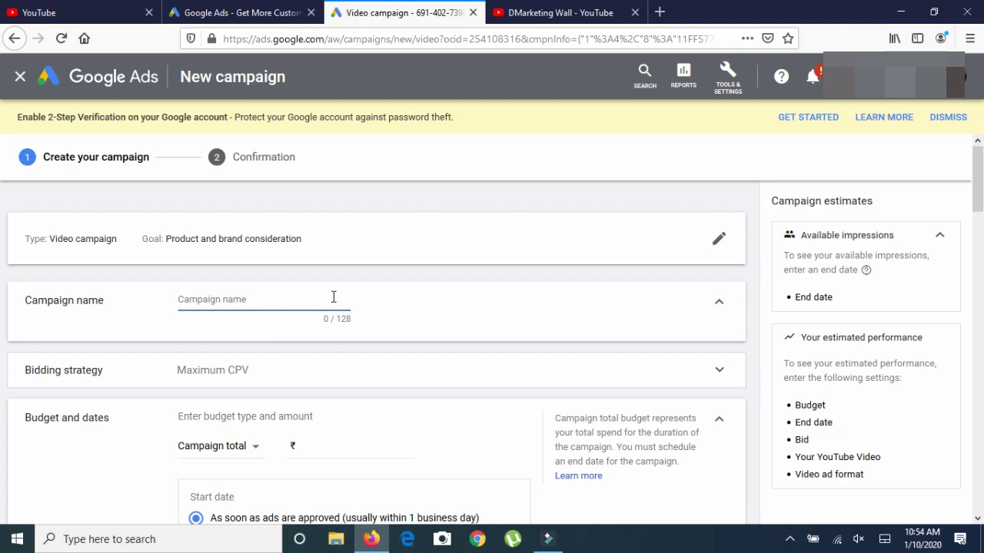
text(Wordpress Login Admin)
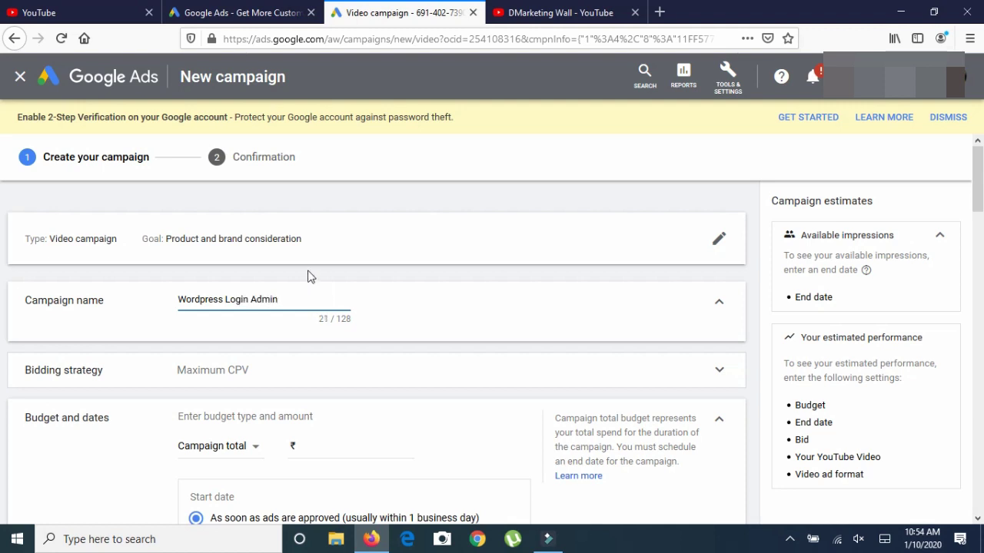
Compare the campaign name with the "login wordpress admin" wording in the YouTube video's title, and return to the campaign setup.
drag(278, 301, 197, 302)
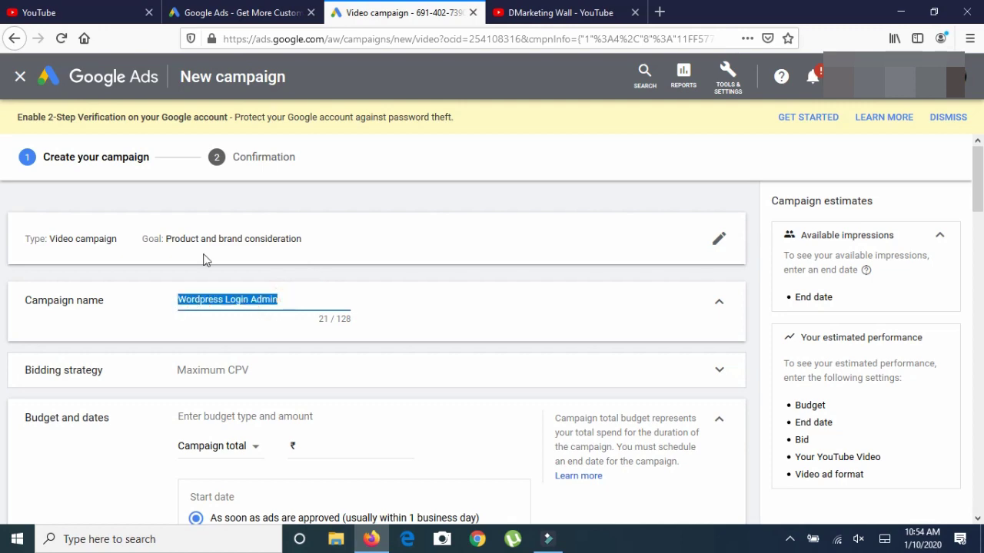
click(66, 12)
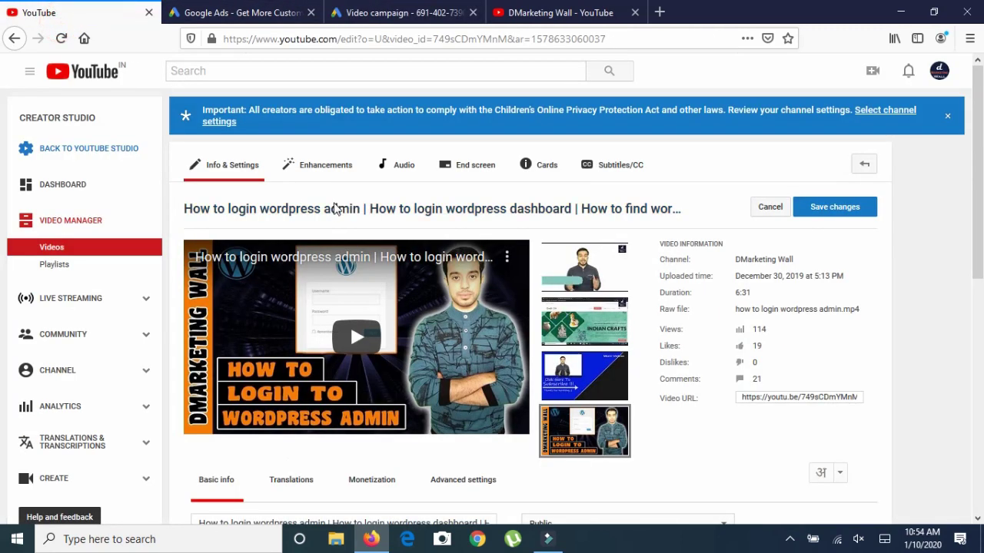
scroll(334, 209, down, 3)
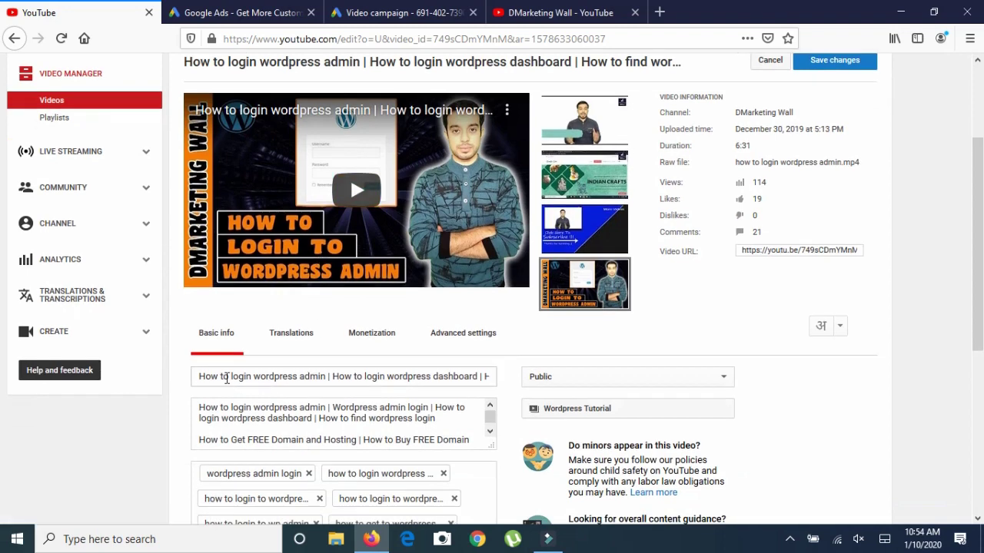
drag(231, 376, 321, 377)
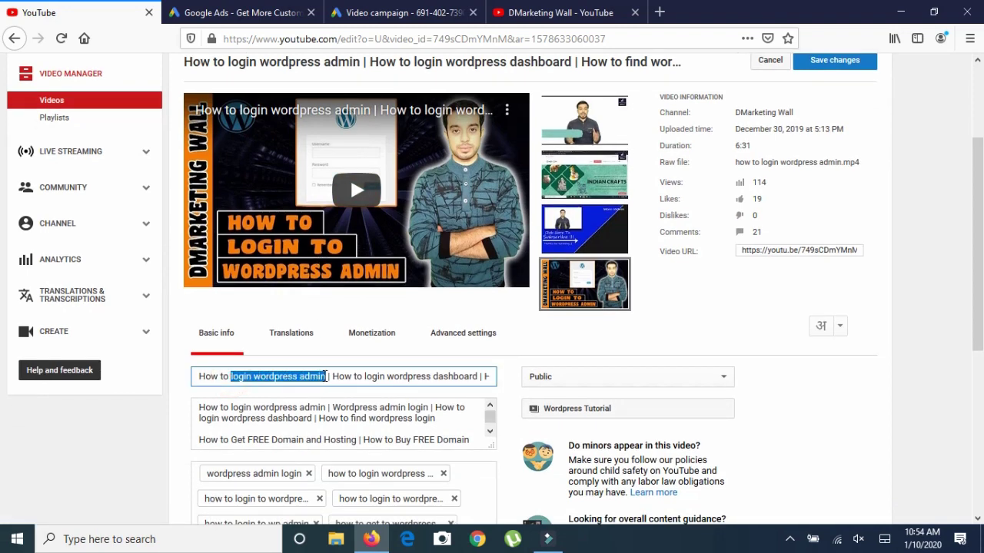
click(374, 10)
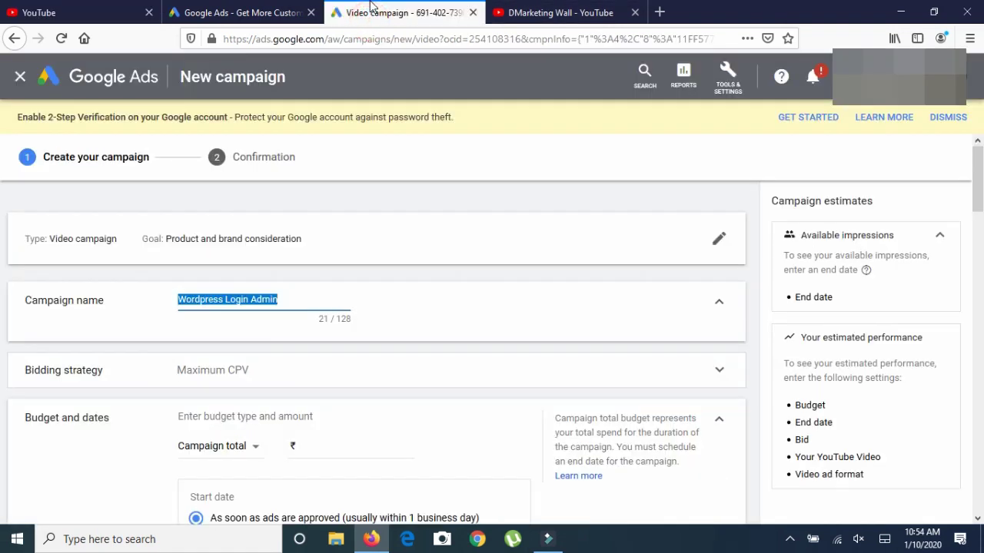
click(314, 296)
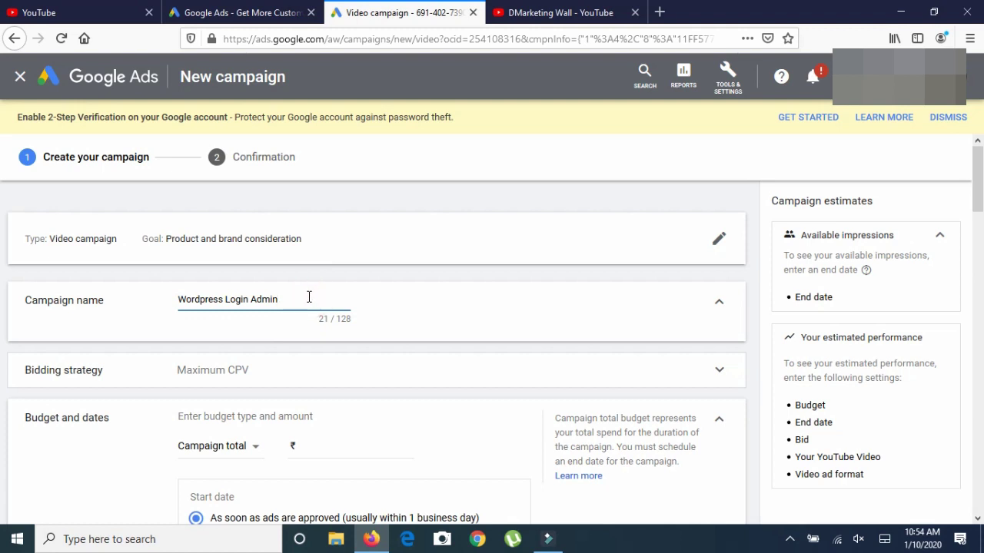
Set the campaign total budget to ₹2,000.00.
scroll(326, 302, down, 2)
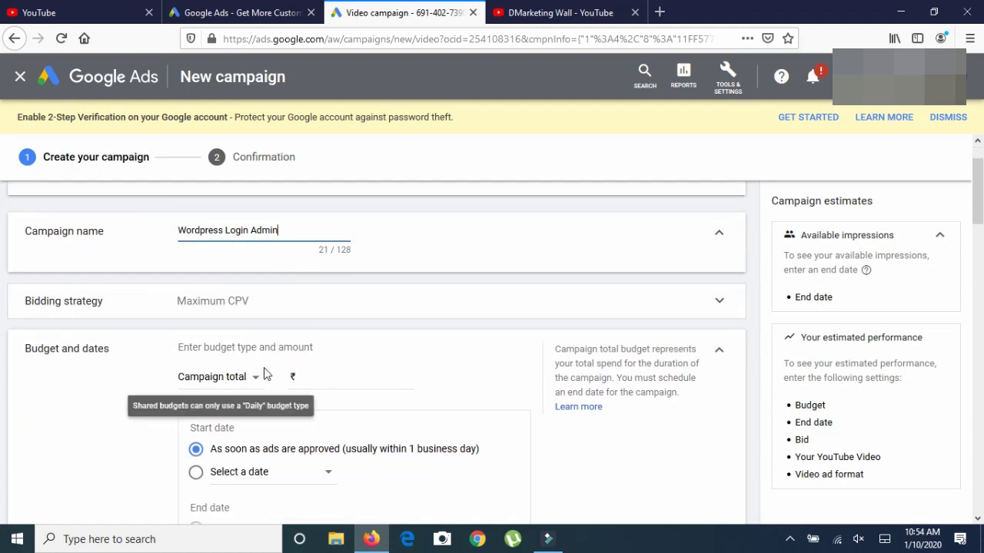
click(328, 379)
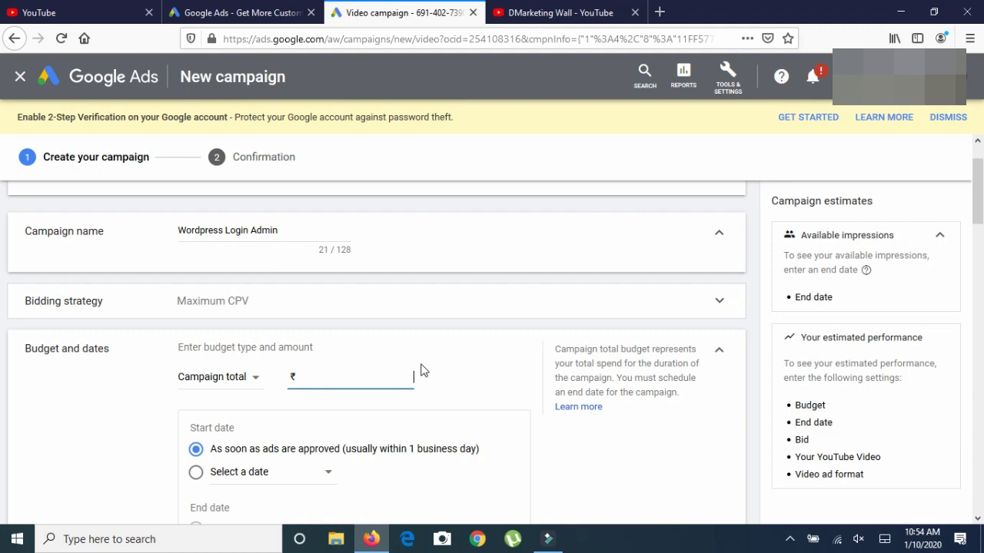
scroll(424, 370, down, 1)
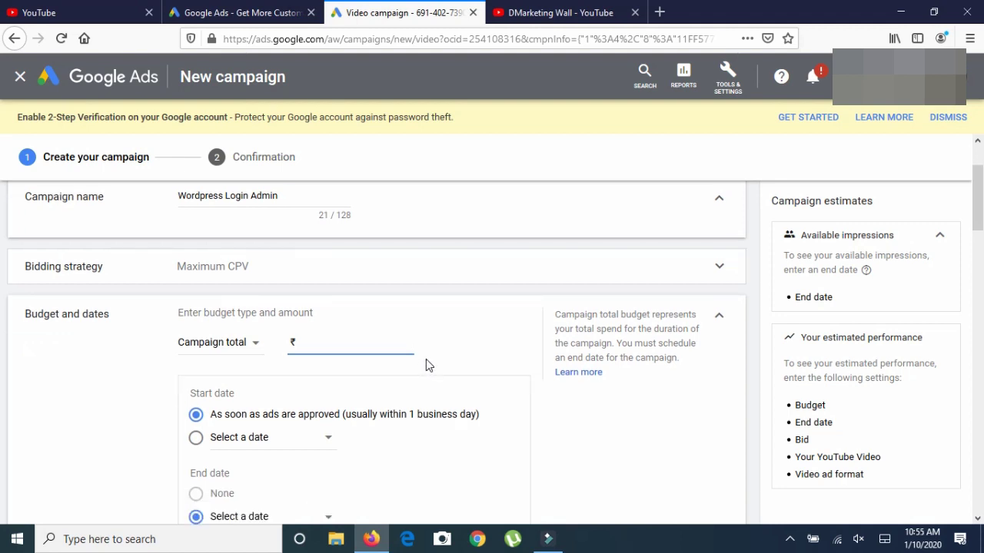
scroll(435, 346, down, 1)
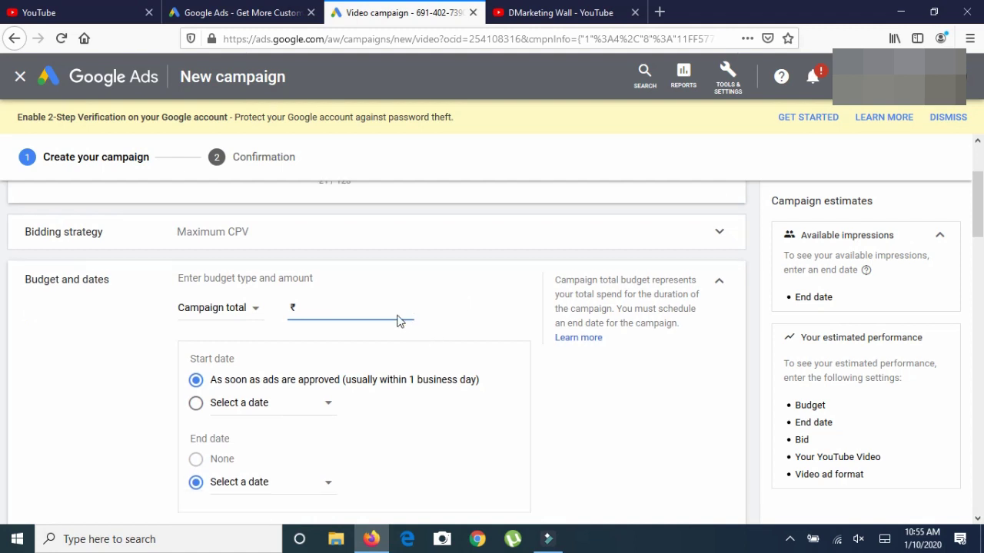
text(200.00)
click(444, 302)
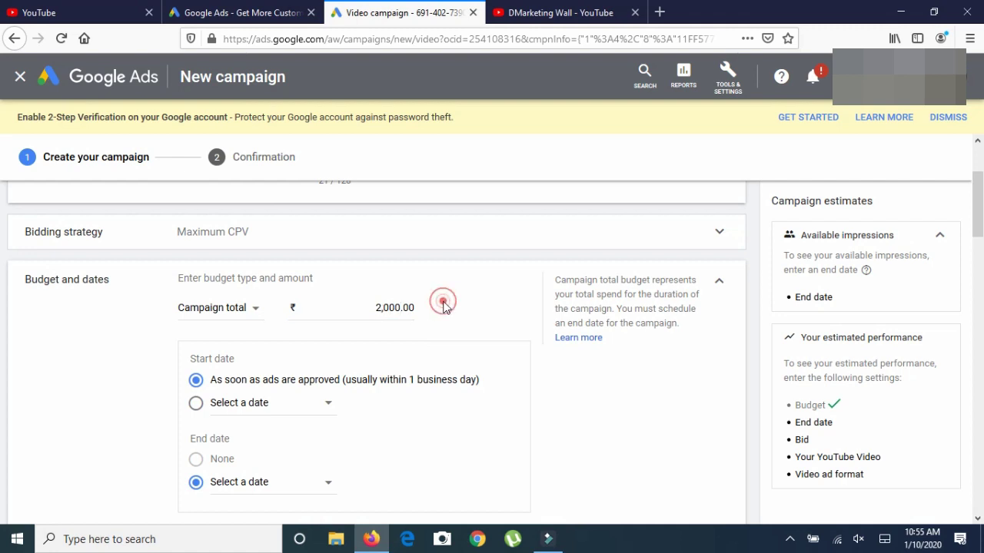
double_click(378, 308)
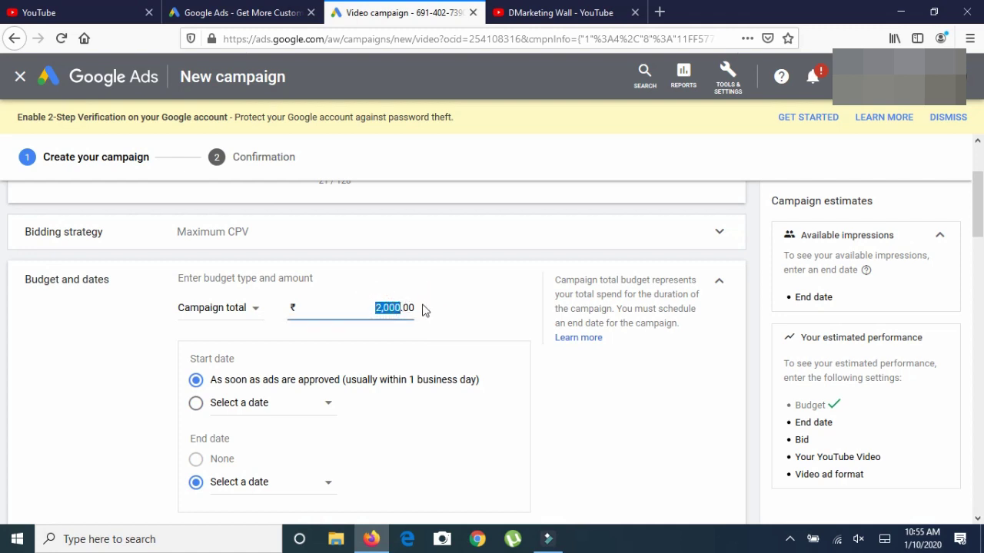
click(421, 309)
scroll(453, 309, down, 1)
click(376, 272)
drag(378, 272, 422, 272)
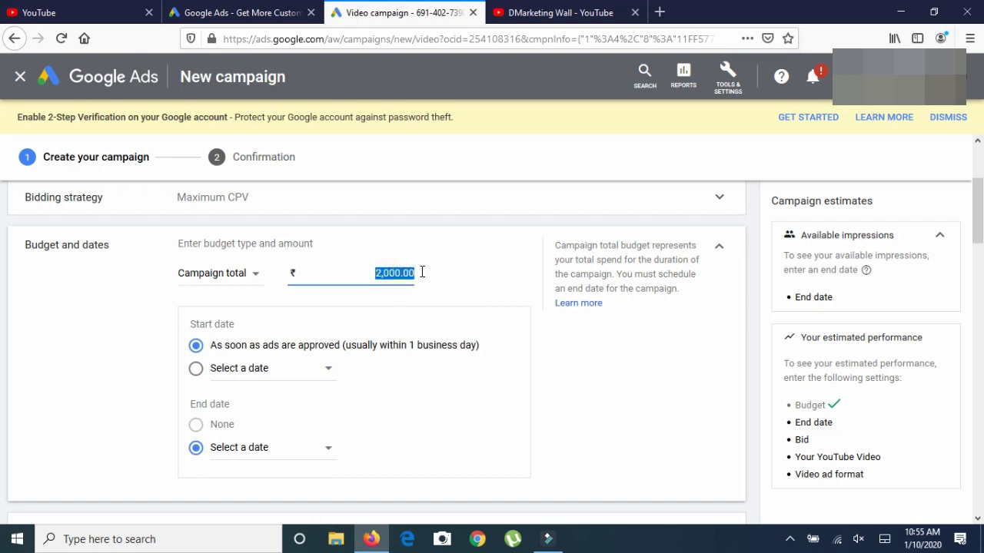
click(472, 276)
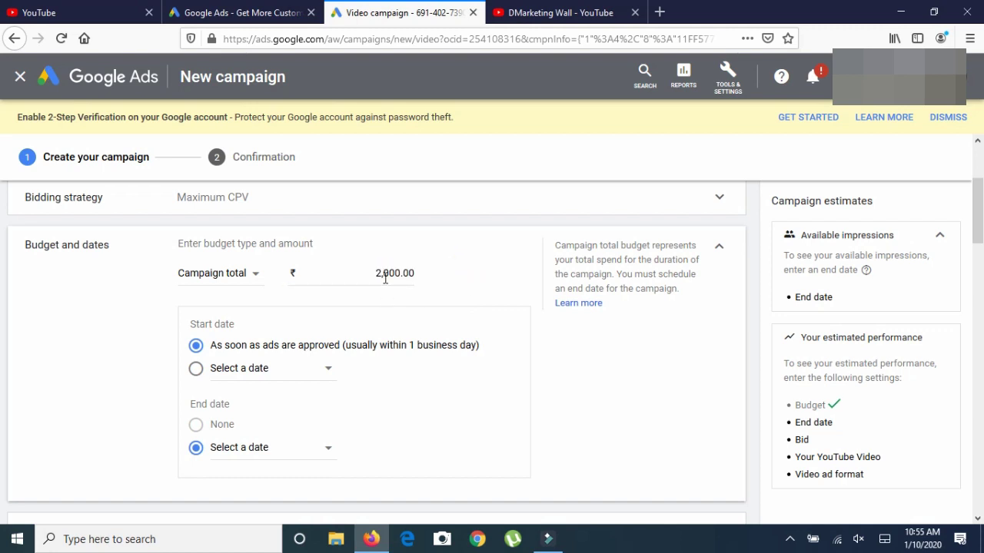
drag(375, 273, 419, 272)
click(428, 275)
scroll(470, 285, down, 1)
click(376, 239)
drag(375, 239, 400, 238)
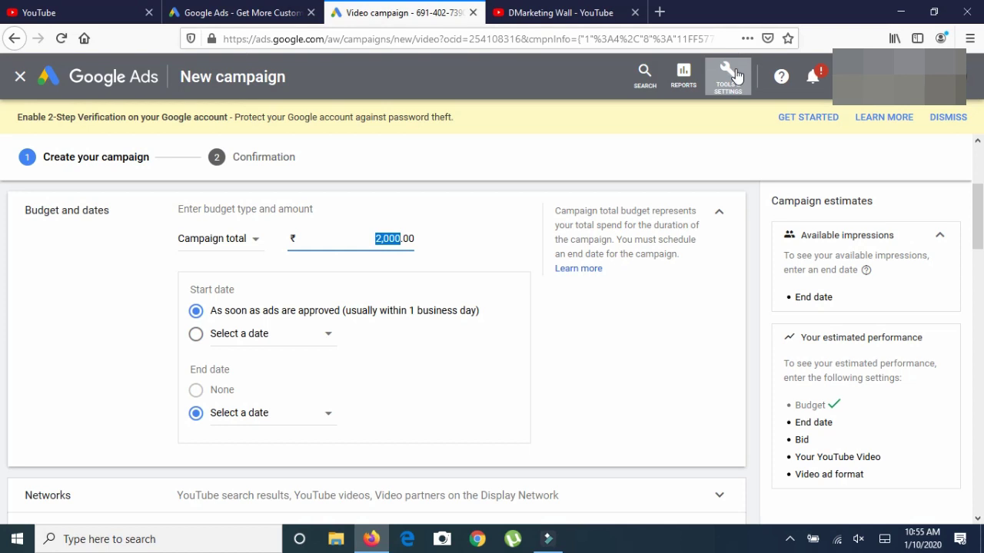
click(402, 239)
drag(376, 239, 400, 237)
click(435, 243)
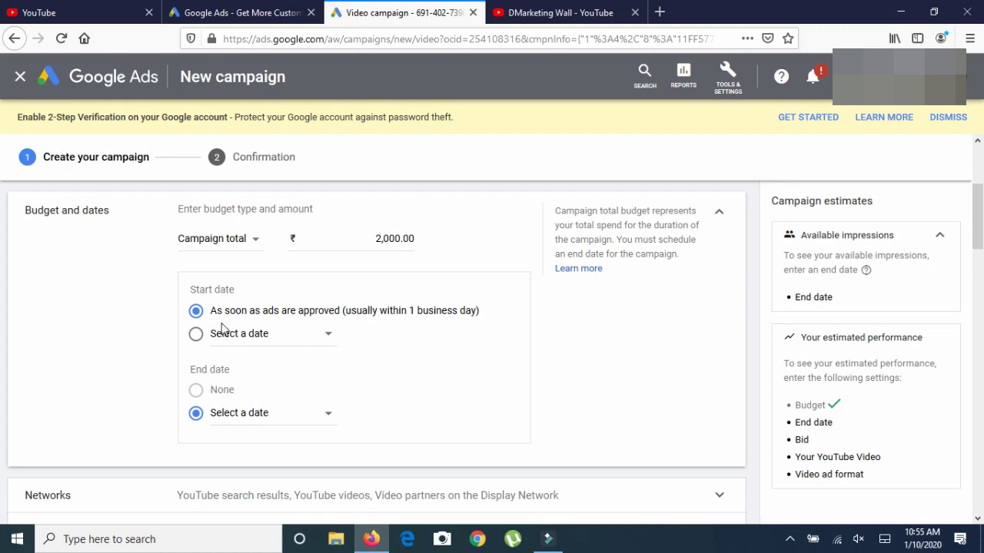
Set the campaign end date to Jan 31, 2020, keeping the start as soon as ads are approved.
click(278, 413)
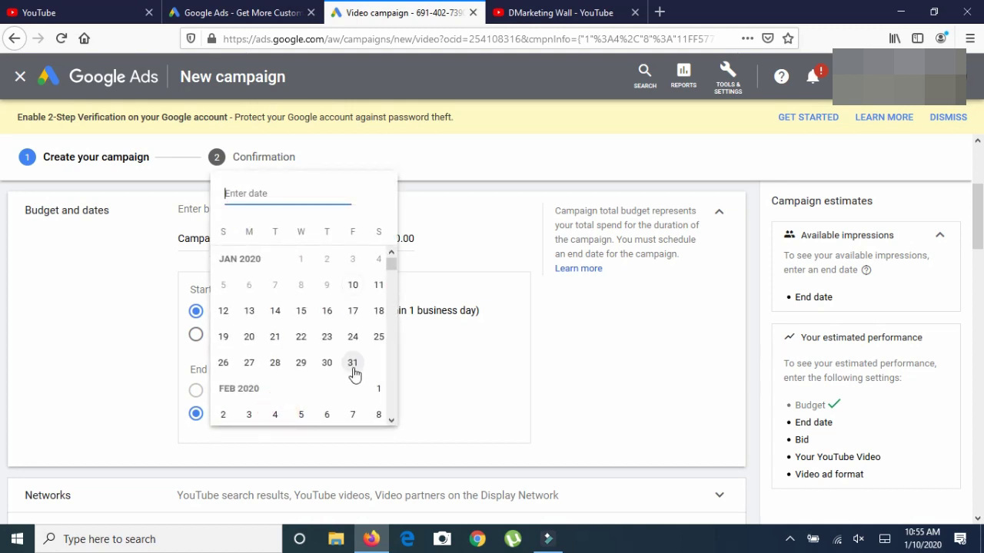
click(352, 363)
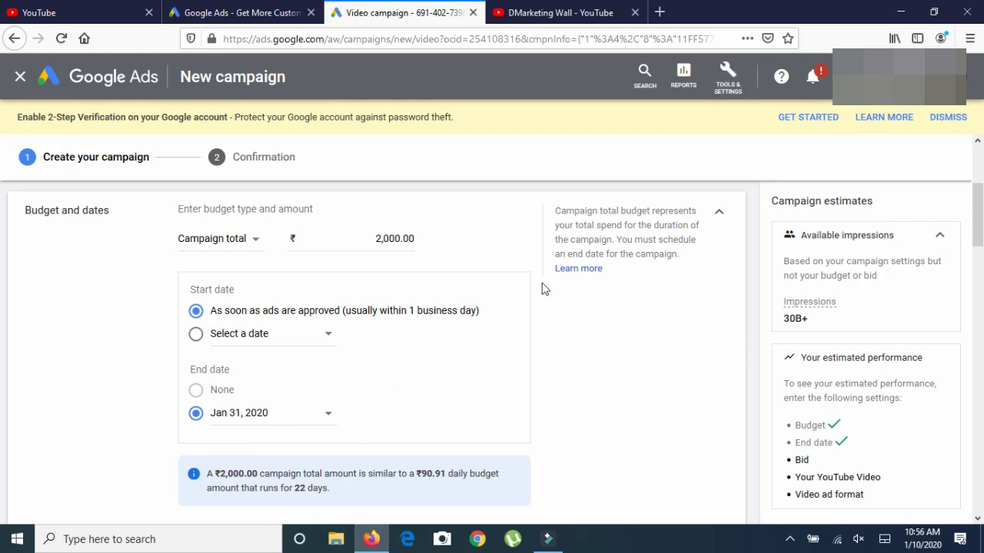
scroll(517, 303, down, 1)
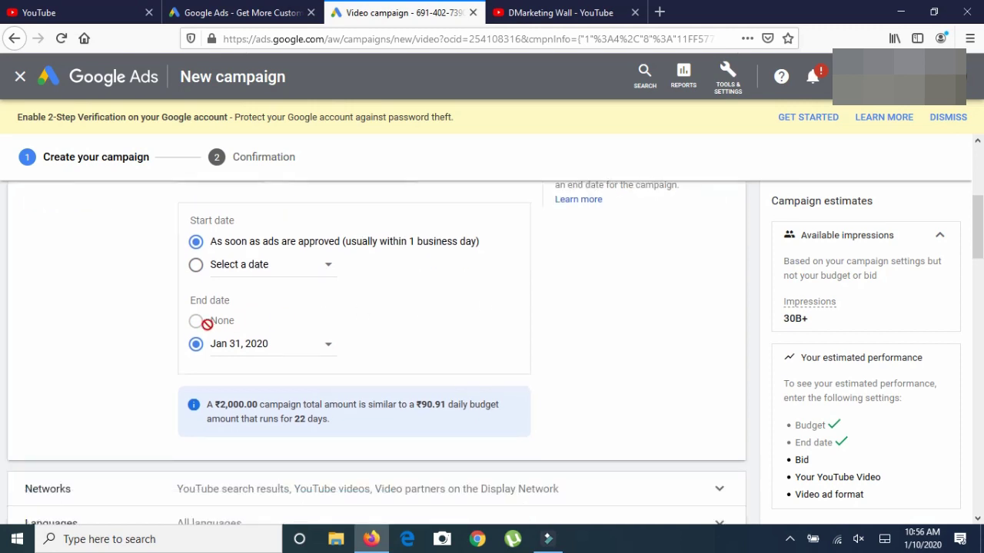
scroll(357, 355, down, 2)
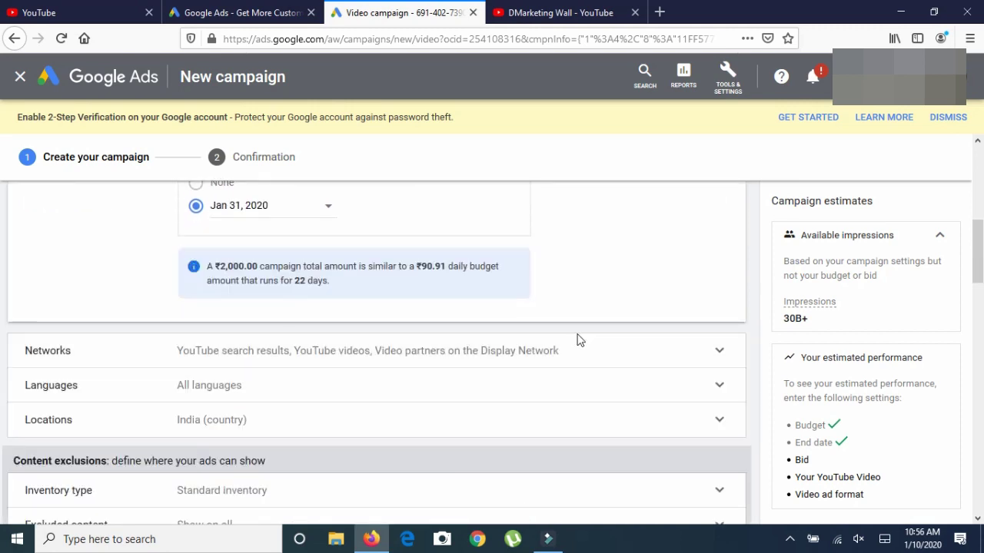
Restrict the campaign networks to YouTube search results by deselecting YouTube videos and its Display Network video partners.
click(208, 349)
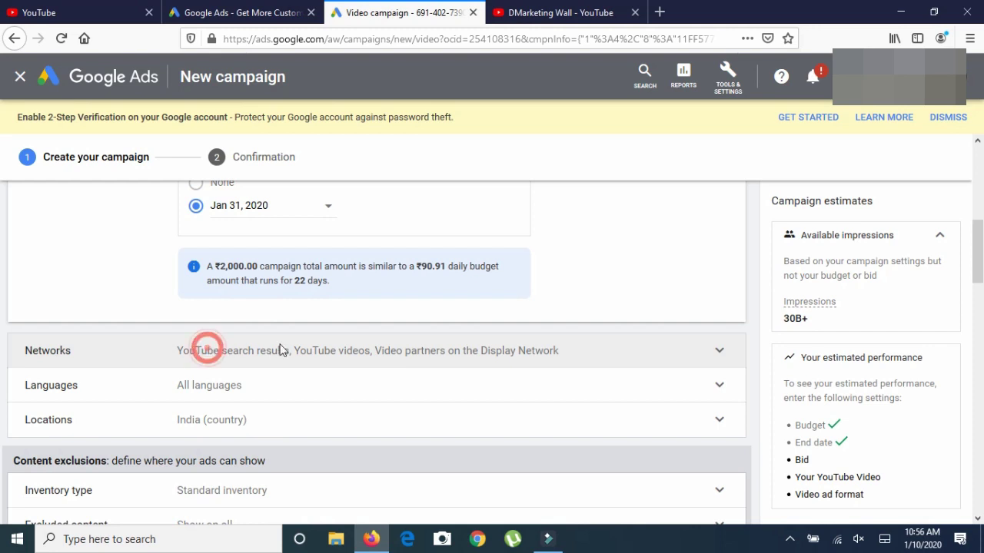
scroll(339, 346, down, 1)
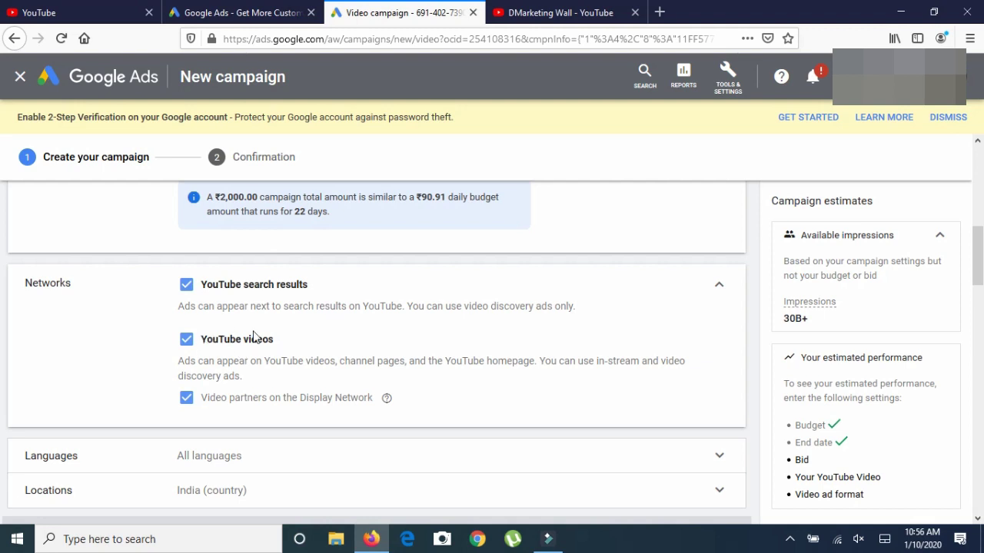
click(187, 341)
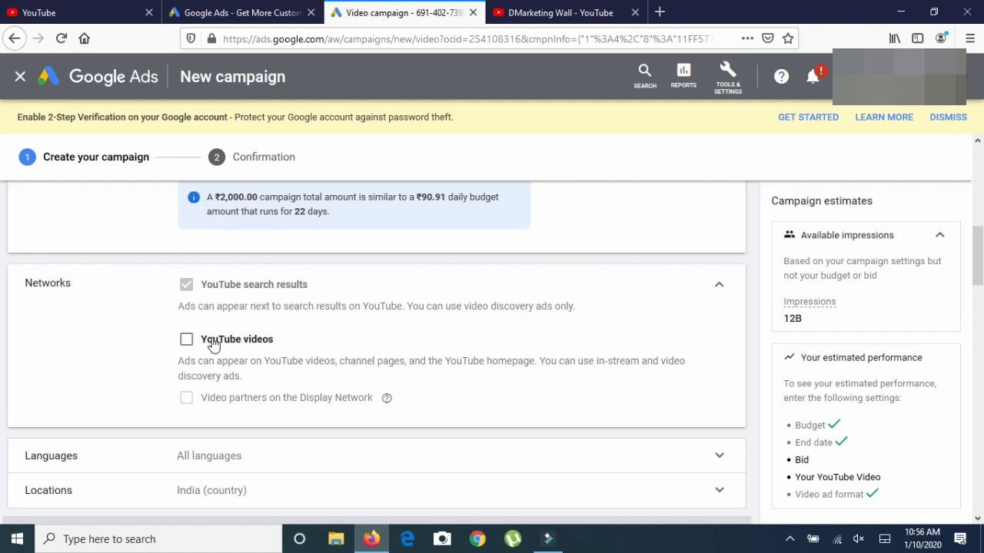
scroll(388, 311, down, 1)
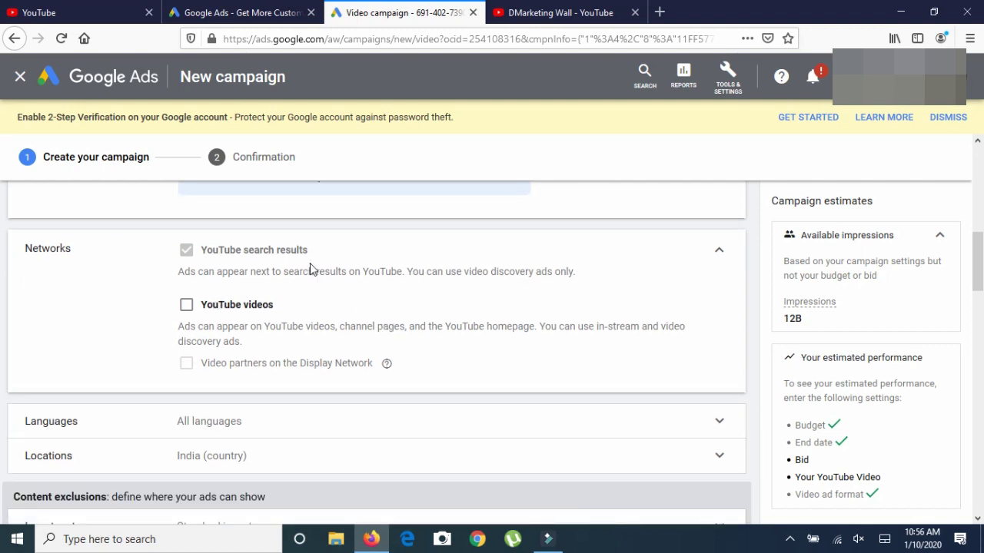
scroll(312, 309, down, 1)
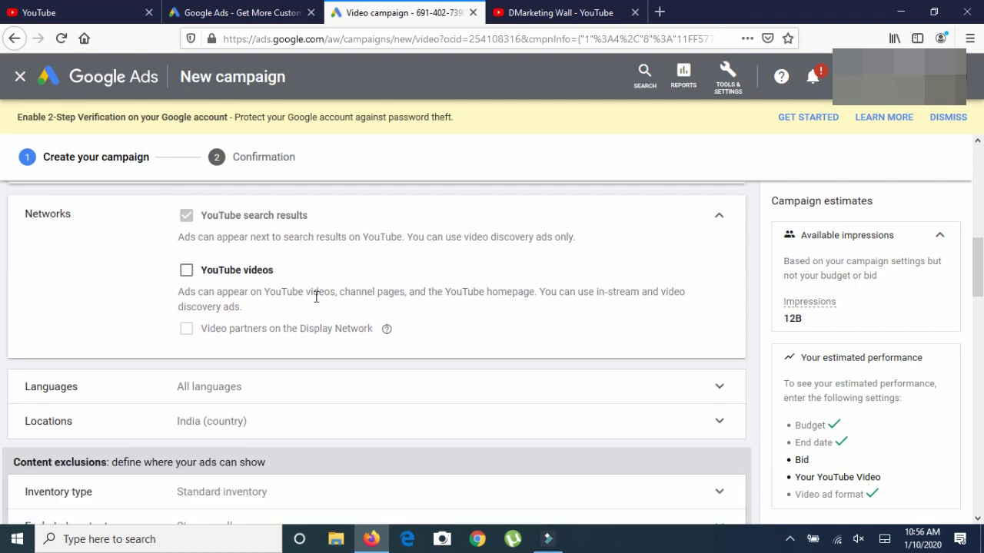
click(186, 272)
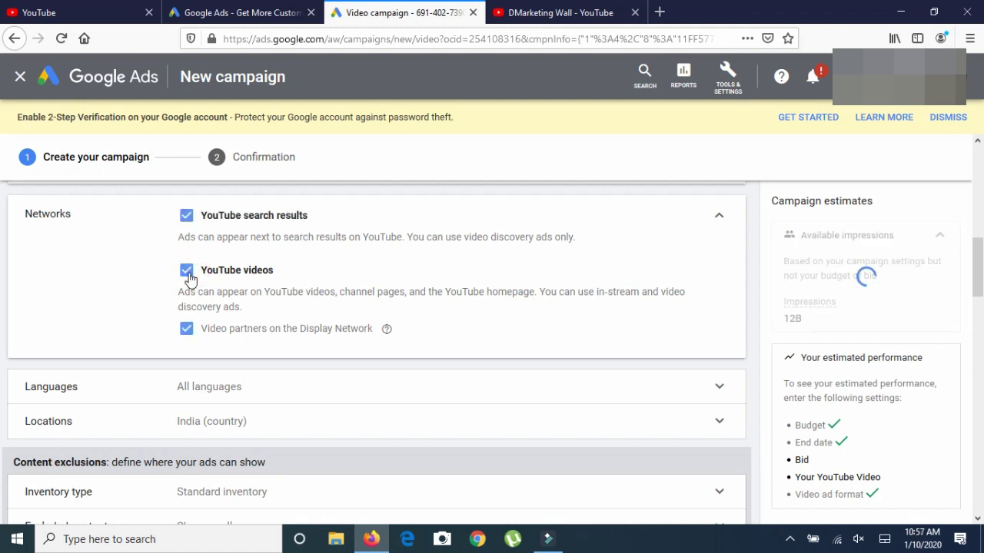
click(187, 274)
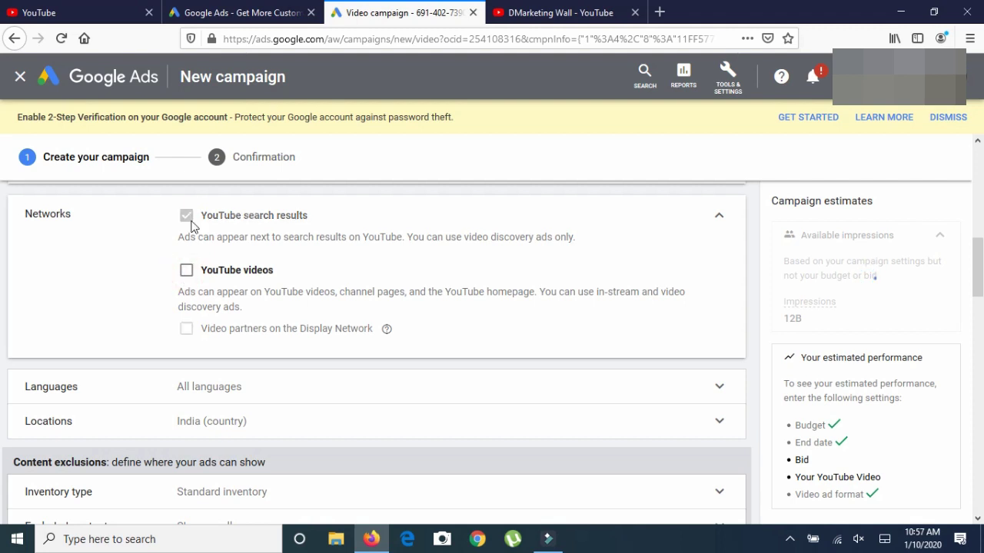
Target India as a custom location for the campaign.
scroll(334, 343, down, 1)
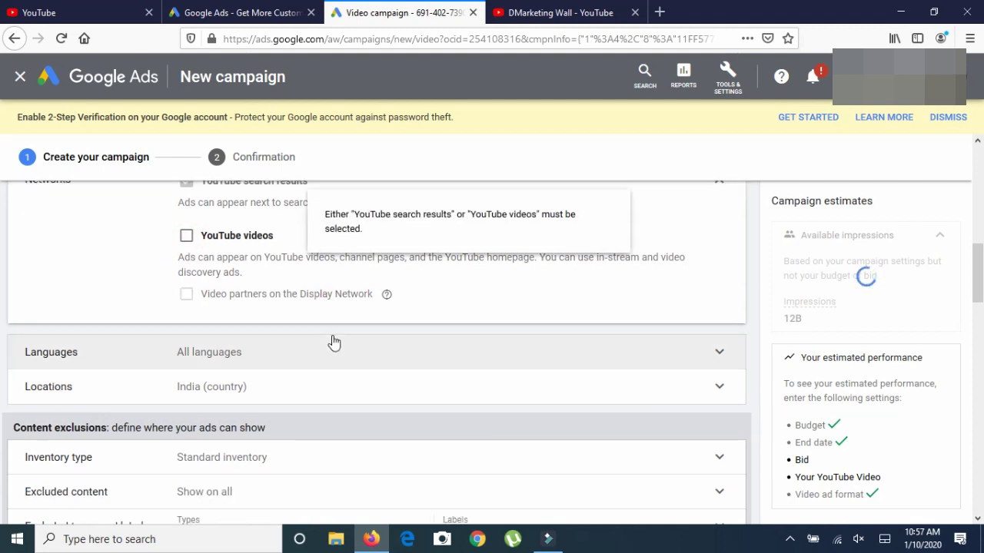
scroll(332, 345, down, 1)
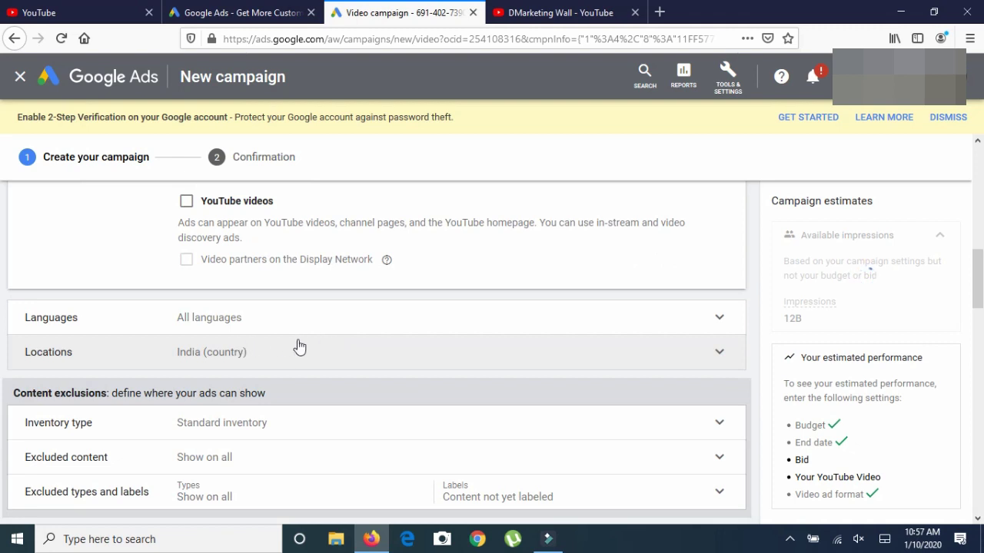
click(296, 348)
scroll(256, 364, down, 1)
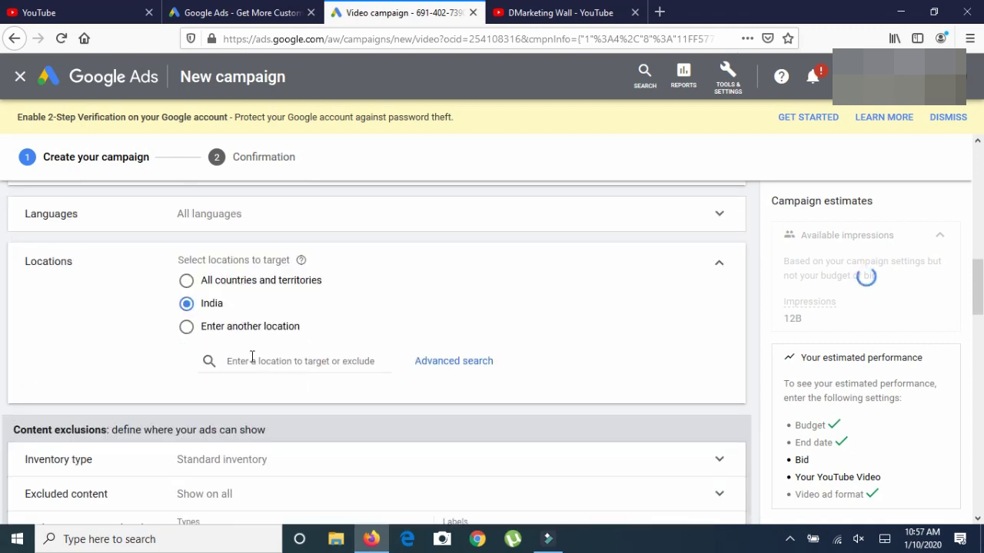
click(285, 364)
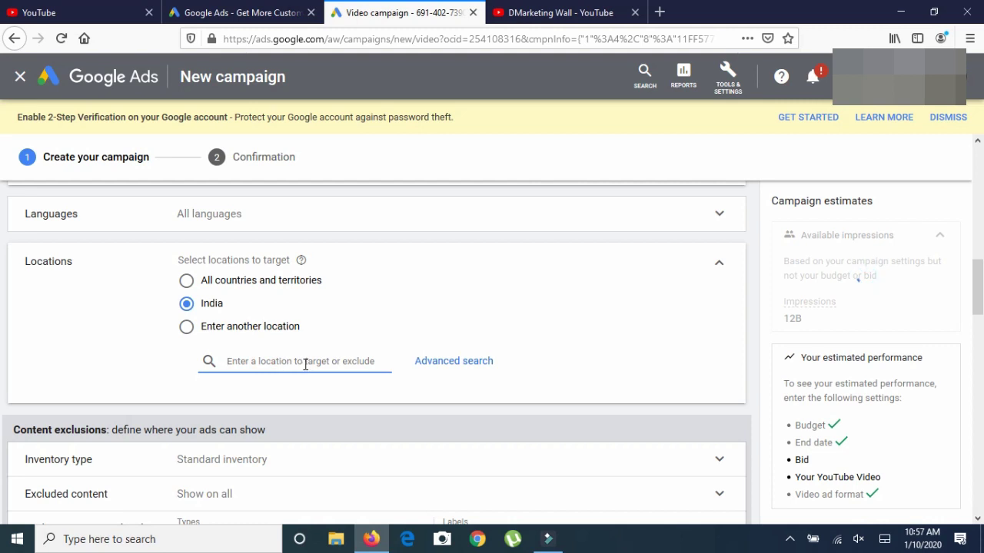
text(indi)
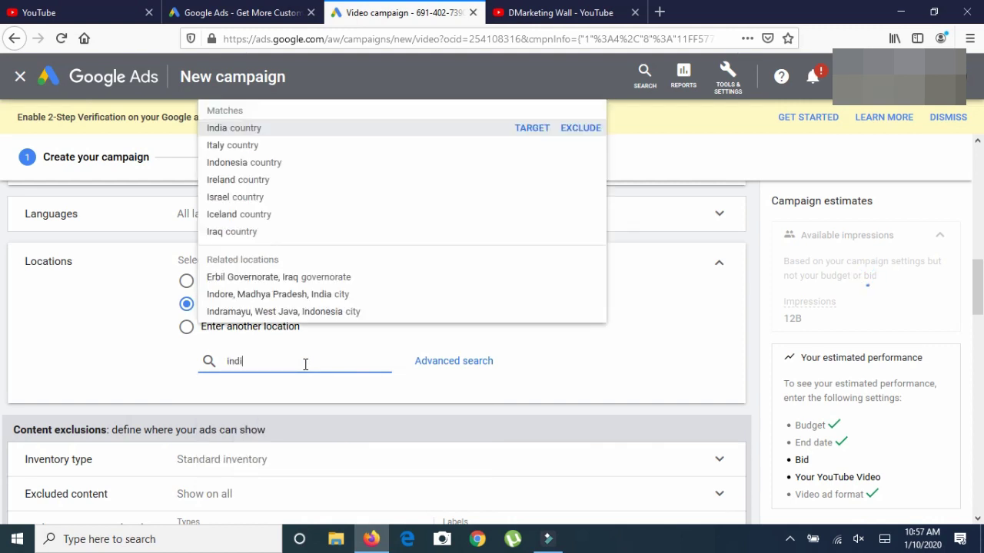
text(a)
click(235, 128)
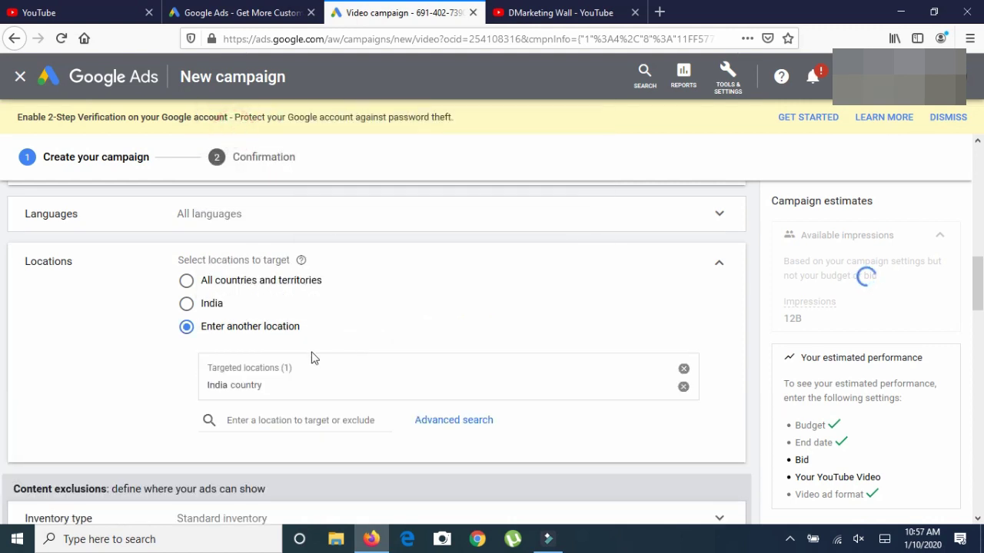
Add the countries Pakistan and Bangladesh to the campaign's targeted locations.
click(264, 415)
text(pak)
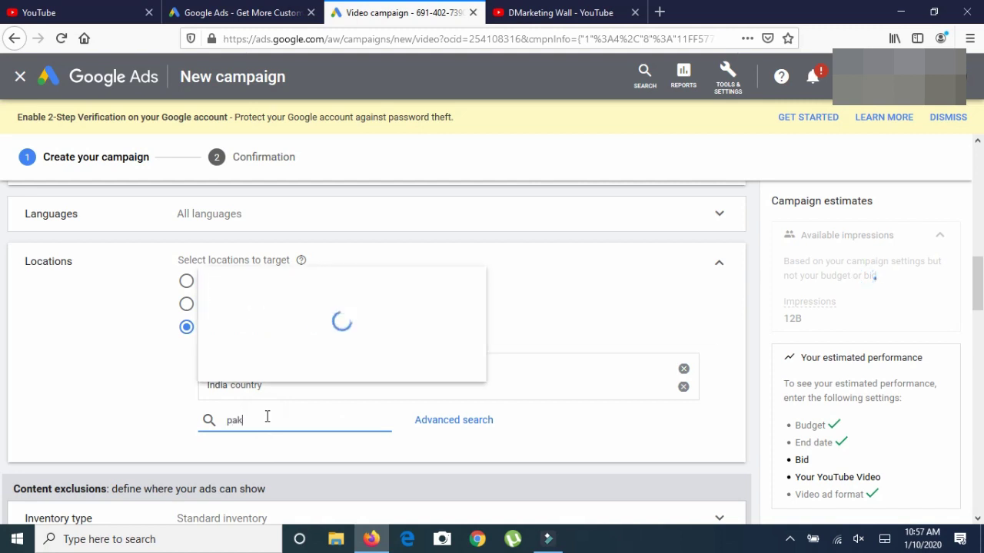
text(is)
click(243, 186)
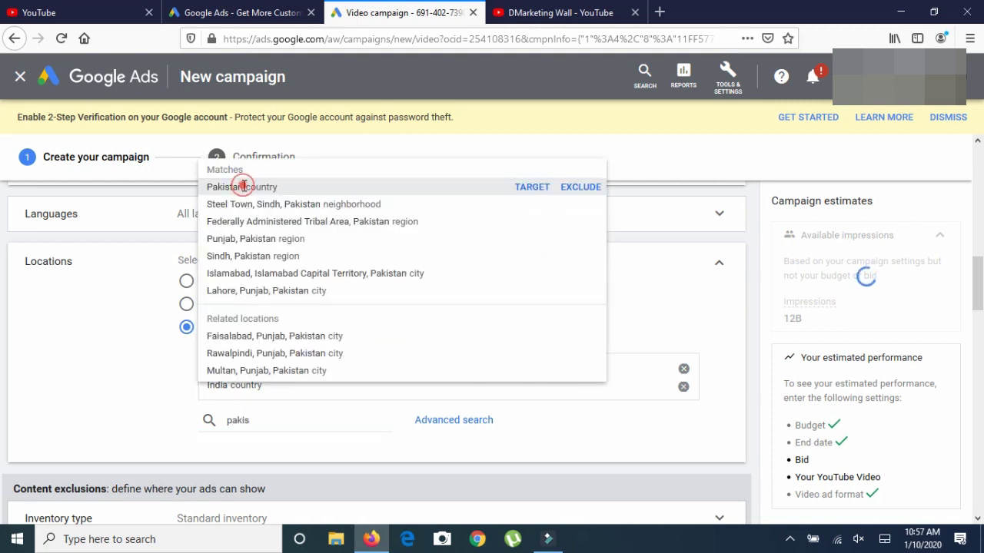
scroll(288, 392, down, 1)
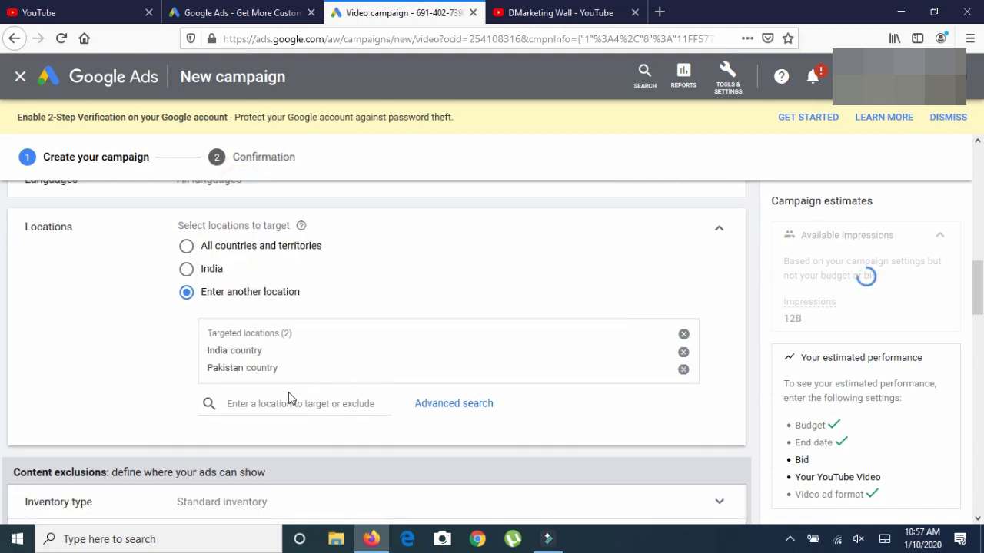
click(240, 402)
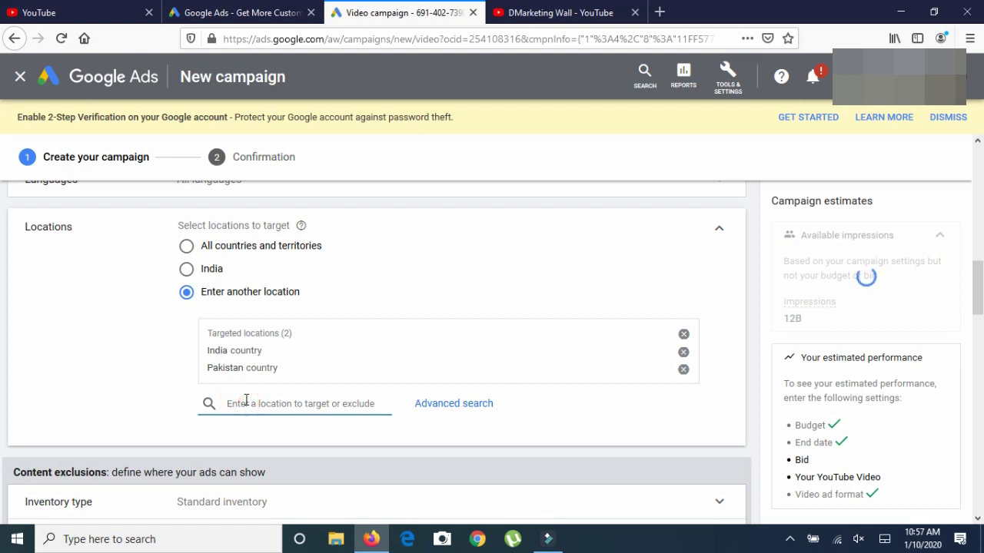
text(ban)
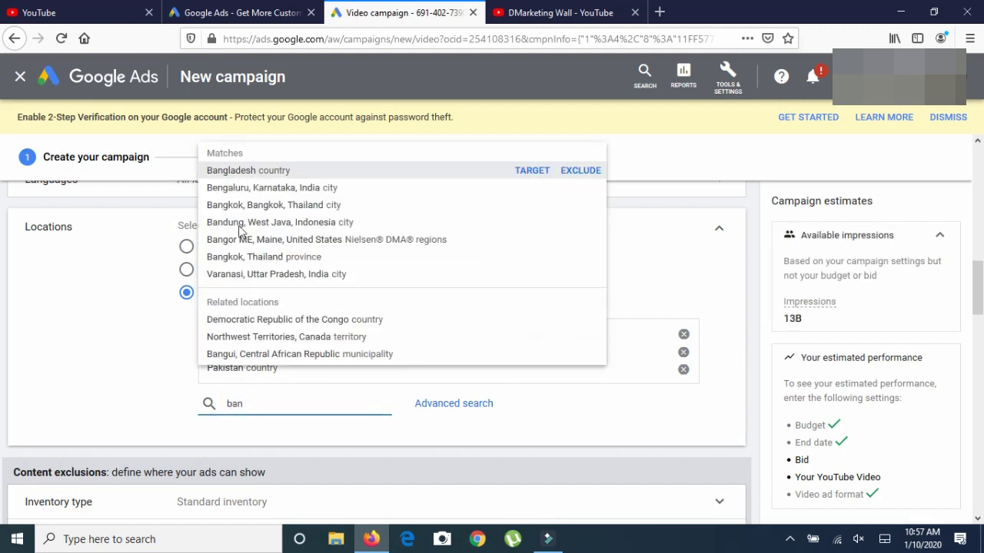
click(262, 171)
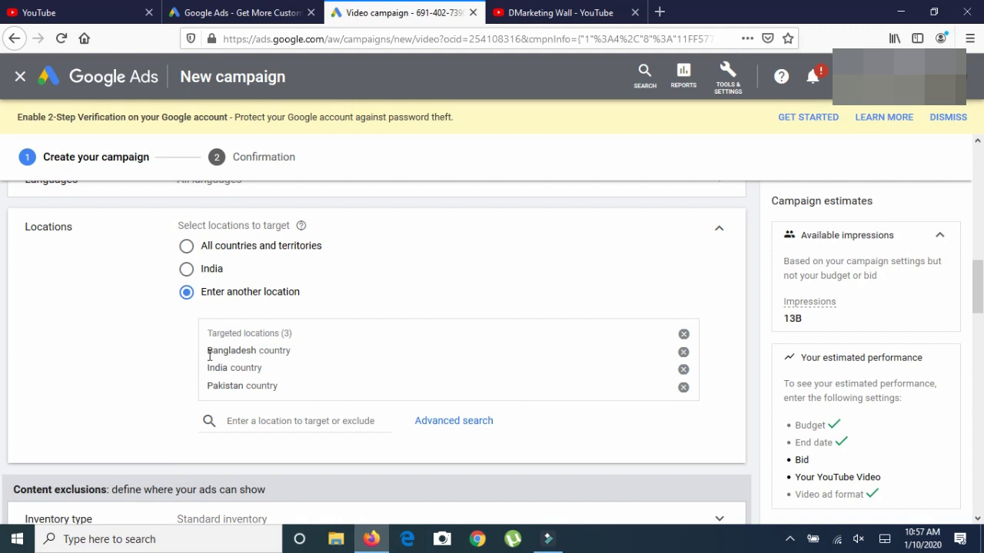
Replace the default ad group name with "wp admin".
scroll(264, 368, down, 1)
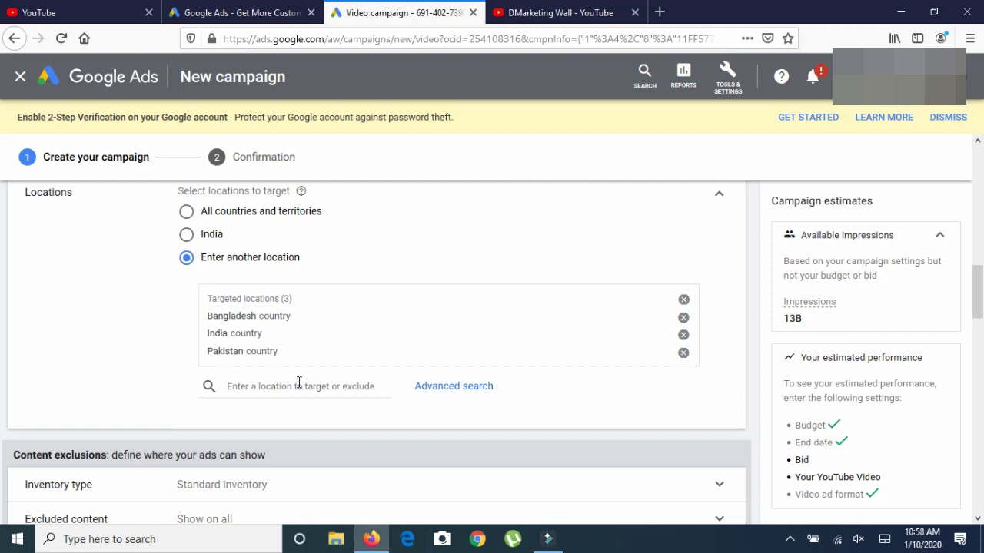
scroll(299, 384, down, 1)
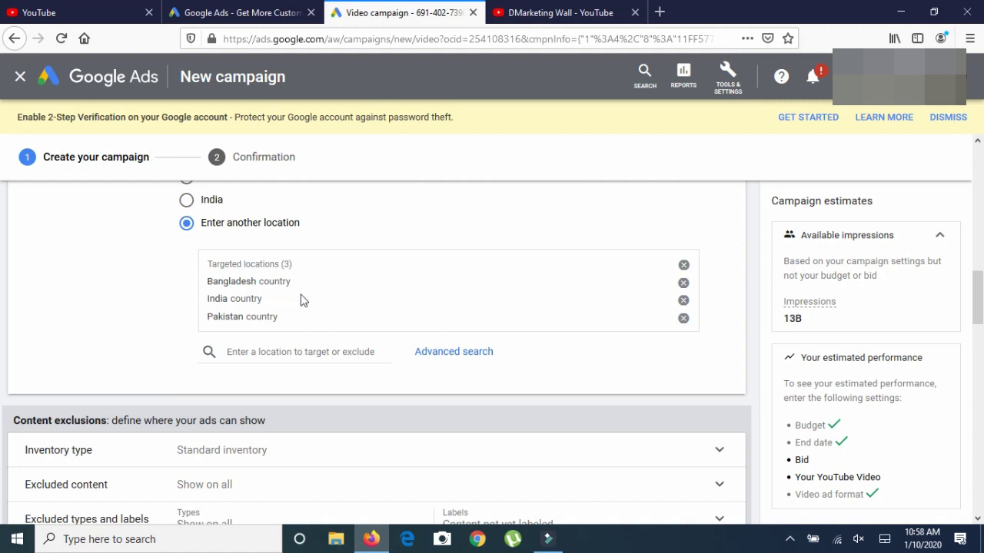
scroll(321, 316, down, 1)
scroll(320, 316, down, 1)
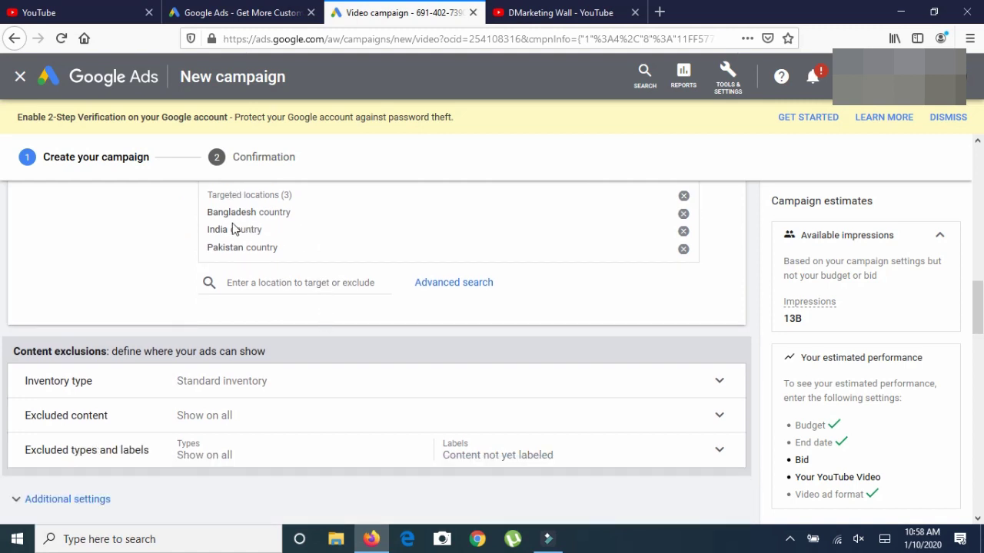
scroll(422, 355, down, 2)
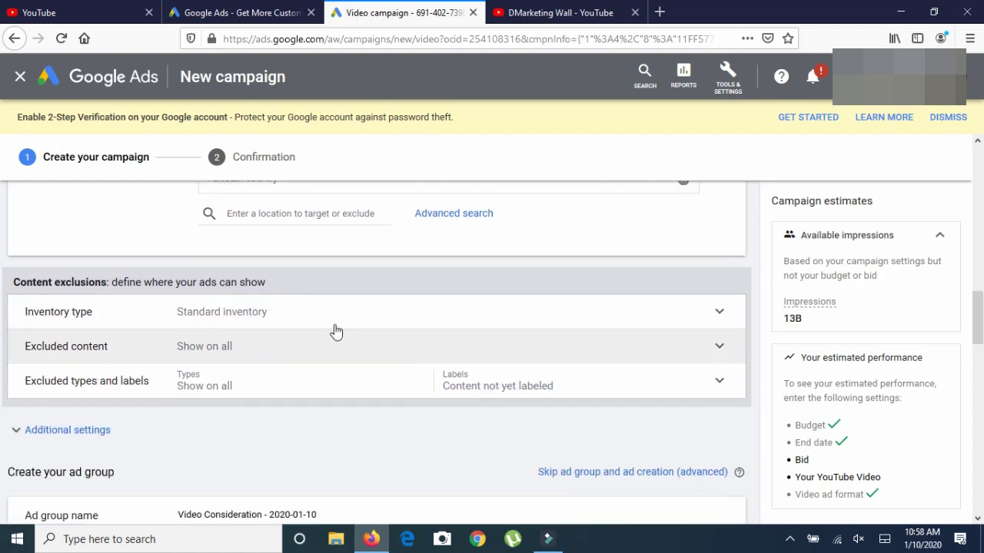
scroll(271, 390, down, 2)
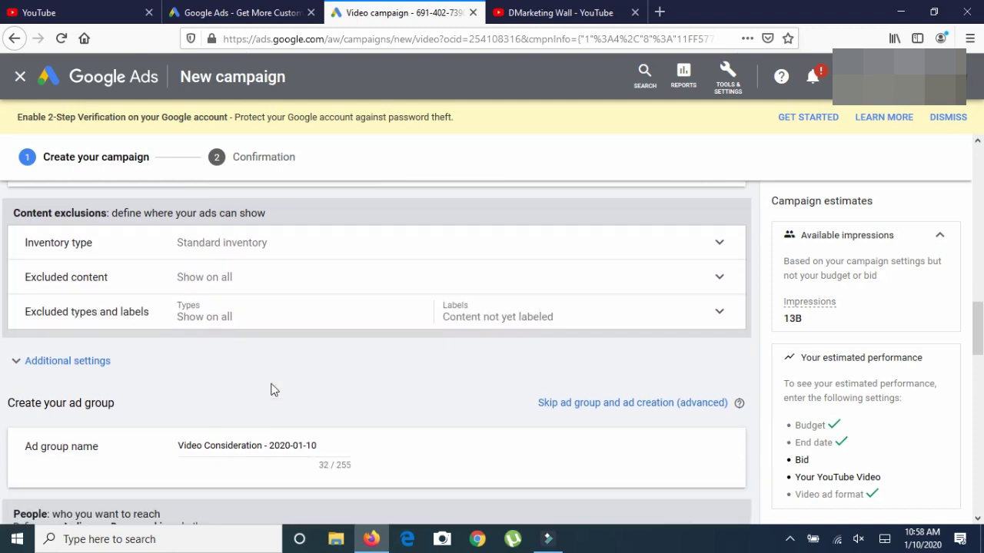
scroll(392, 439, down, 2)
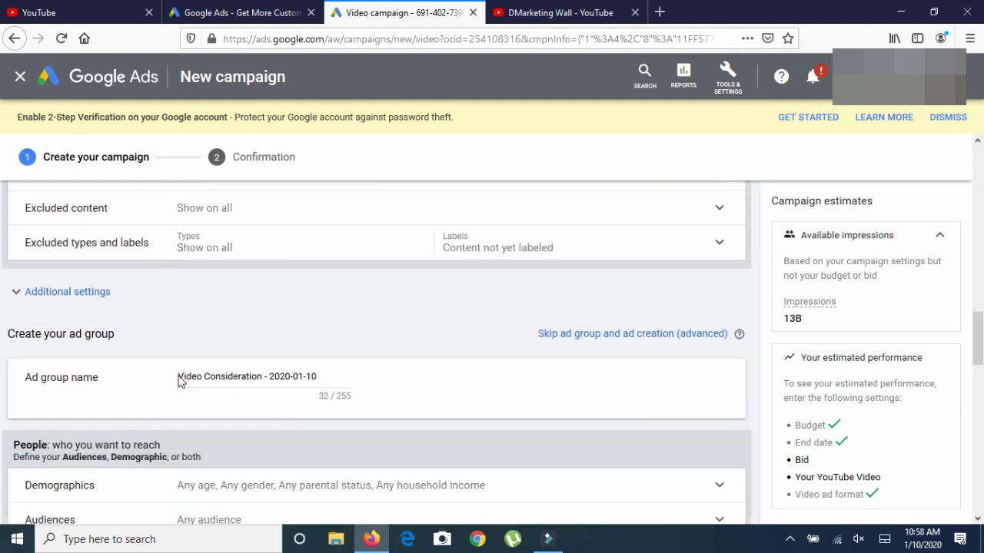
drag(318, 375, 179, 372)
text(V)
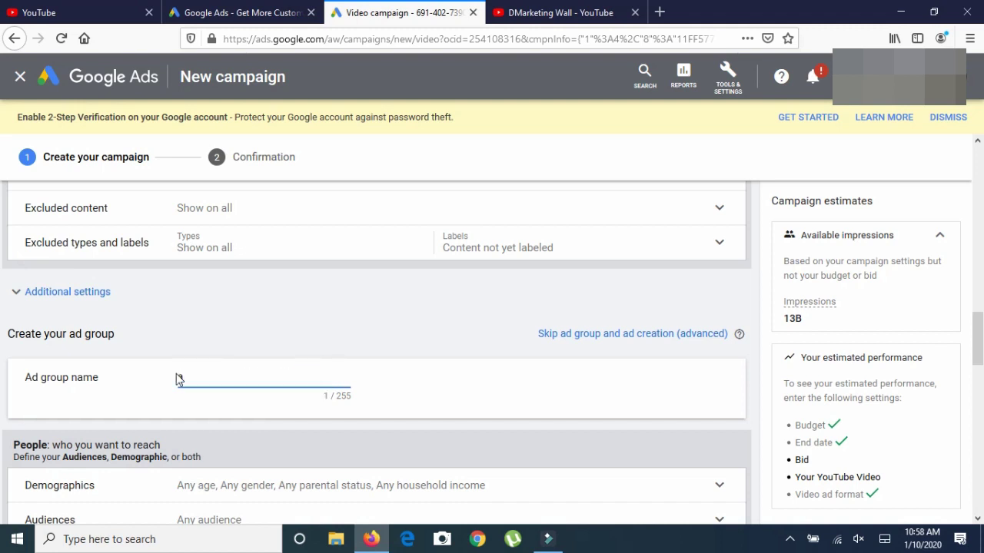
key(BackSpace)
text(V)
click(399, 341)
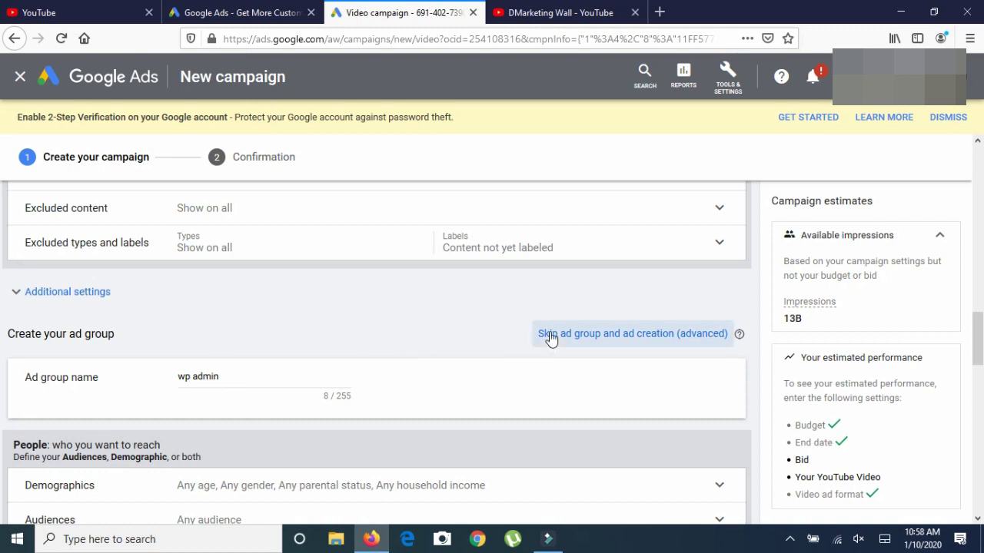
scroll(551, 339, down, 2)
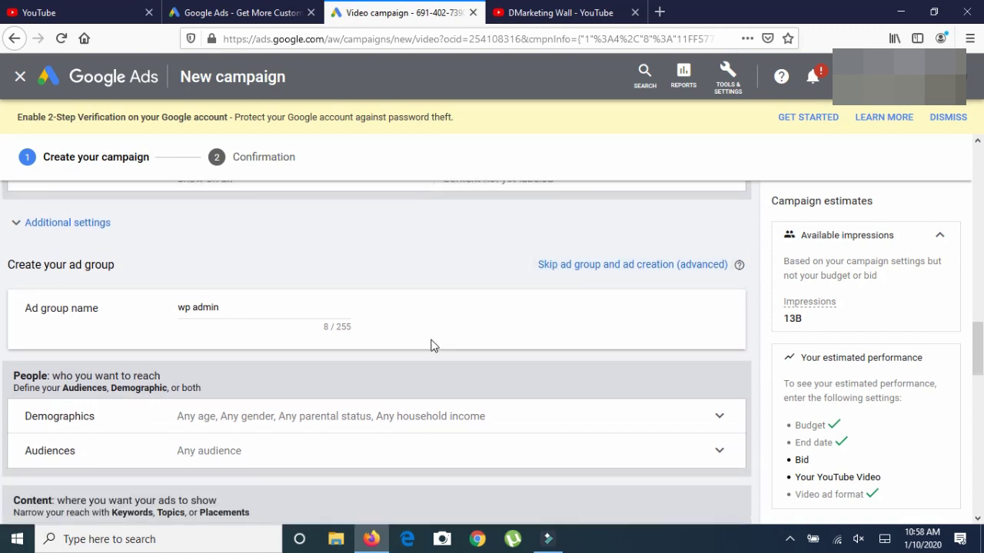
triple_click(242, 311)
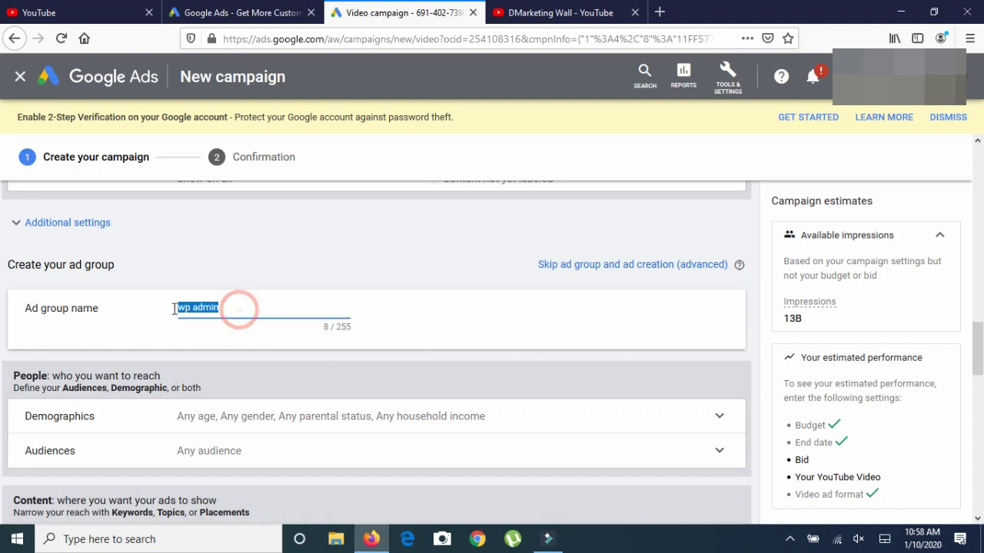
Review the ad group's demographic targeting options for gender, age, parental status and household income, then collapse the section.
click(250, 230)
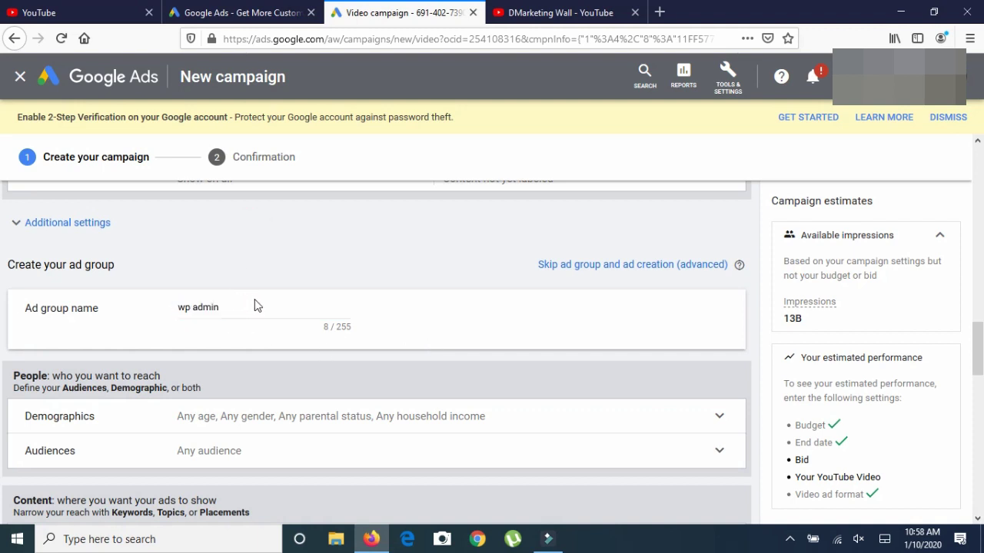
scroll(345, 303, down, 2)
scroll(297, 358, down, 1)
click(183, 309)
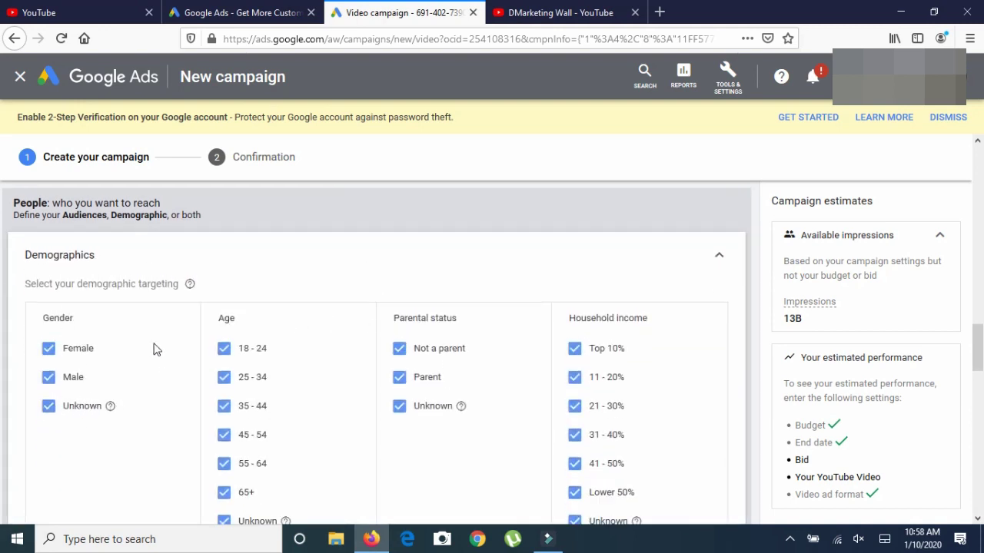
scroll(77, 341, down, 1)
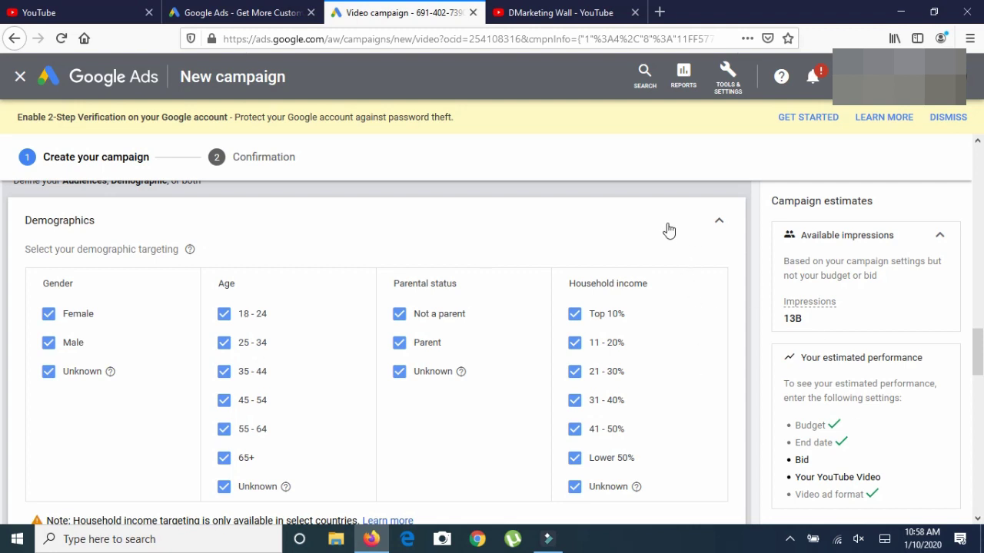
scroll(715, 237, down, 1)
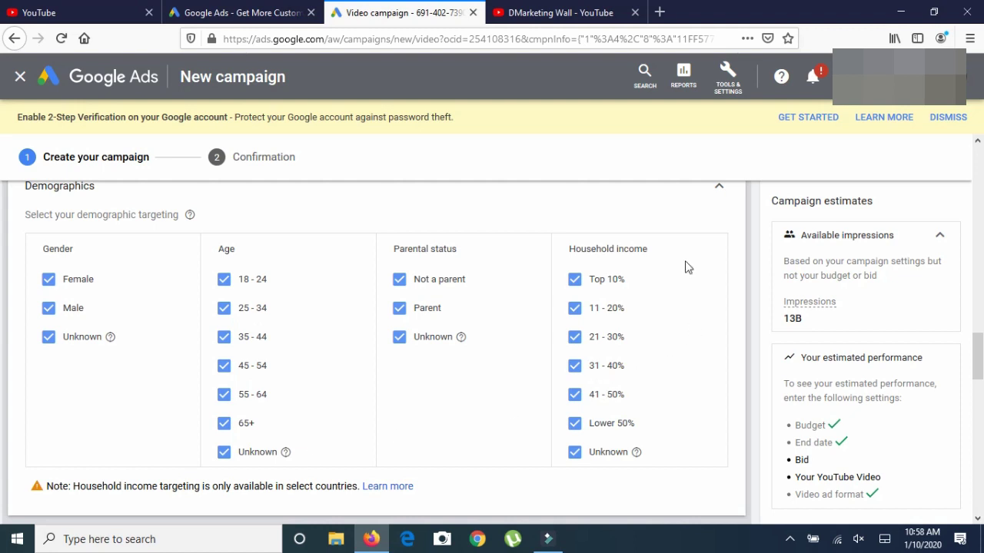
click(720, 188)
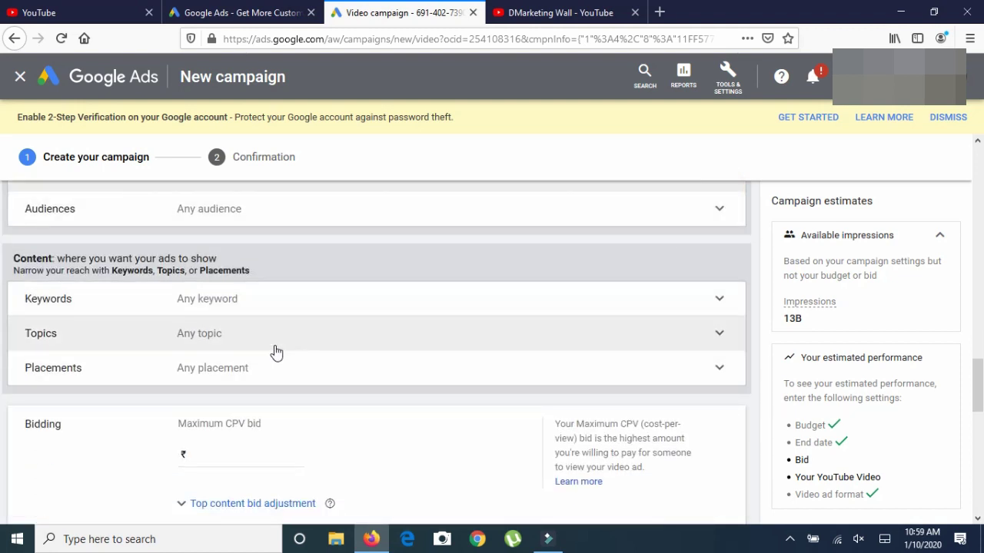
Copy "How to login wordpress admin" from the YouTube video's title and paste it as a keyword for the ad group.
scroll(346, 292, up, 1)
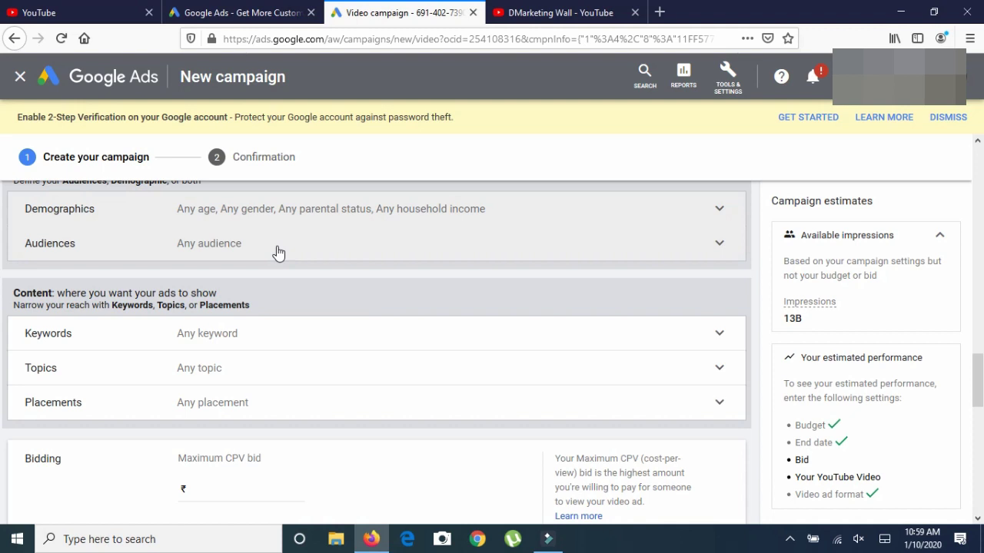
click(228, 342)
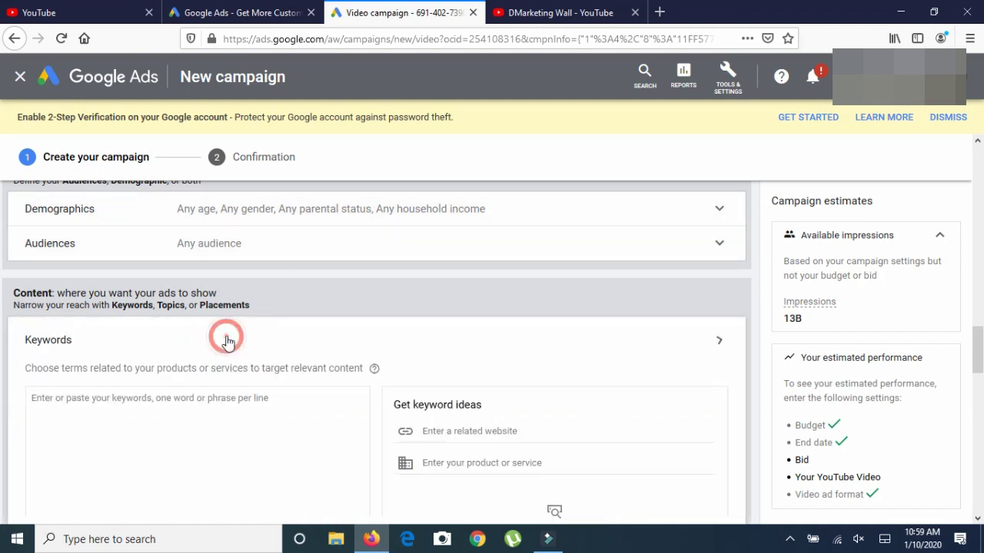
click(272, 409)
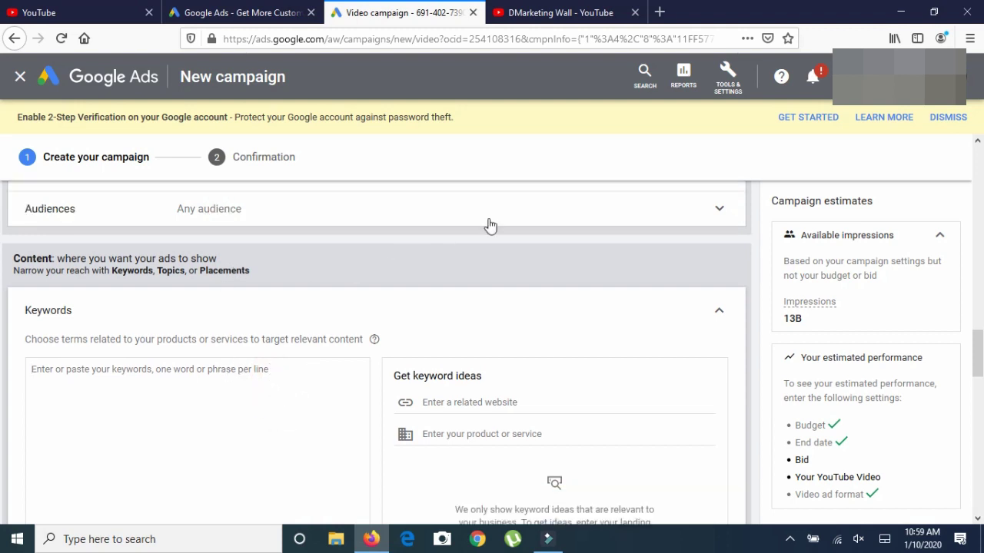
click(77, 14)
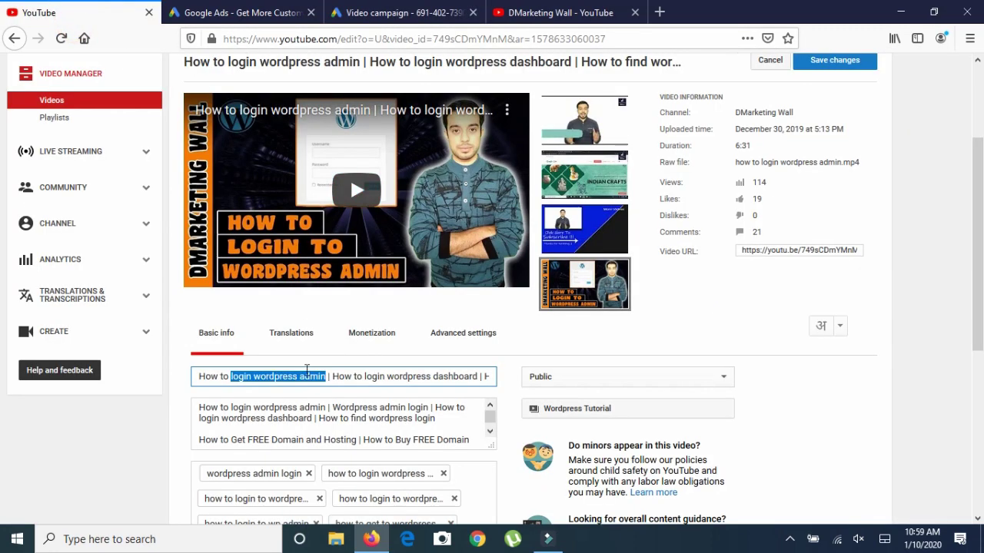
click(261, 378)
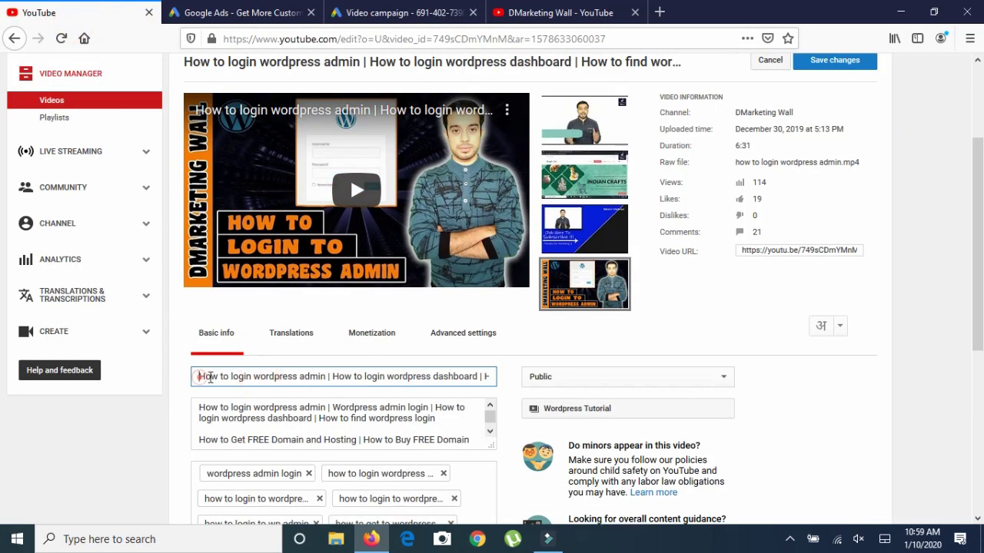
drag(199, 377, 323, 377)
key(ctrl+c)
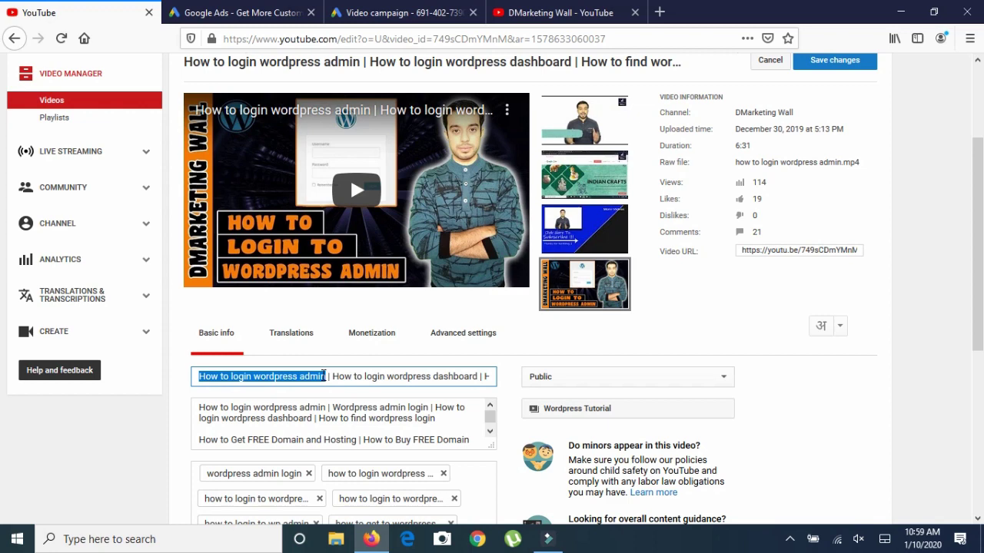
click(428, 8)
key(ctrl+v)
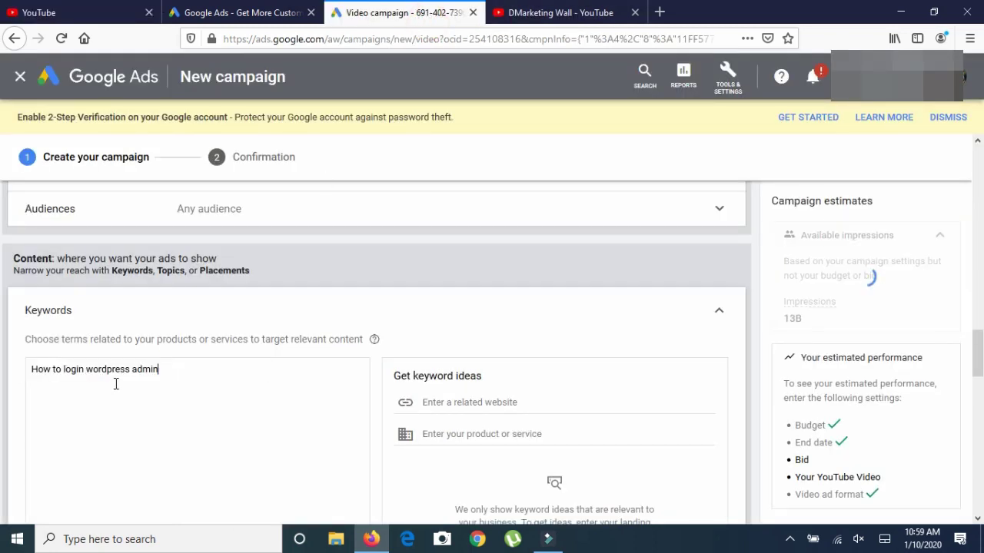
Change the keyword's initial capital to lowercase so it reads "how to login wordpress admin".
click(34, 369)
drag(36, 369, 27, 376)
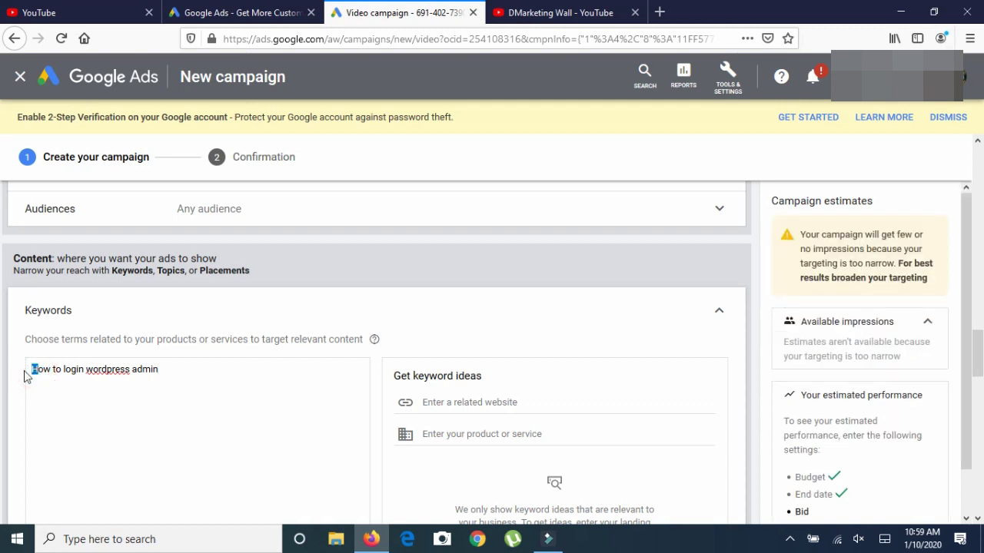
text(h)
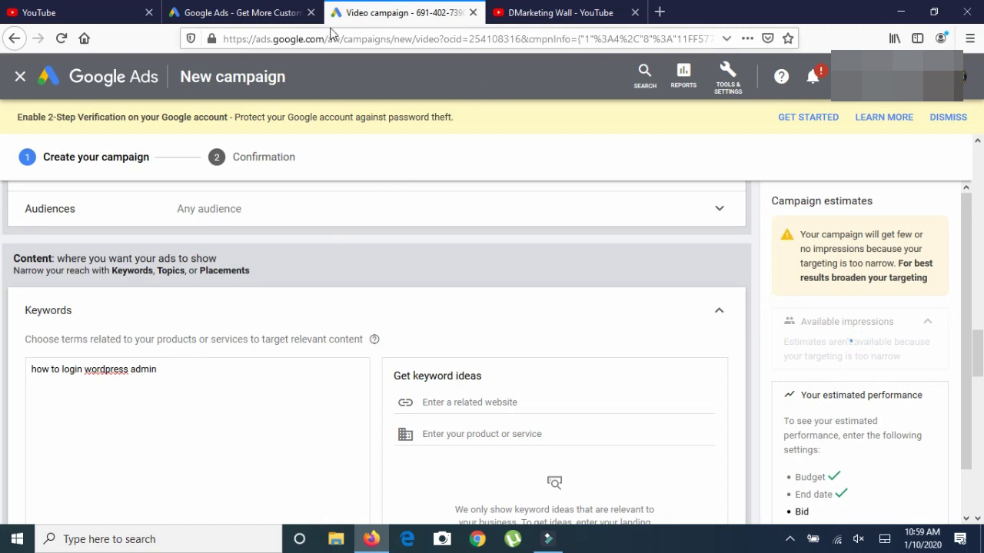
Sign in to Google Ads from its home page in the other browser tab and open the Keyword Planner.
click(254, 13)
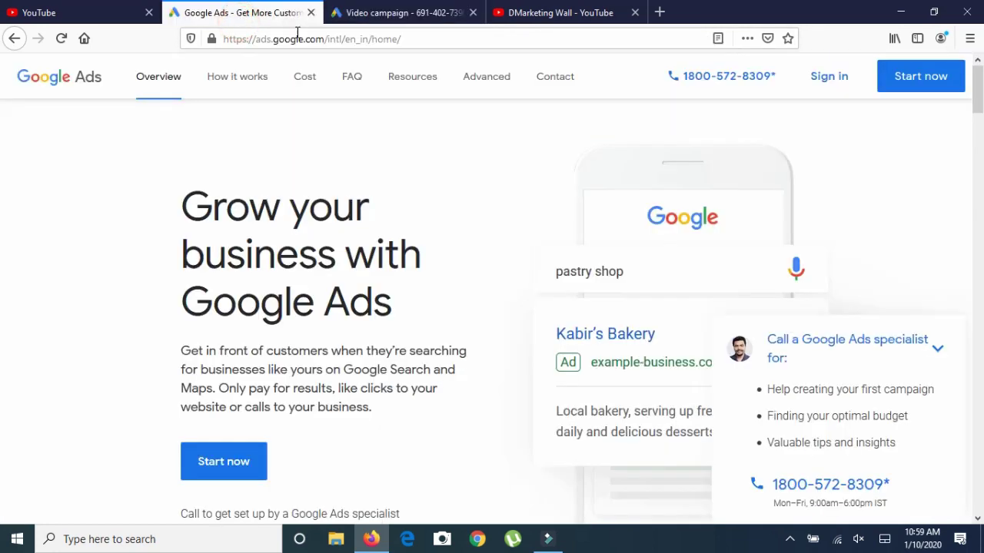
click(830, 81)
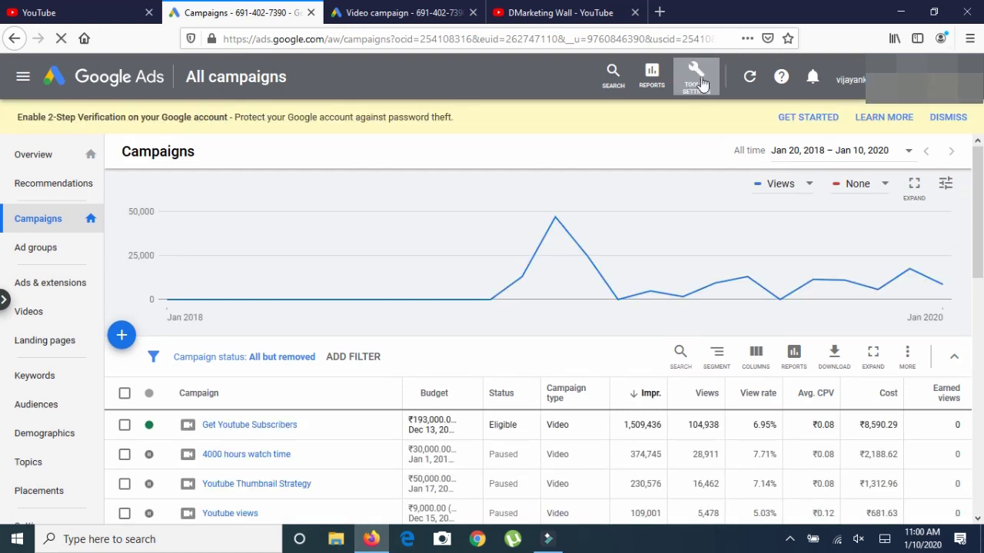
click(701, 83)
click(701, 83)
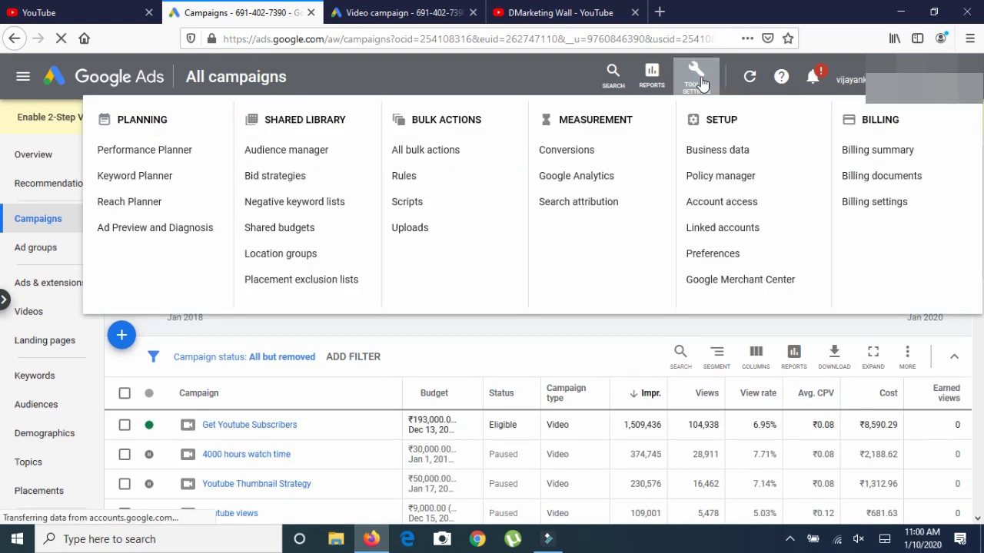
click(135, 179)
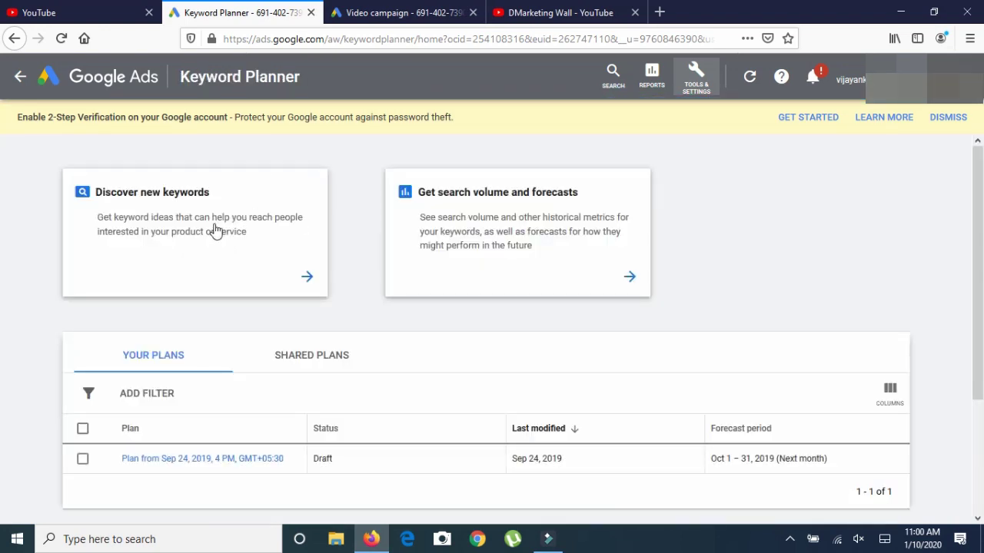
Discover new keywords in the Keyword Planner starting from "wordpress tutorial".
click(215, 227)
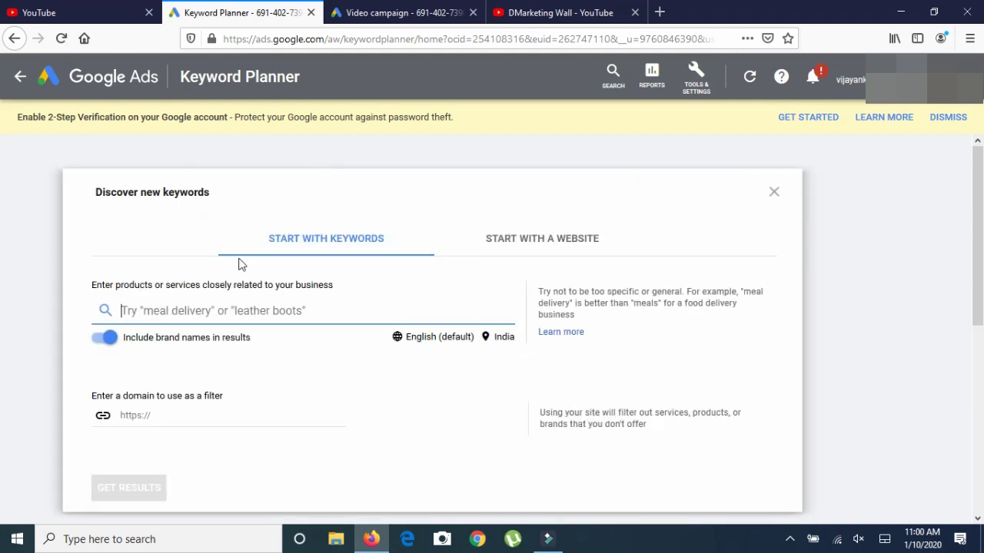
text(wordpress tutorial)
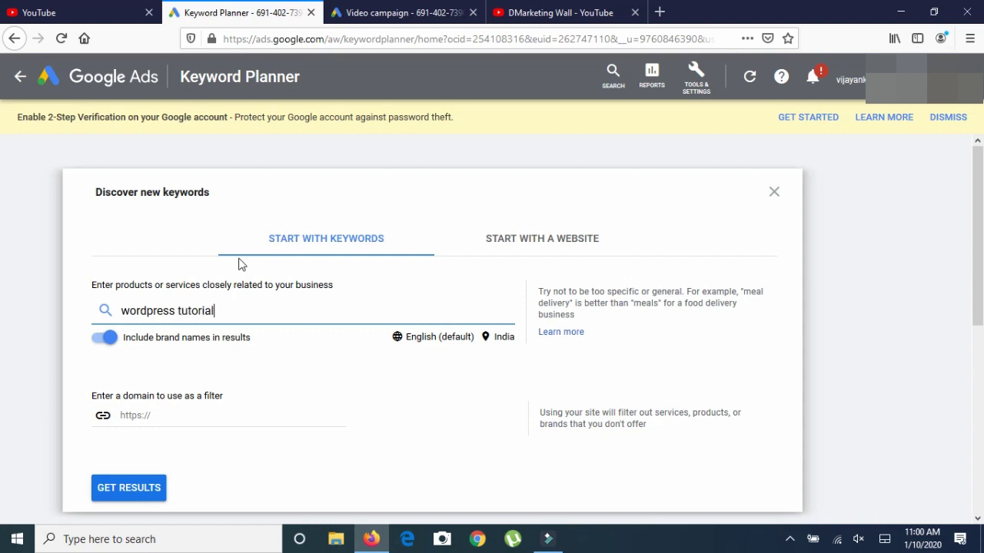
key(Return)
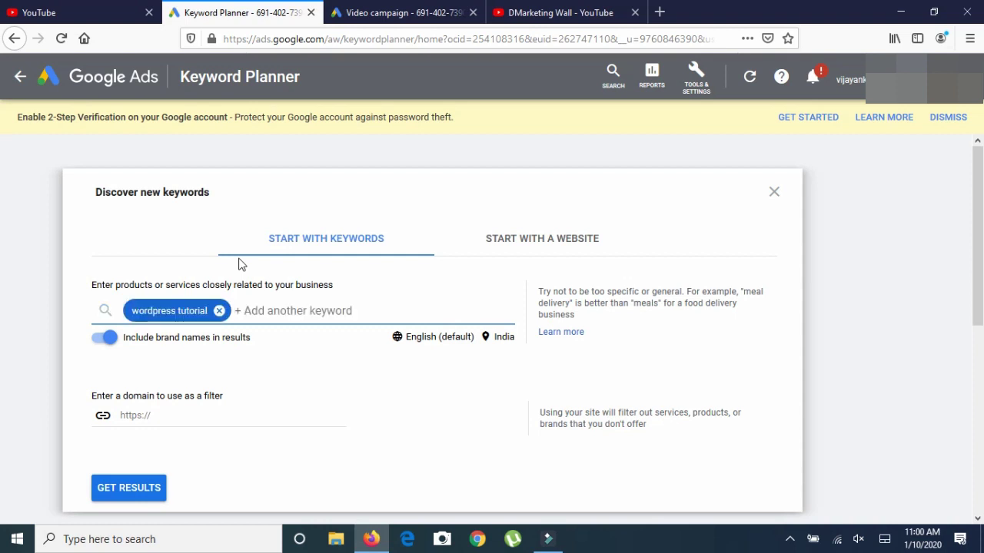
click(114, 487)
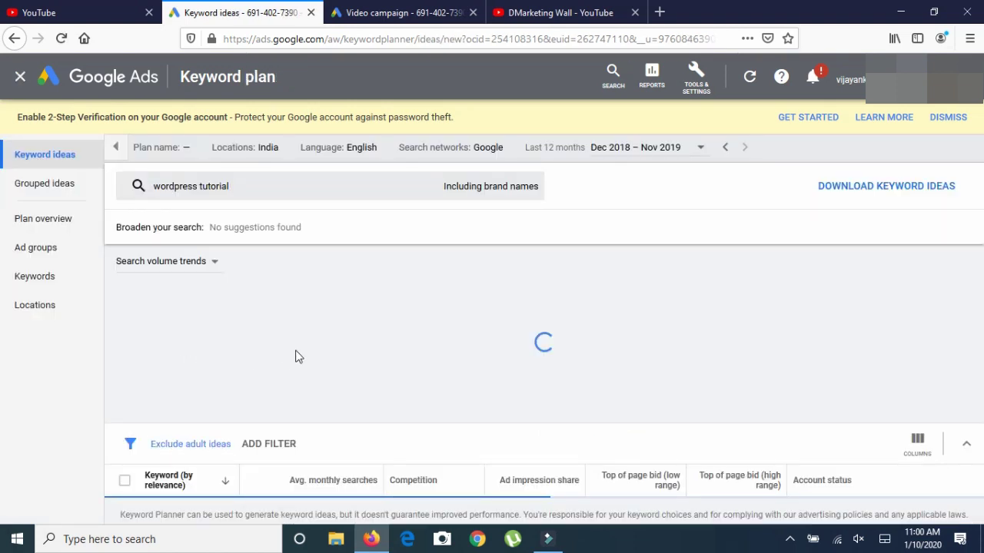
scroll(338, 389, down, 2)
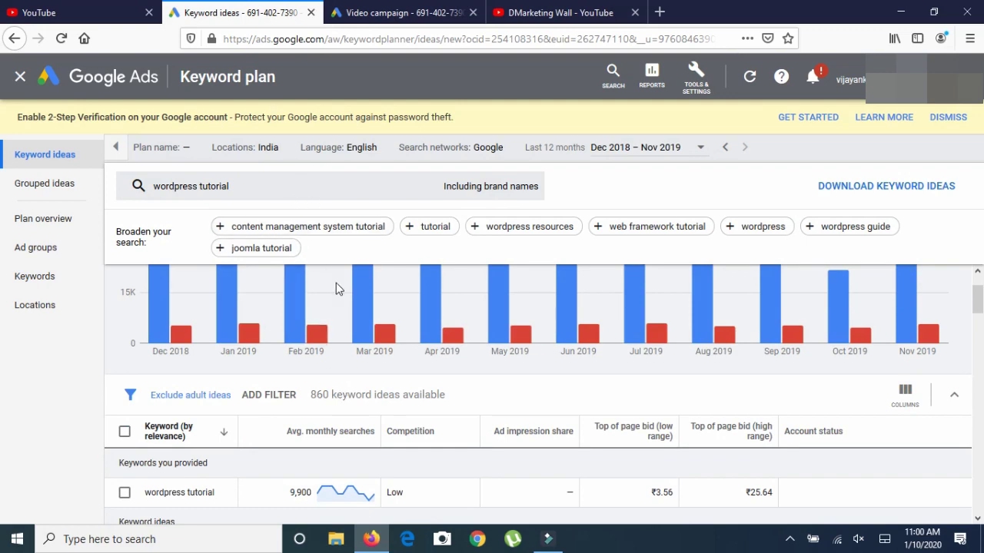
Copy the campaign keyword "how to login wordpress admin" and add it to the Keyword Planner search, refreshing the keyword ideas.
click(407, 12)
drag(162, 378, 6, 378)
key(ctrl+c)
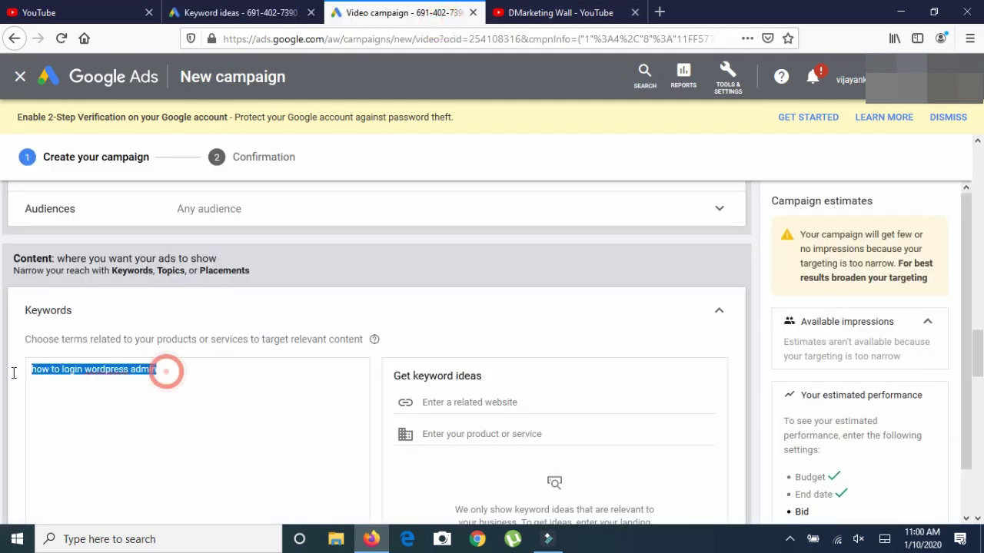
click(213, 13)
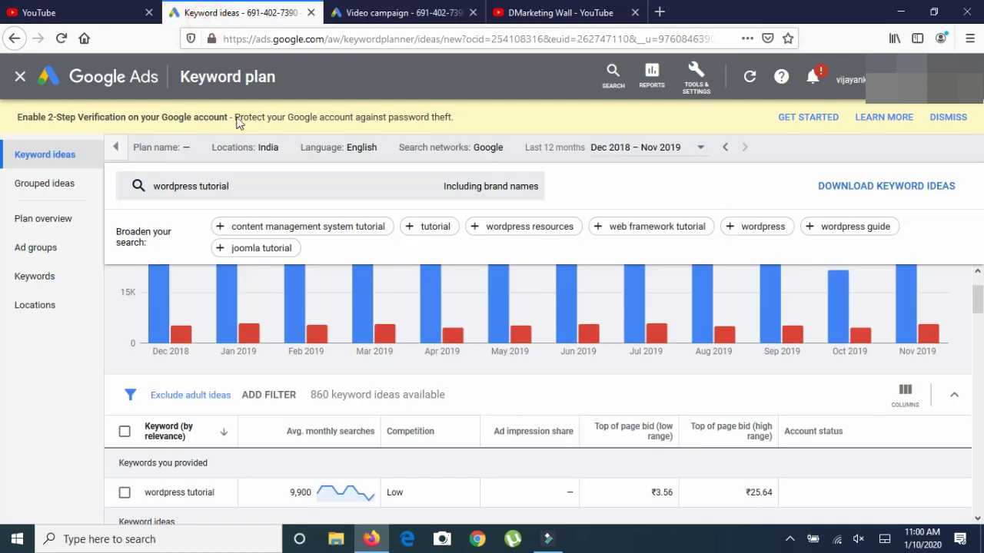
click(259, 182)
key(ctrl+v)
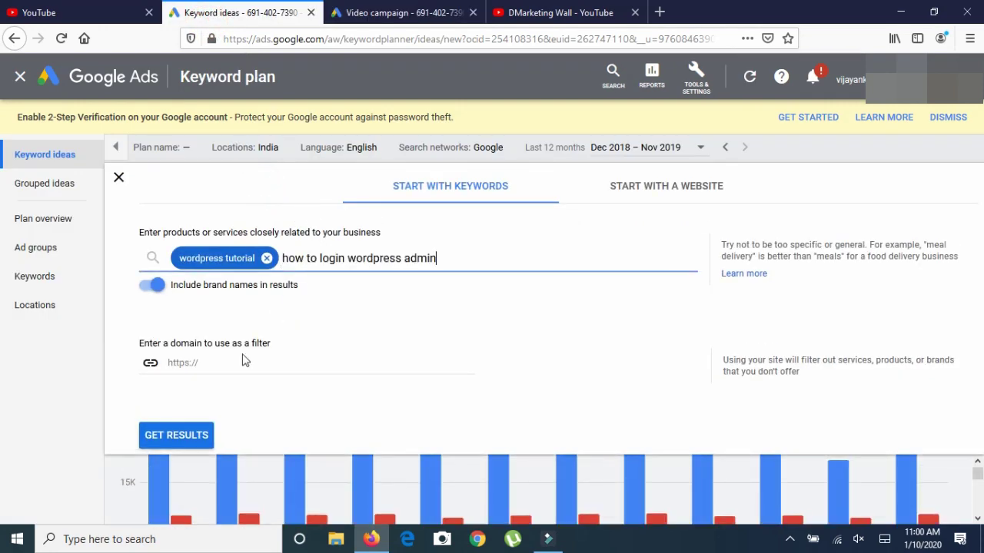
click(177, 435)
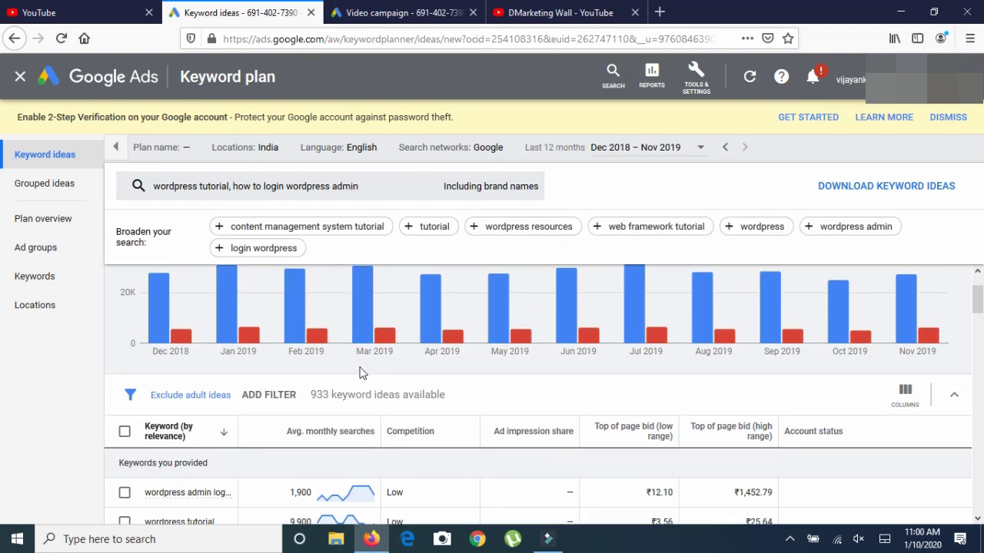
Widen the keyword column and examine the keyword ideas with their average monthly searches, competition and bid ranges.
scroll(437, 367, down, 3)
drag(238, 321, 393, 322)
scroll(445, 376, down, 1)
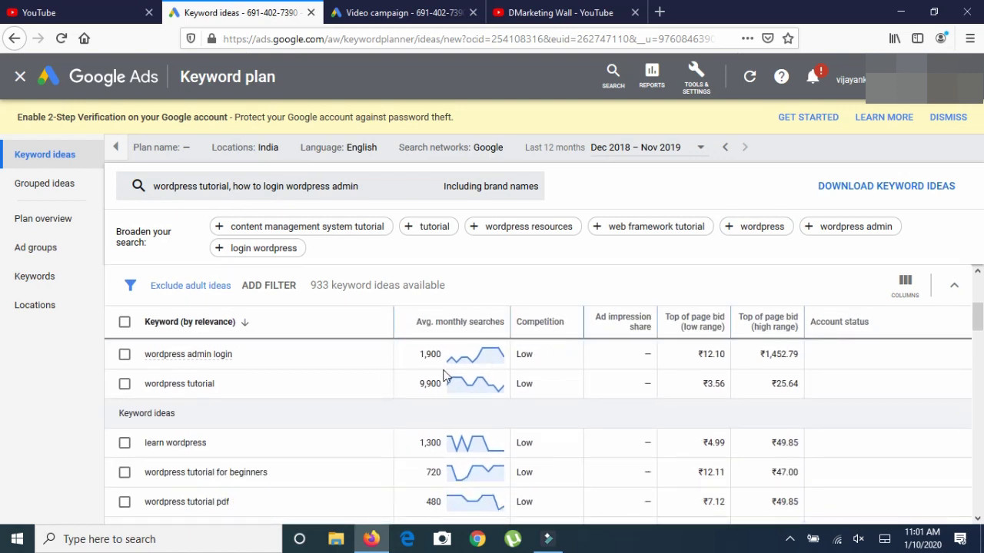
scroll(444, 373, down, 1)
scroll(438, 381, up, 1)
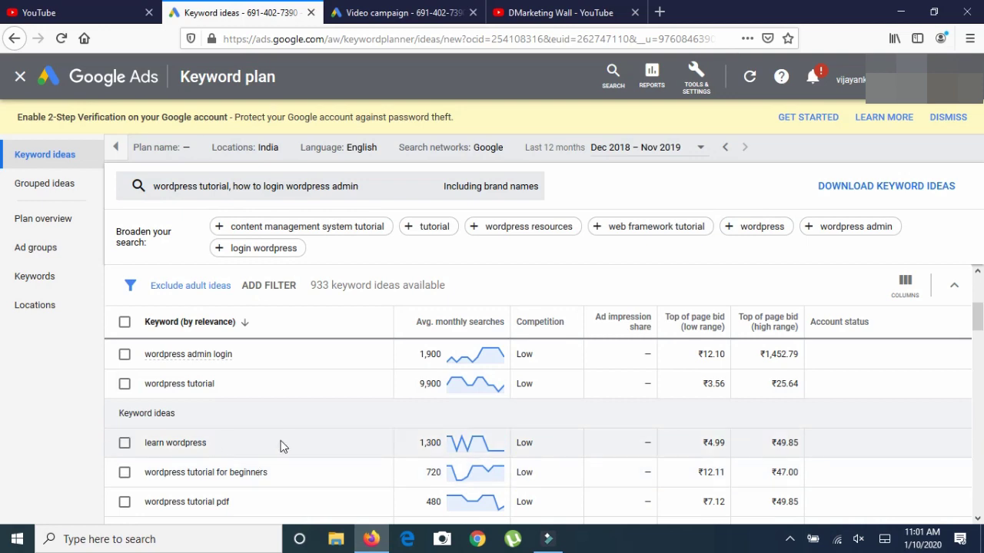
scroll(294, 465, down, 7)
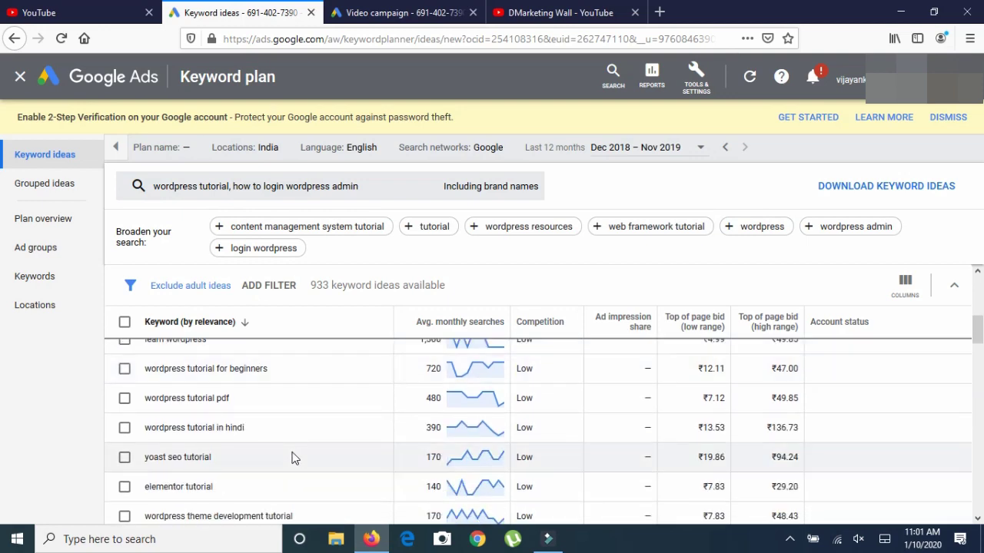
scroll(290, 458, down, 10)
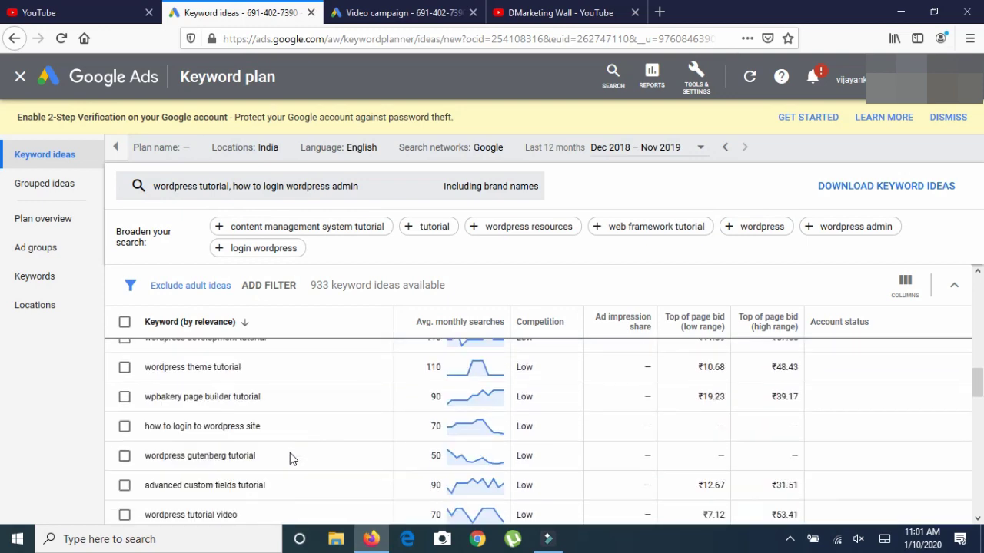
scroll(290, 453, down, 10)
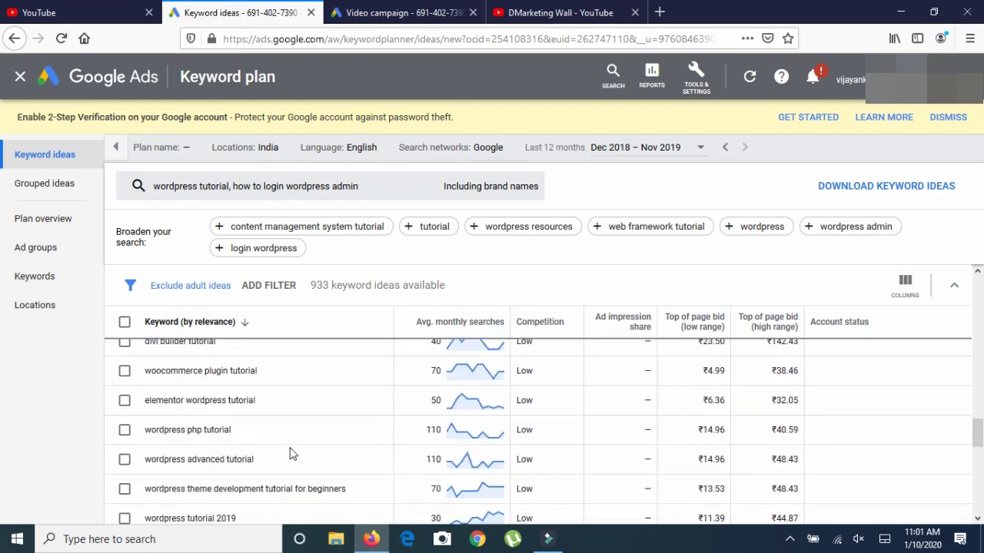
scroll(291, 450, down, 10)
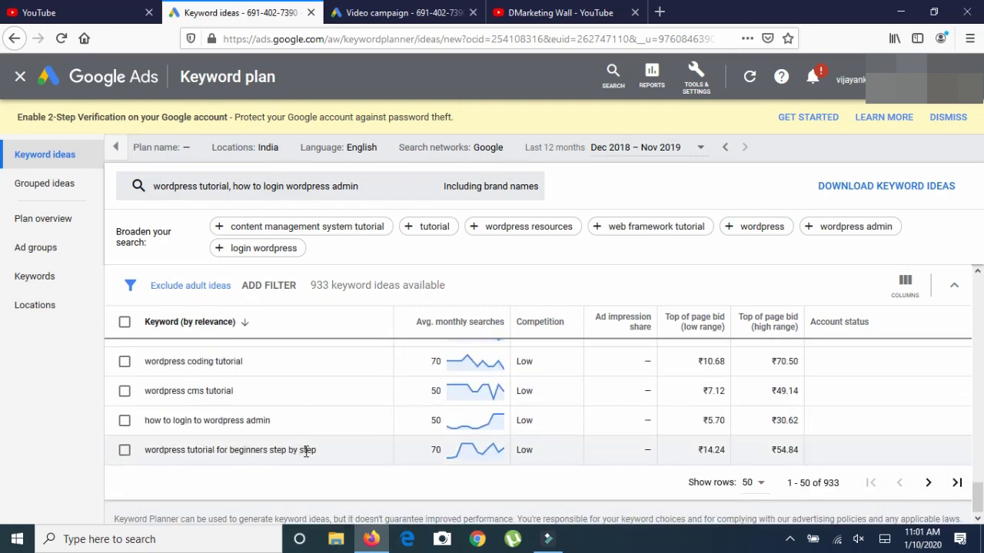
scroll(279, 421, up, 10)
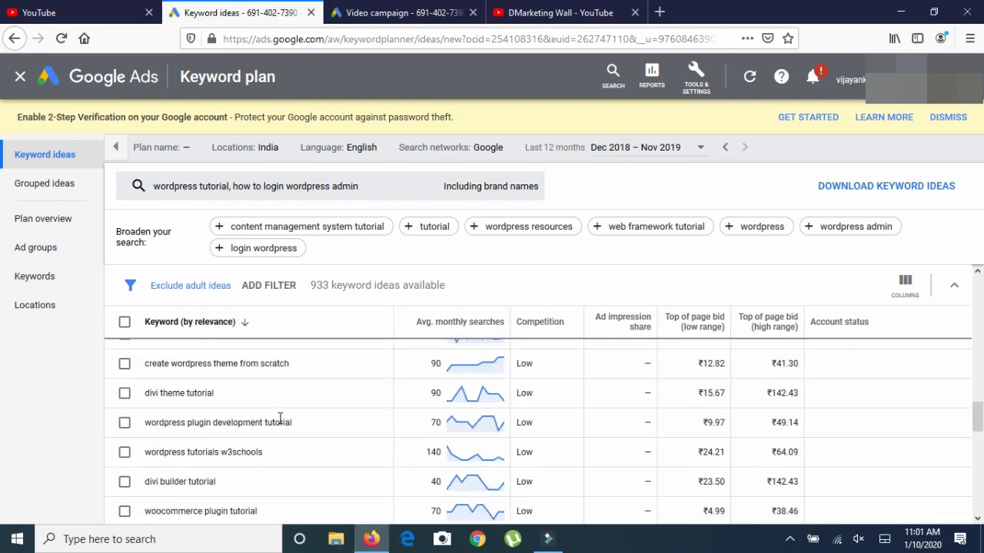
scroll(279, 417, up, 8)
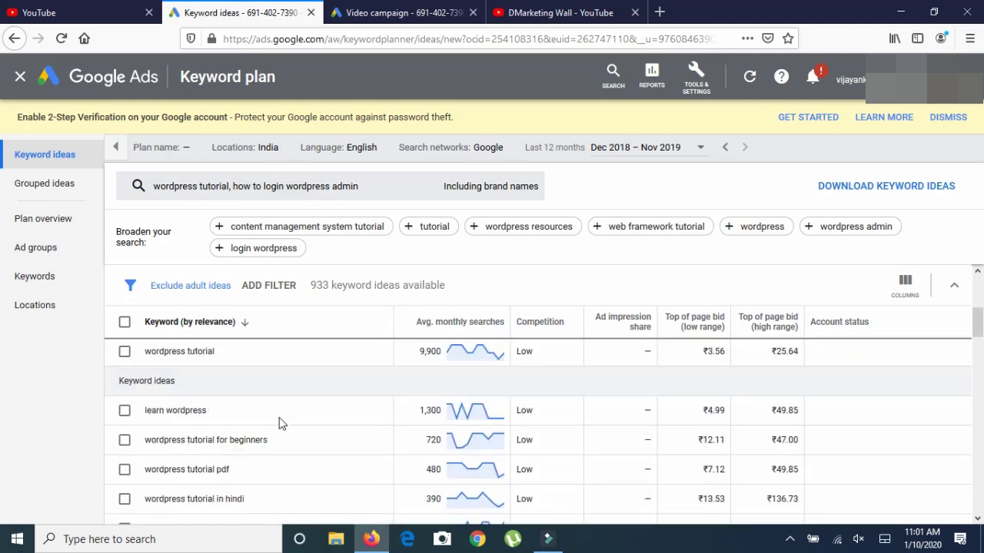
Select all keyword ideas, including those beyond the current page, and download the keyword ideas report, saving it as a CSV file.
scroll(279, 417, up, 3)
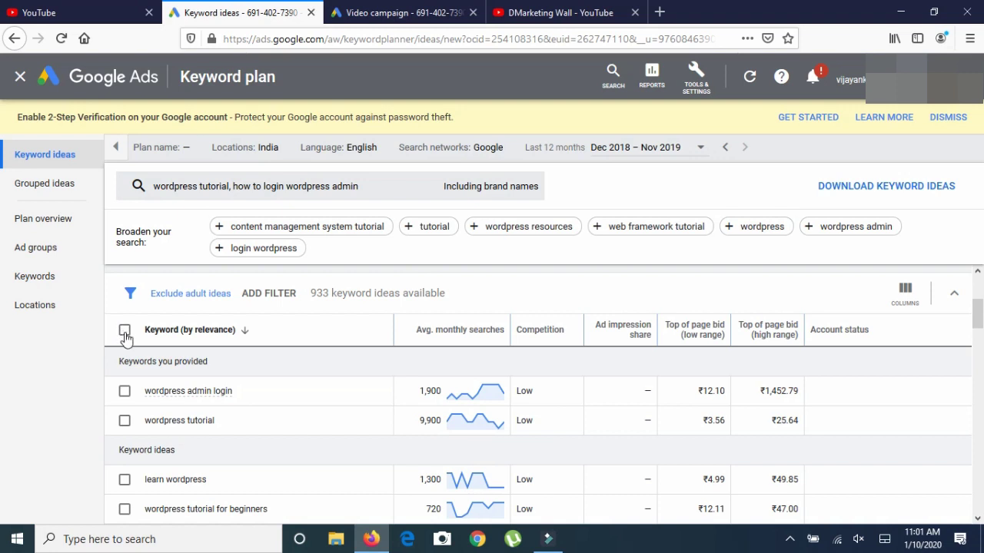
click(124, 331)
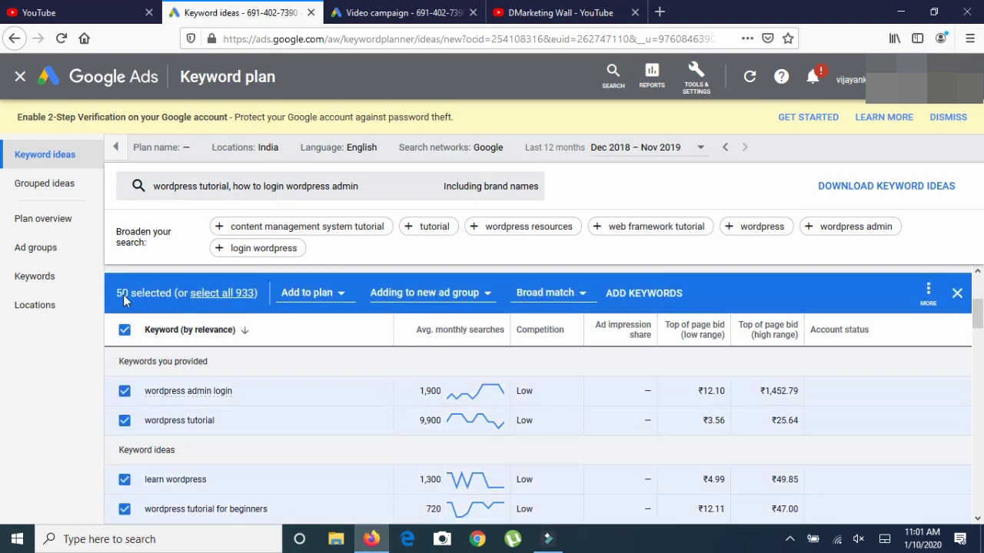
click(248, 296)
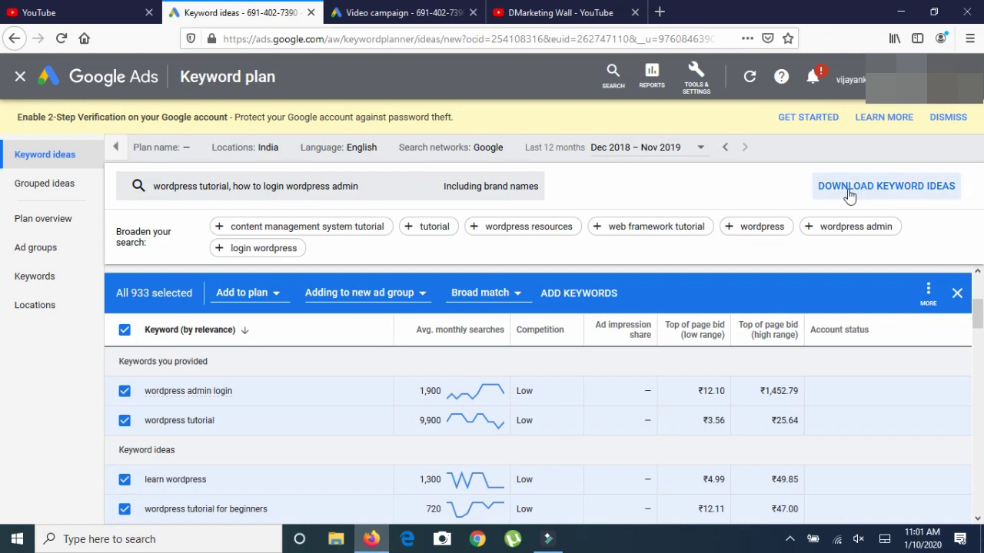
click(908, 187)
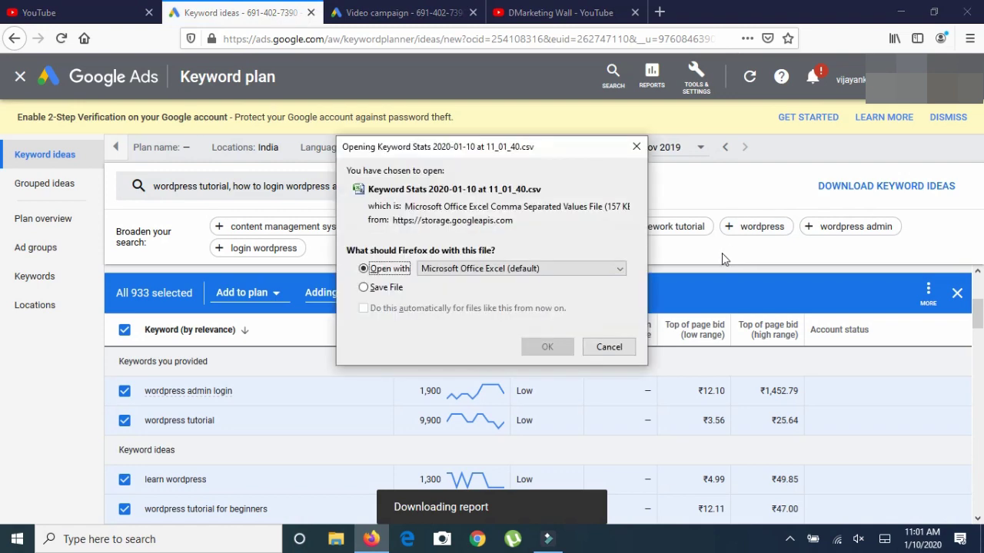
click(362, 287)
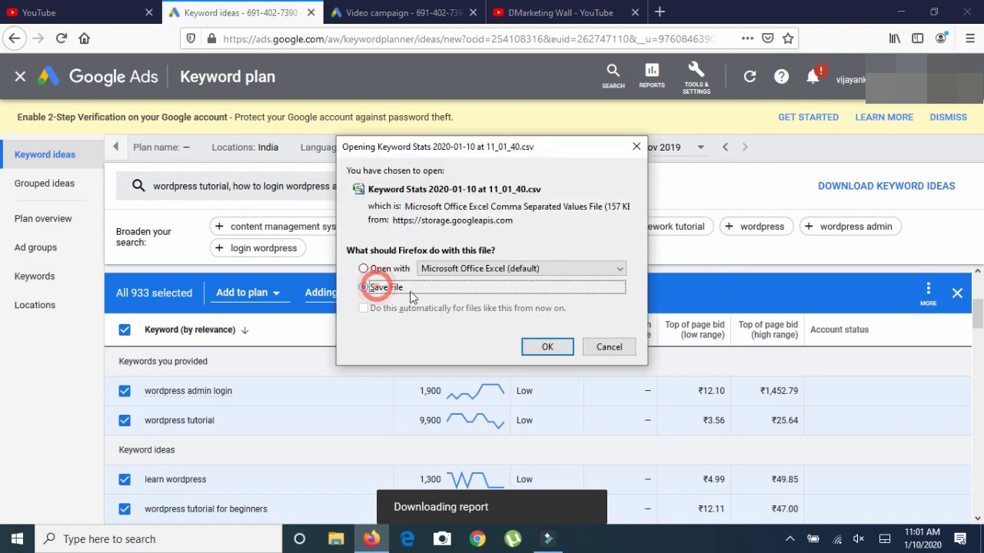
click(546, 348)
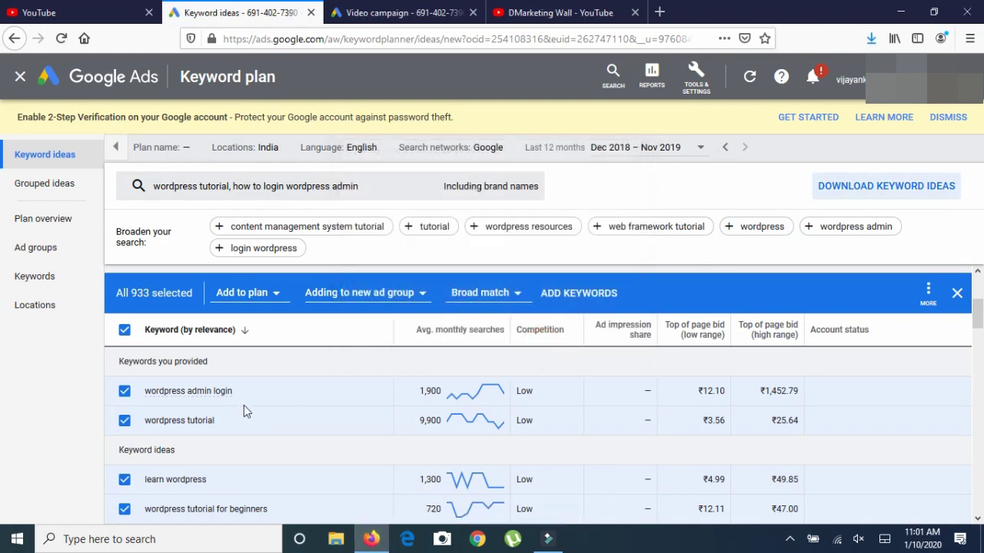
Open the downloaded Keyword Stats CSV in Excel and widen column A so the full keywords can be read.
click(873, 40)
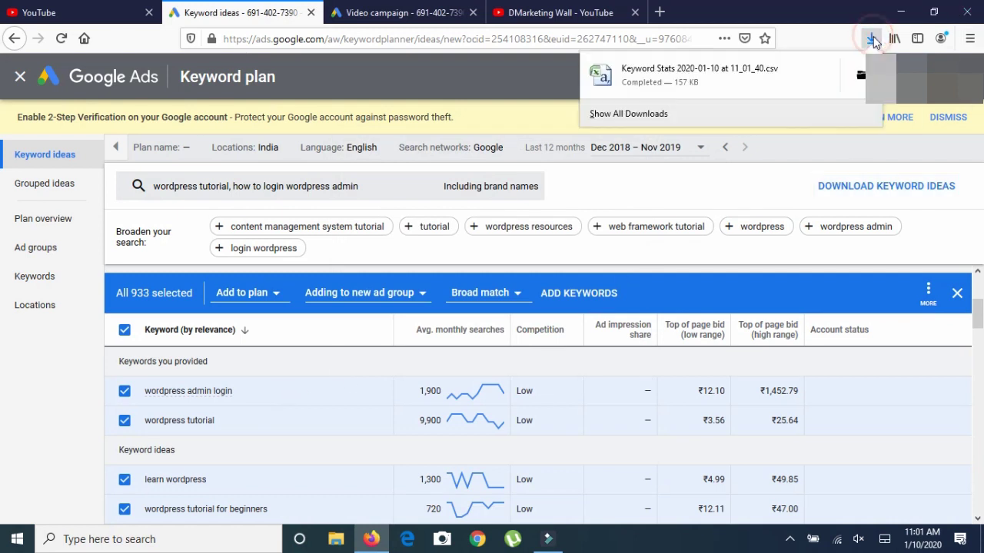
click(646, 73)
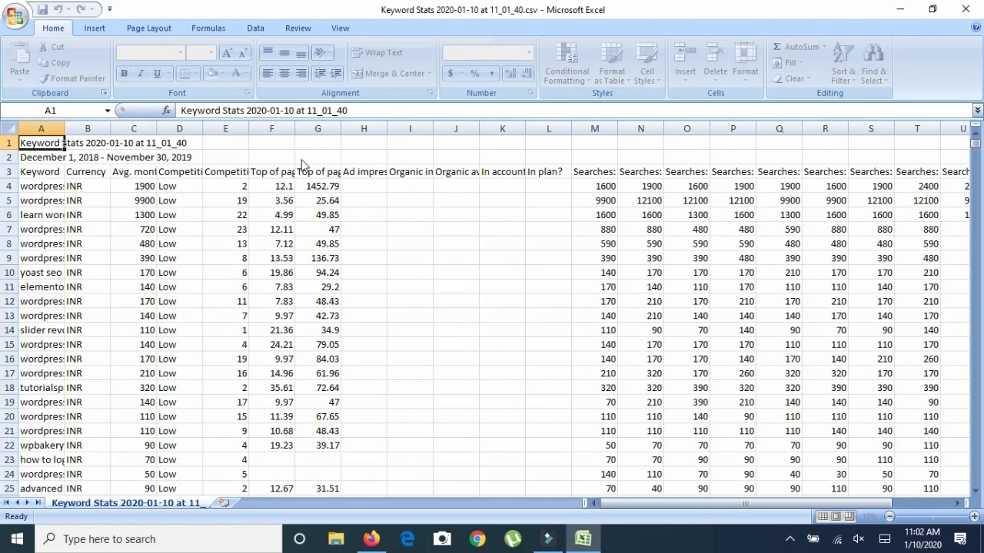
click(81, 129)
drag(80, 128, 316, 132)
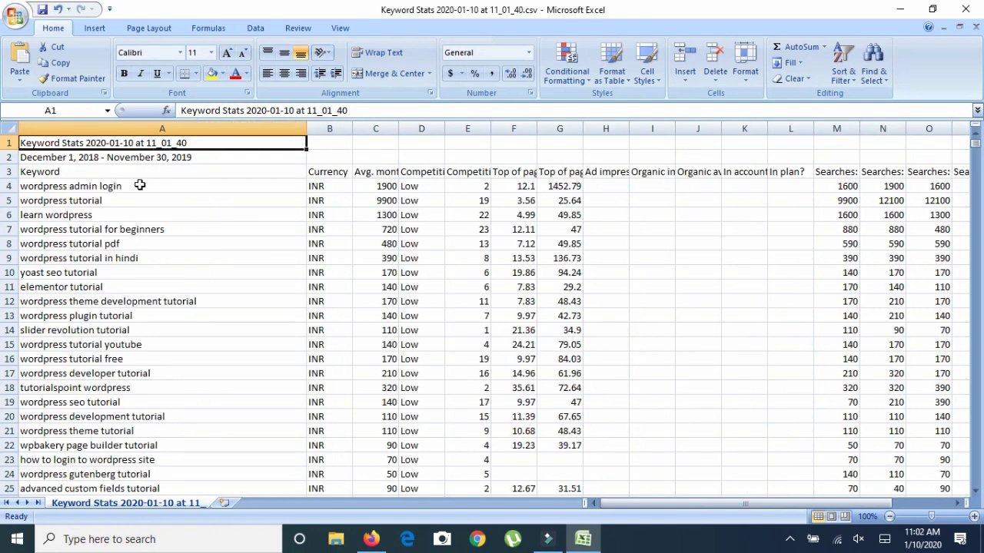
click(139, 185)
click(302, 129)
drag(306, 129, 352, 127)
click(173, 175)
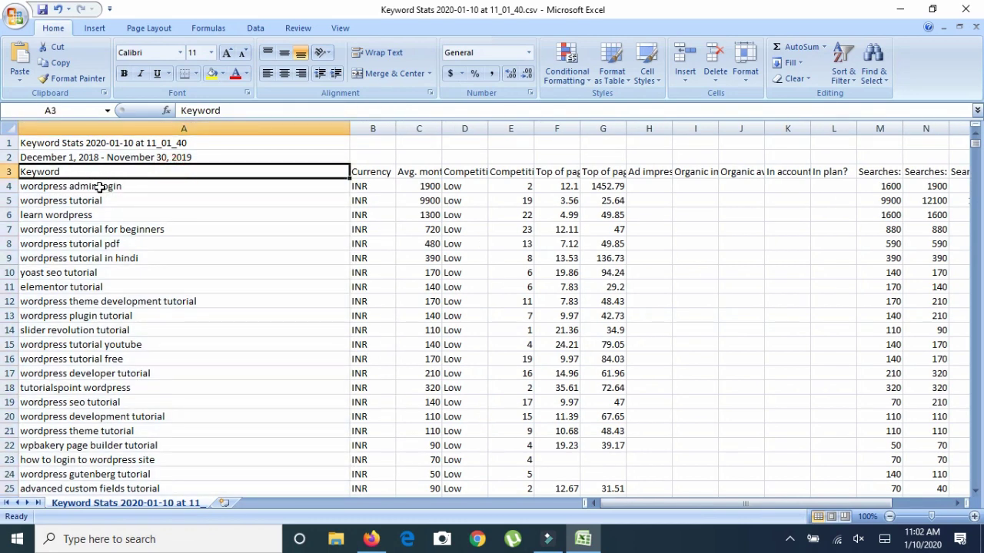
Select all keywords in column A from "wordpress admin login" in A4 to "tutorial wordpress pdf 2018" in A936 and copy them.
click(100, 187)
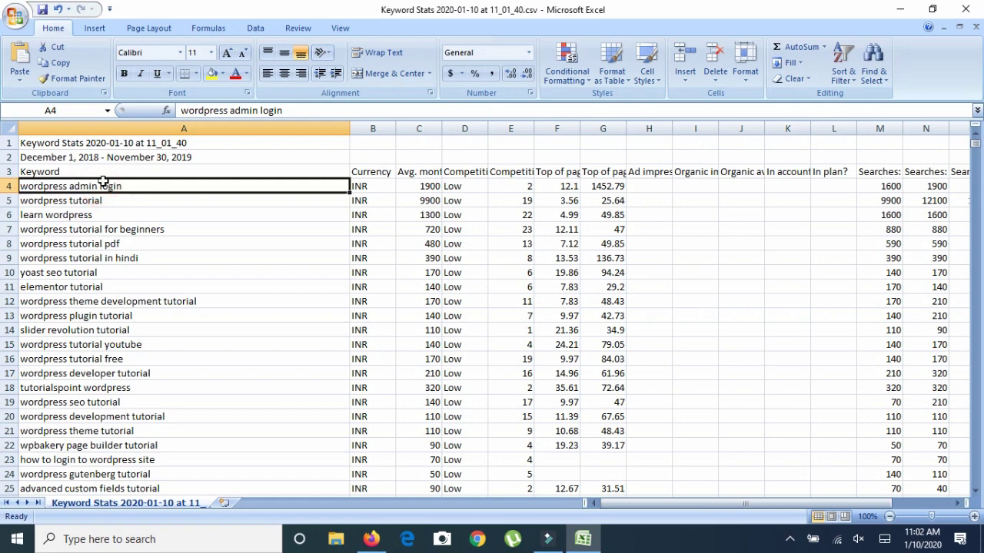
click(9, 186)
click(64, 184)
drag(978, 147, 978, 490)
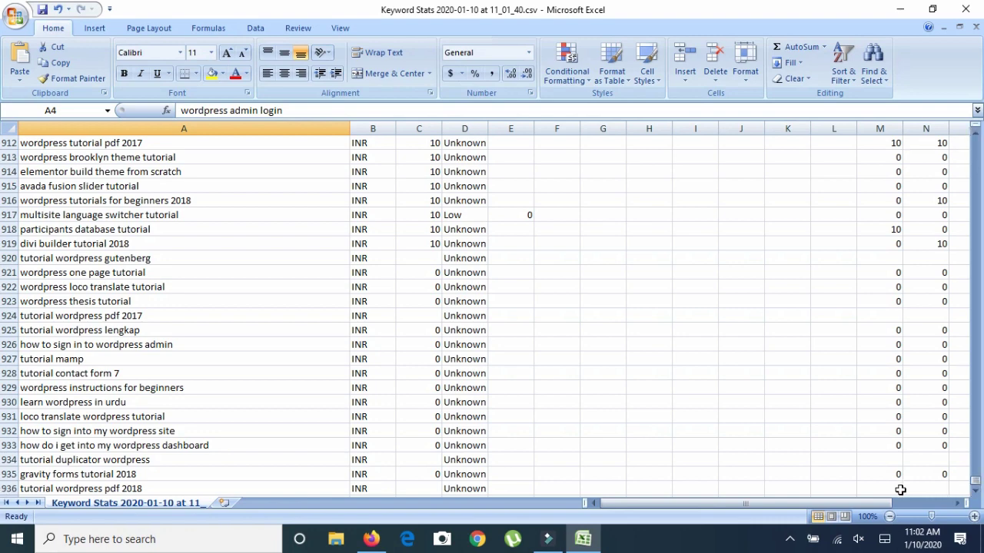
shift+click(54, 491)
scroll(144, 380, up, 20)
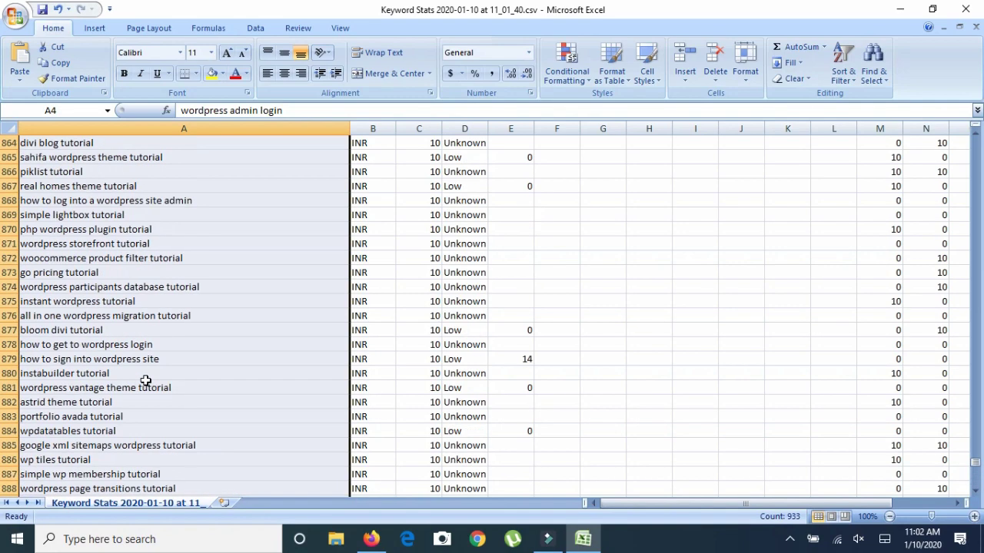
scroll(143, 381, up, 13)
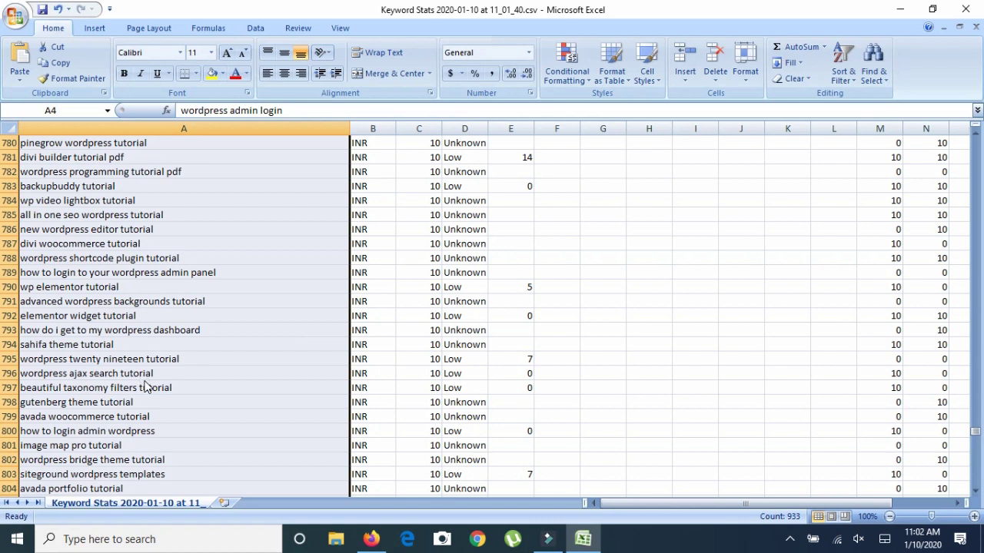
key(ctrl+c)
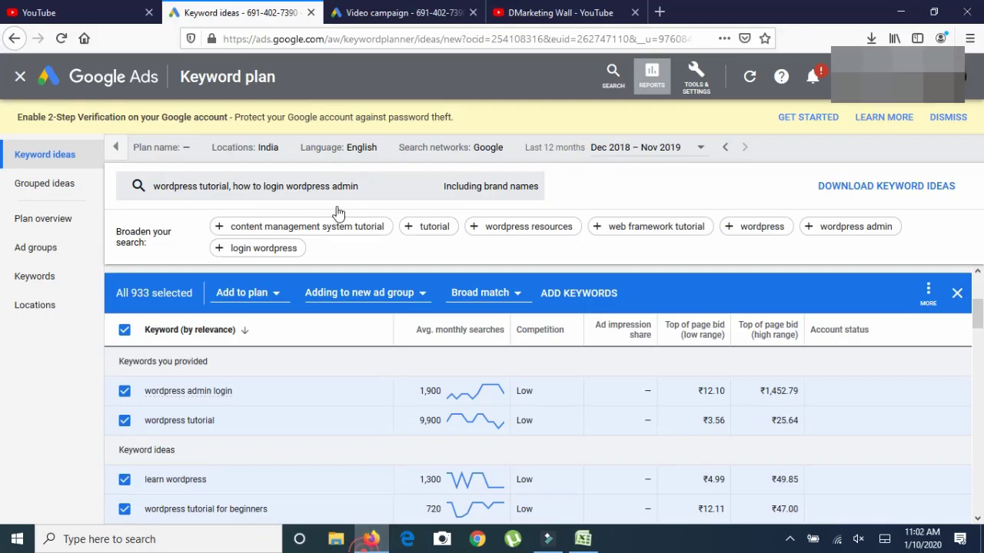
Switch to the video campaign in Firefox and paste the copied keywords below "how to login wordpress admin" in the Keywords list.
click(371, 538)
click(386, 12)
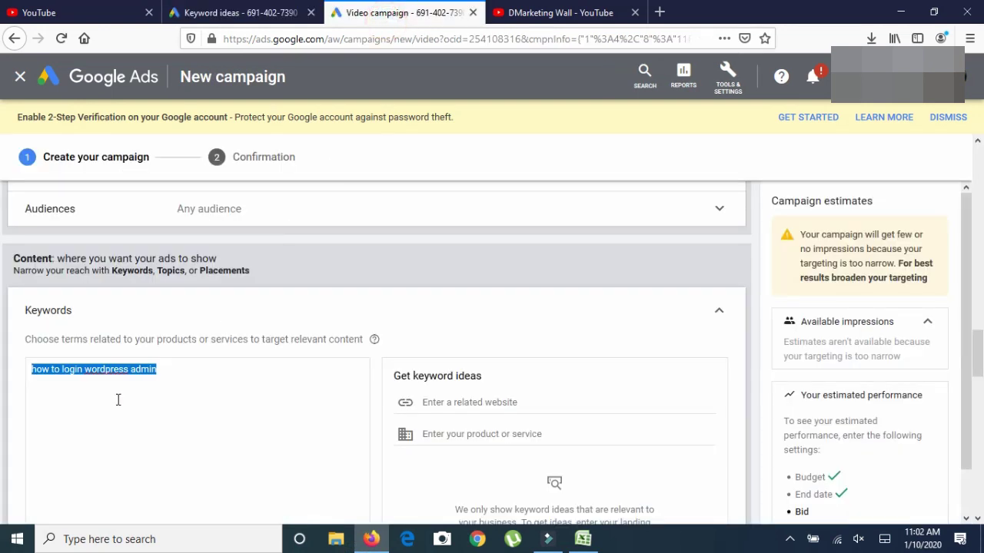
click(169, 374)
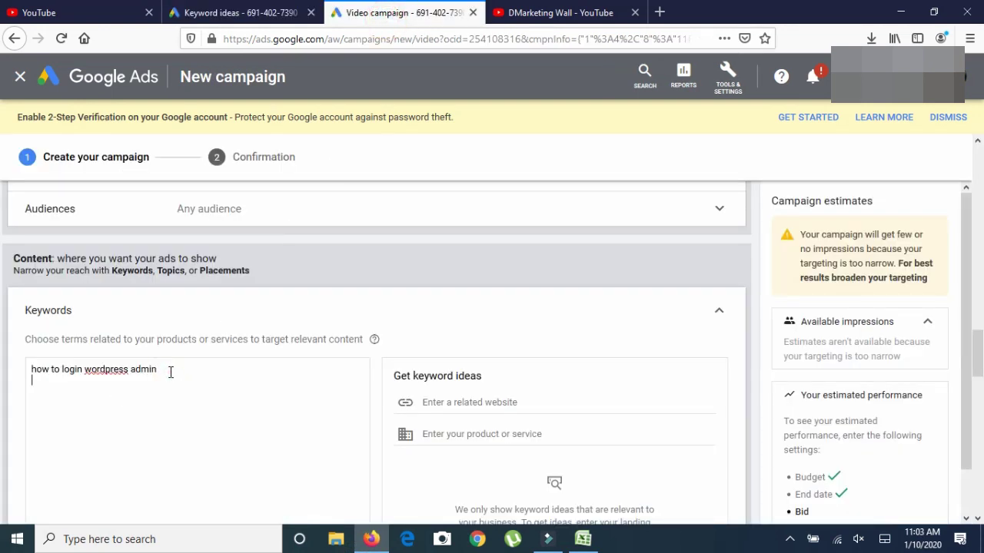
key(ctrl+v)
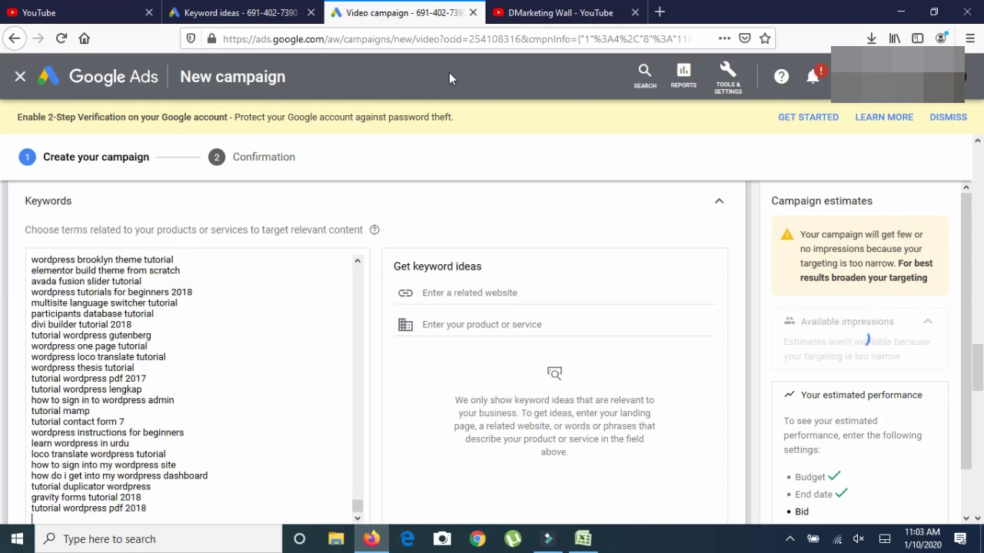
drag(357, 504, 357, 267)
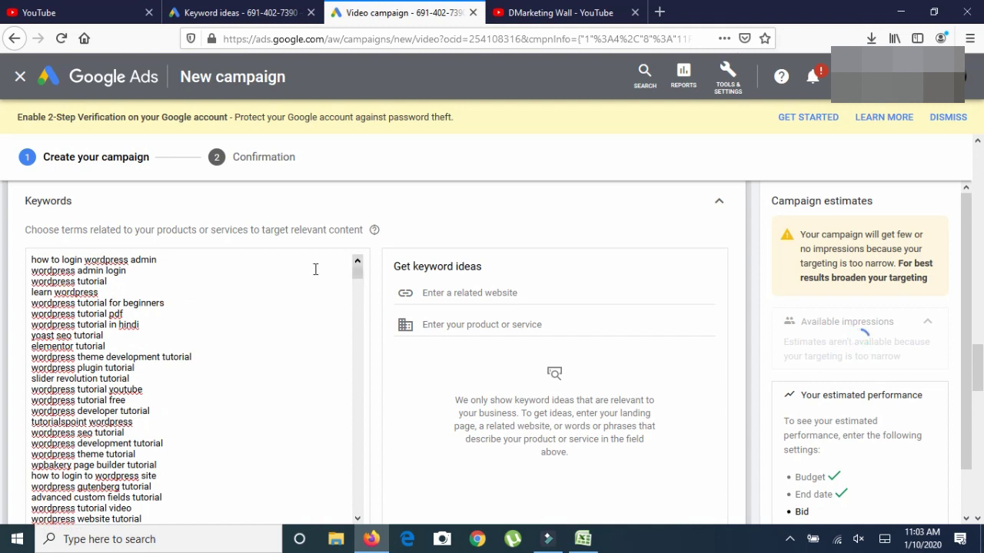
click(139, 274)
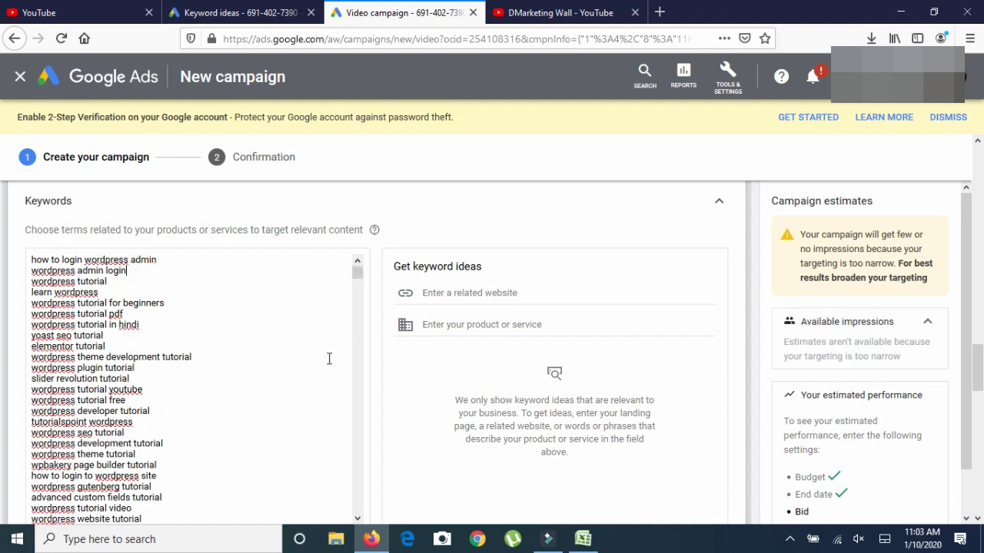
Set the campaign's Maximum CPV bid to ₹0.30.
scroll(329, 358, down, 2)
scroll(277, 355, down, 3)
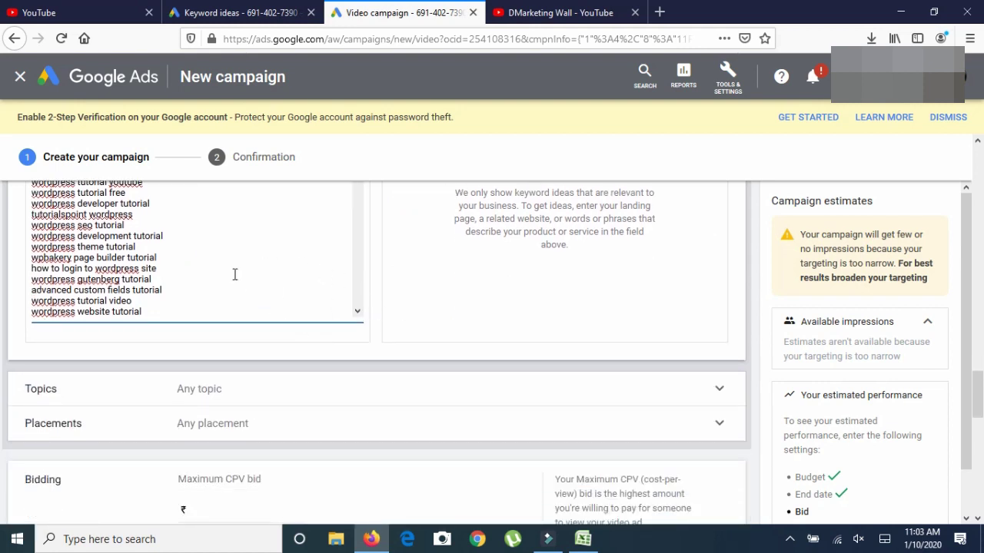
scroll(349, 301, down, 2)
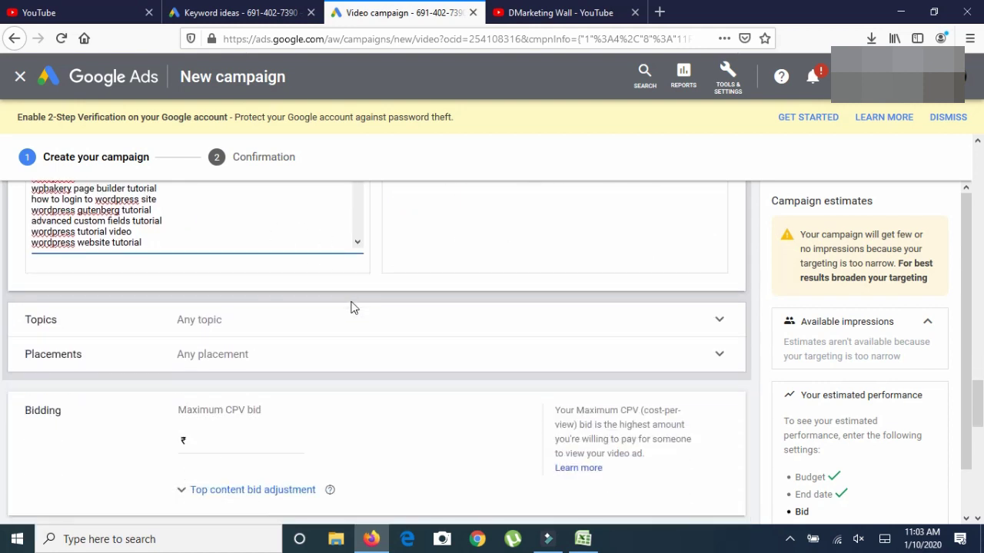
scroll(313, 418, down, 2)
click(238, 372)
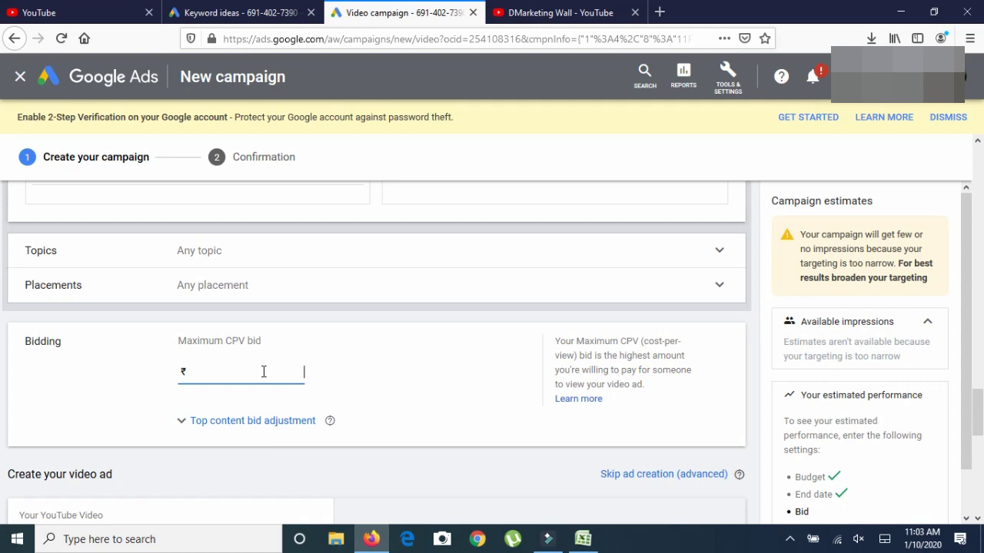
text(0.00)
text(3)
scroll(273, 378, down, 2)
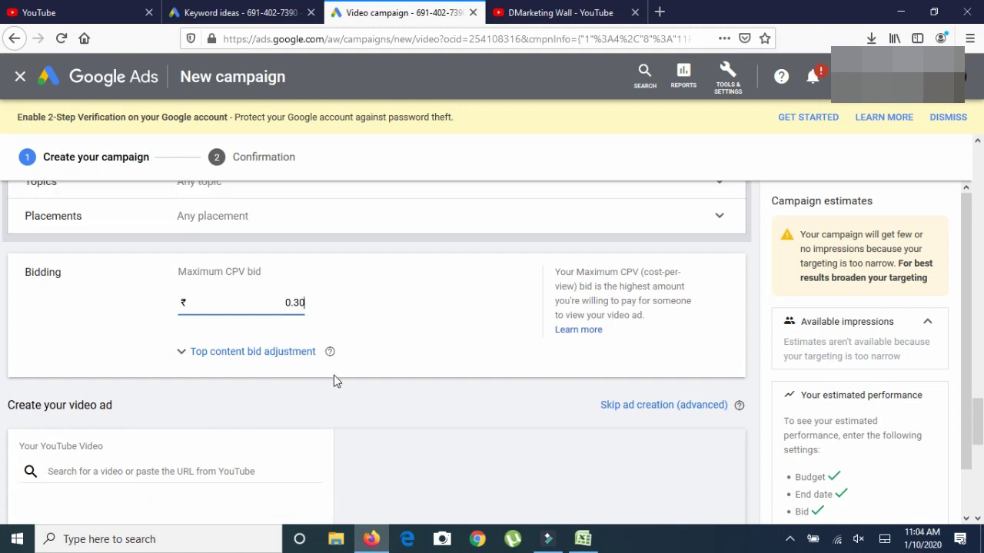
Try a Maximum CPV bid of ₹0.50, and restore it to ₹0.30.
double_click(297, 304)
click(294, 303)
click(366, 299)
click(294, 303)
drag(293, 303, 298, 303)
text(5)
click(296, 303)
click(314, 302)
drag(286, 302, 310, 303)
click(294, 304)
drag(290, 303, 308, 302)
drag(281, 303, 310, 301)
click(302, 303)
drag(292, 302, 297, 302)
text(3)
click(316, 306)
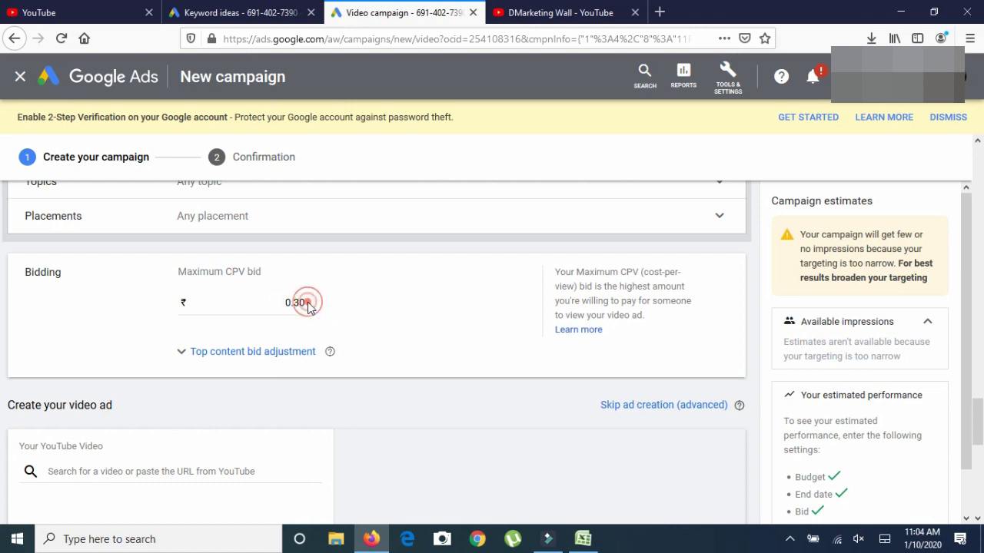
Copy the "How to login wordpress admin" video's URL from its YouTube edit page and add it as the video for the campaign's ad.
scroll(318, 307, down, 1)
scroll(318, 311, down, 2)
scroll(318, 310, down, 1)
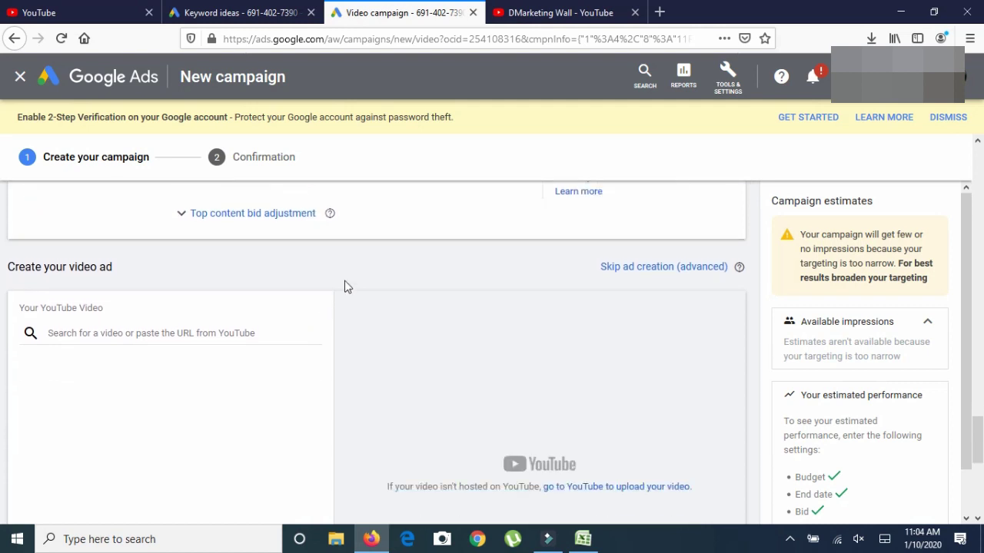
scroll(359, 312, up, 2)
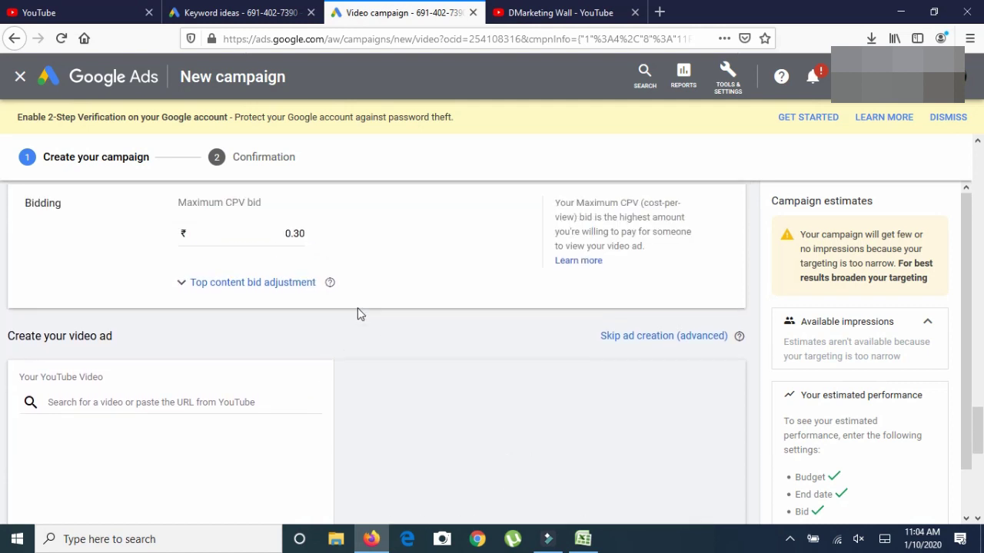
scroll(253, 330, down, 1)
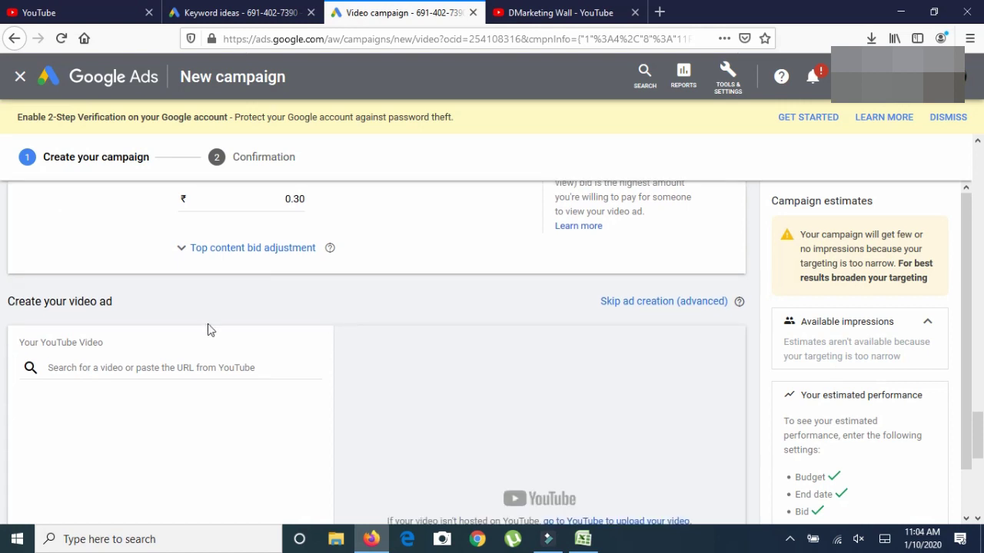
drag(10, 306, 121, 305)
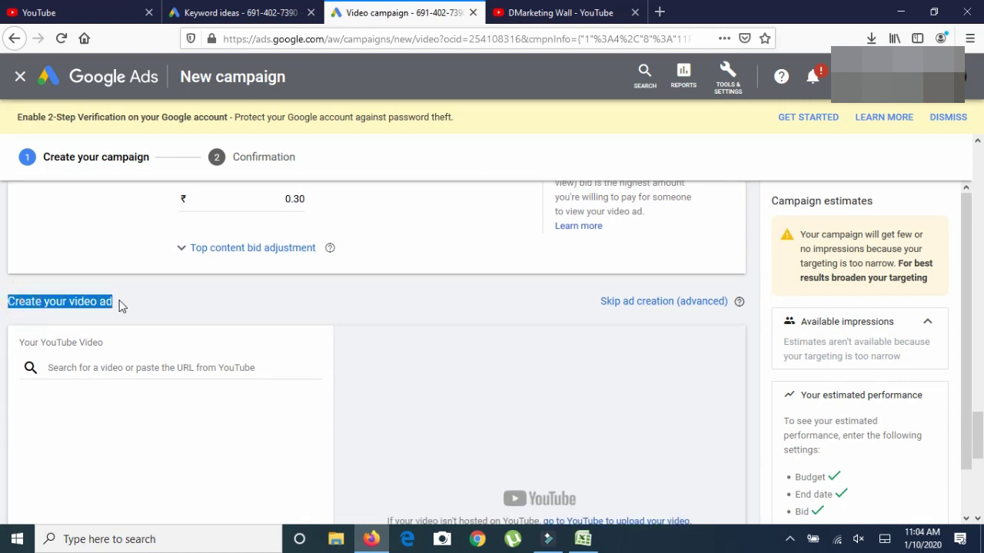
click(299, 305)
click(180, 366)
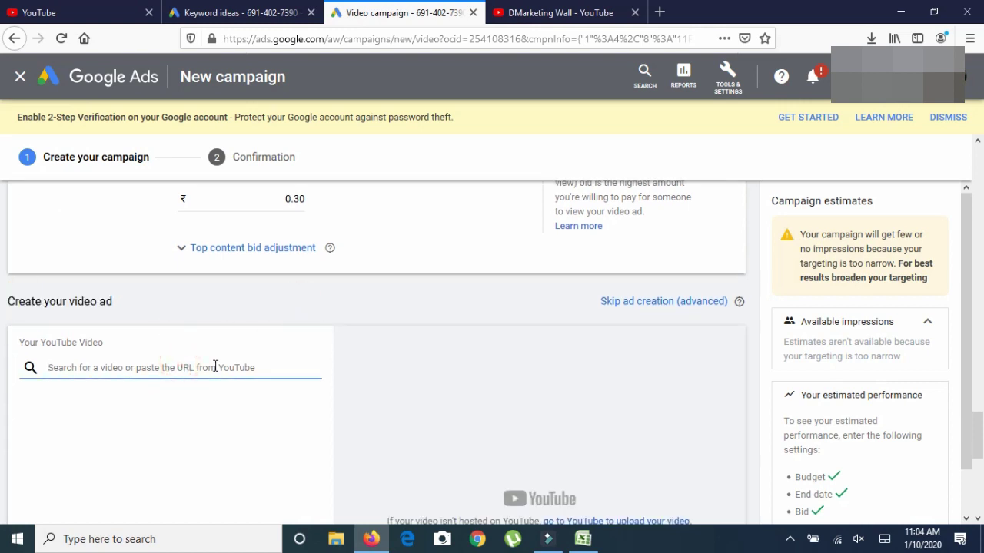
click(102, 15)
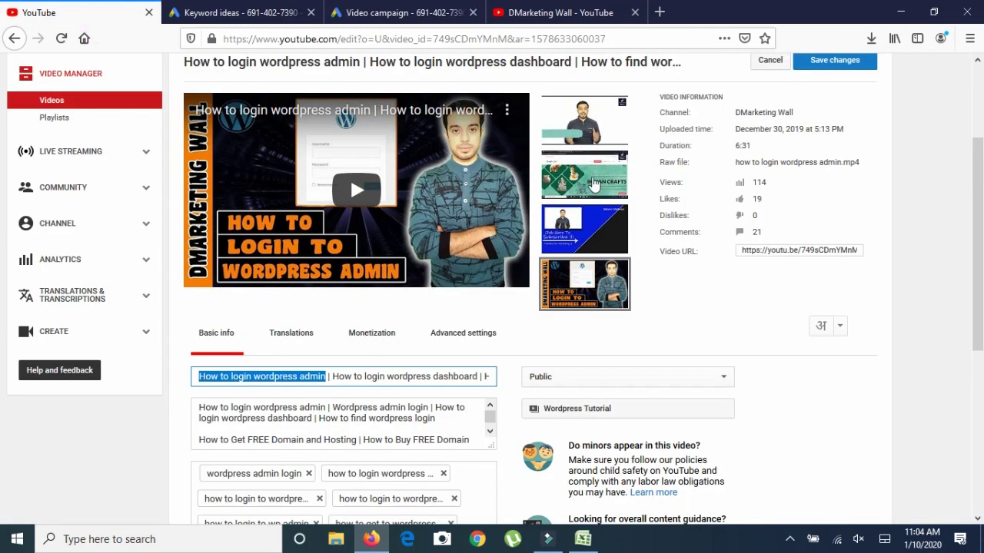
click(783, 251)
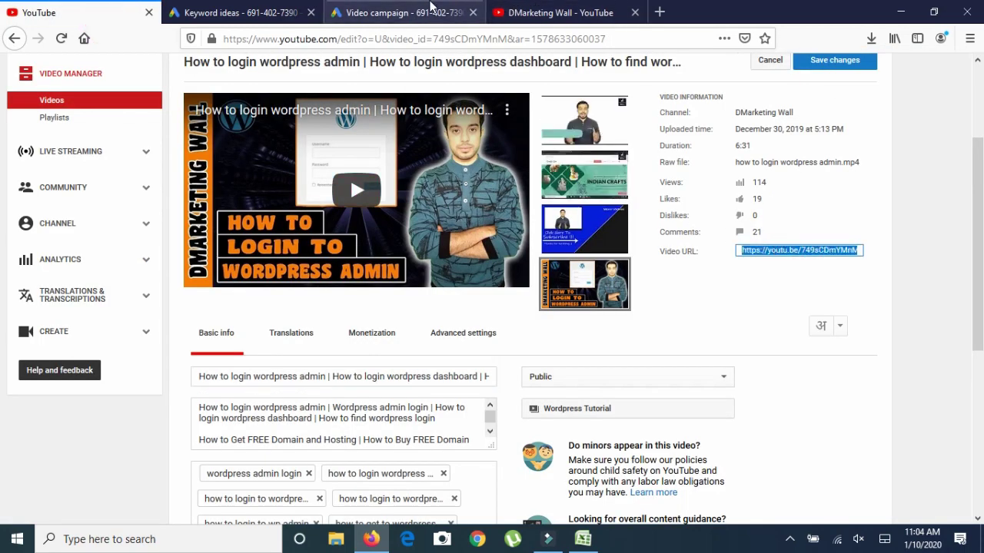
click(429, 20)
text(https://youtu.be/7dHcZXnYMnM)
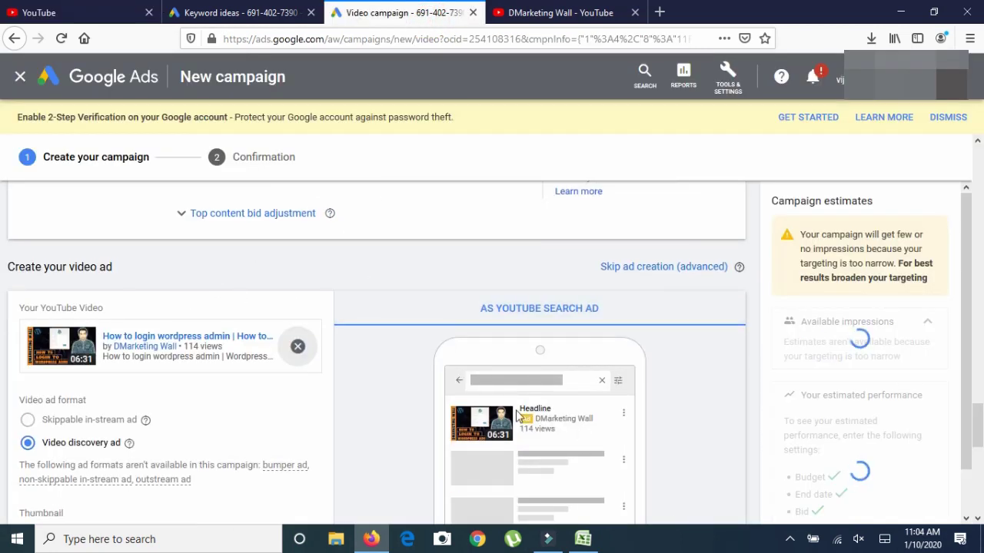
scroll(650, 369, down, 1)
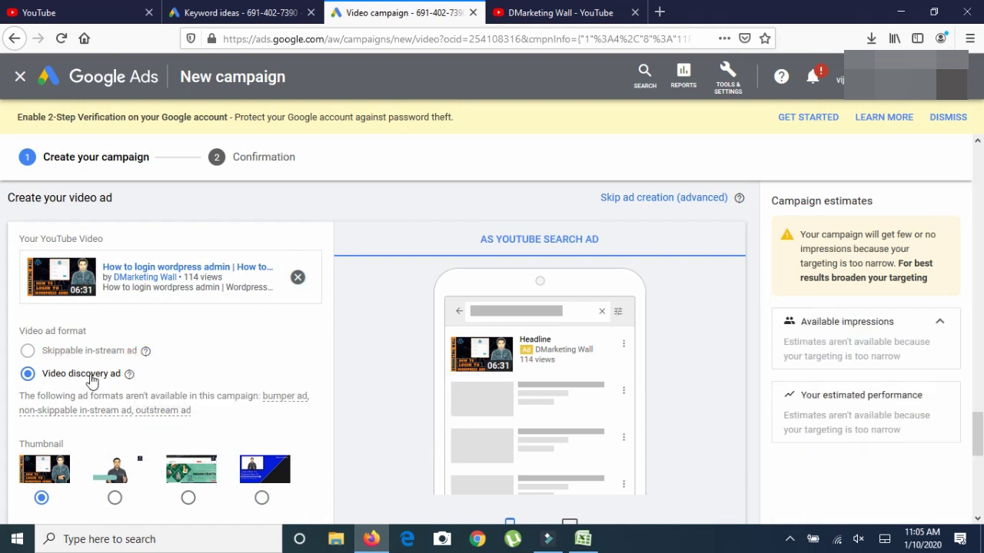
scroll(311, 354, down, 1)
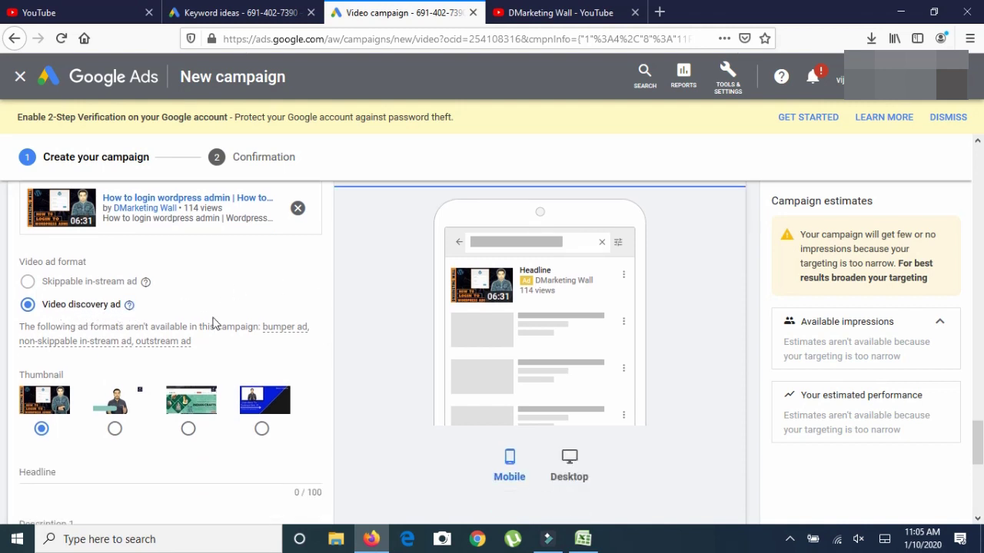
Copy "How to login wordpress admin" from the video's title on its YouTube edit page into the ad's Headline.
scroll(356, 321, down, 1)
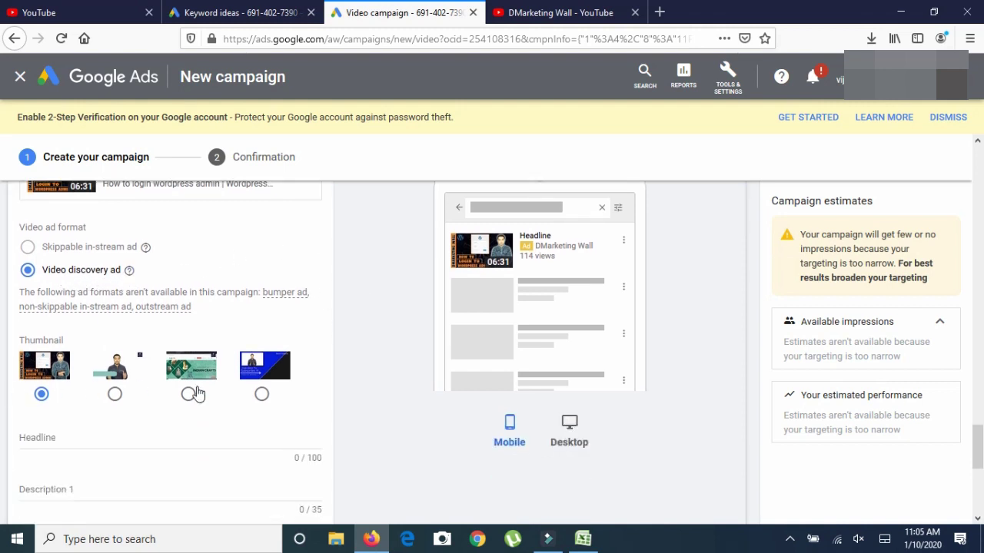
scroll(82, 382, down, 1)
click(70, 369)
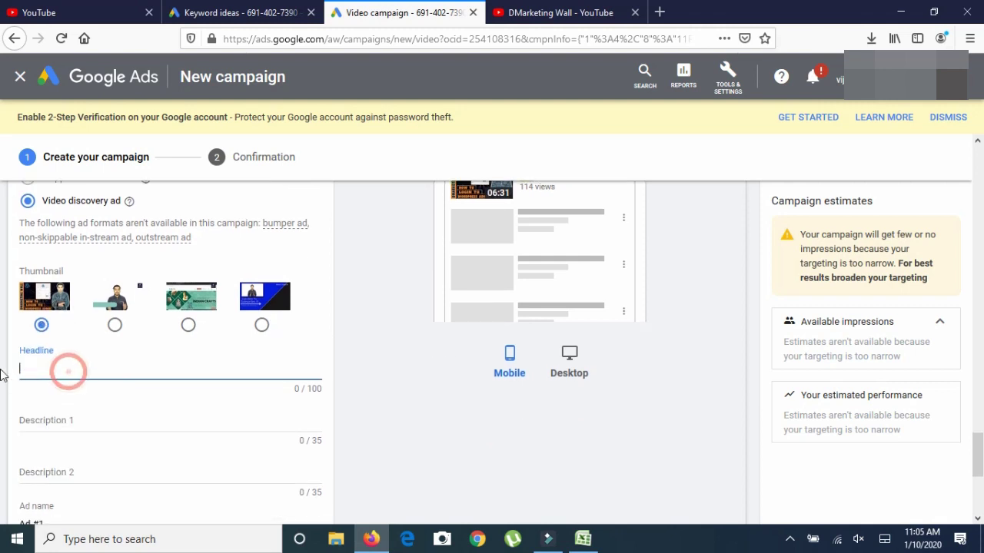
click(68, 11)
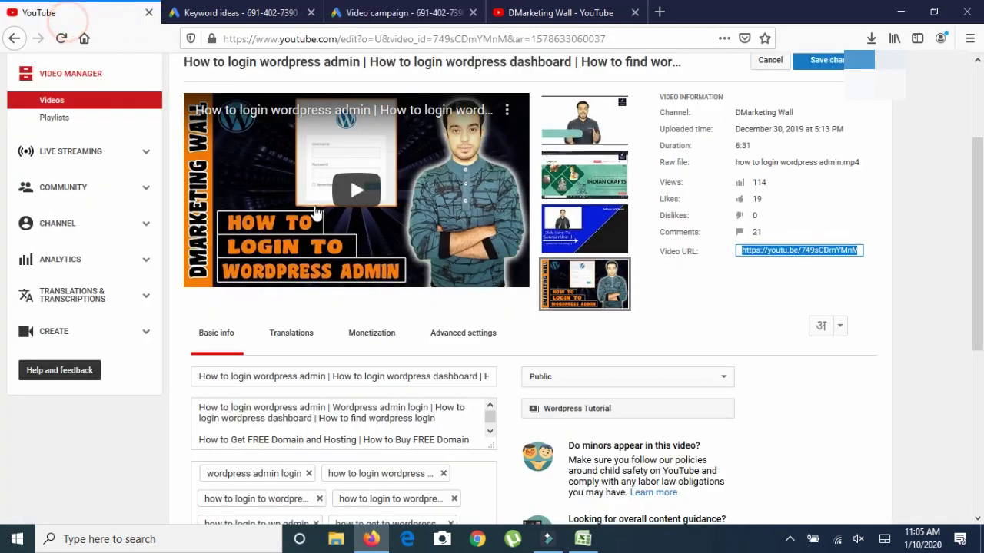
click(324, 376)
drag(198, 376, 329, 376)
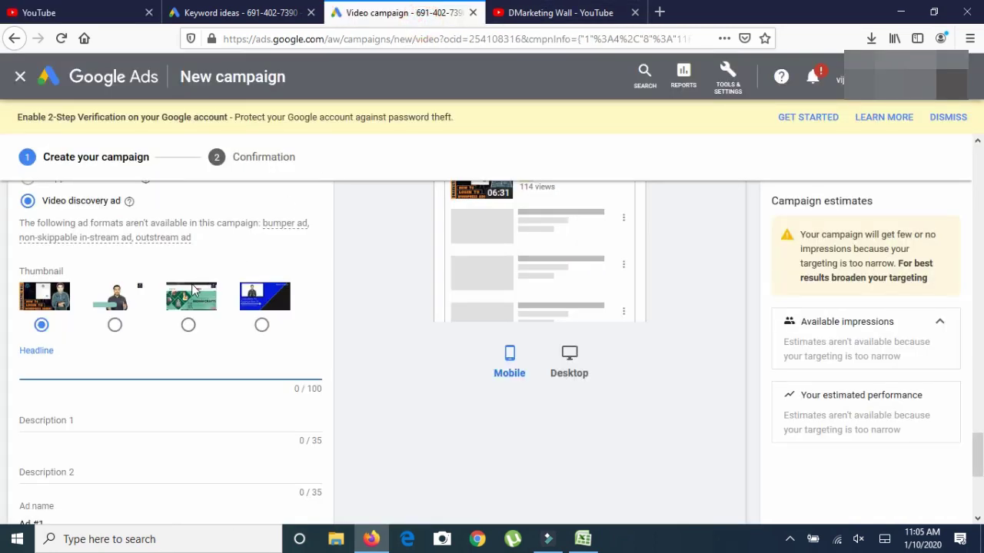
key(ctrl+v)
scroll(192, 360, down, 1)
drag(23, 333, 153, 333)
click(159, 333)
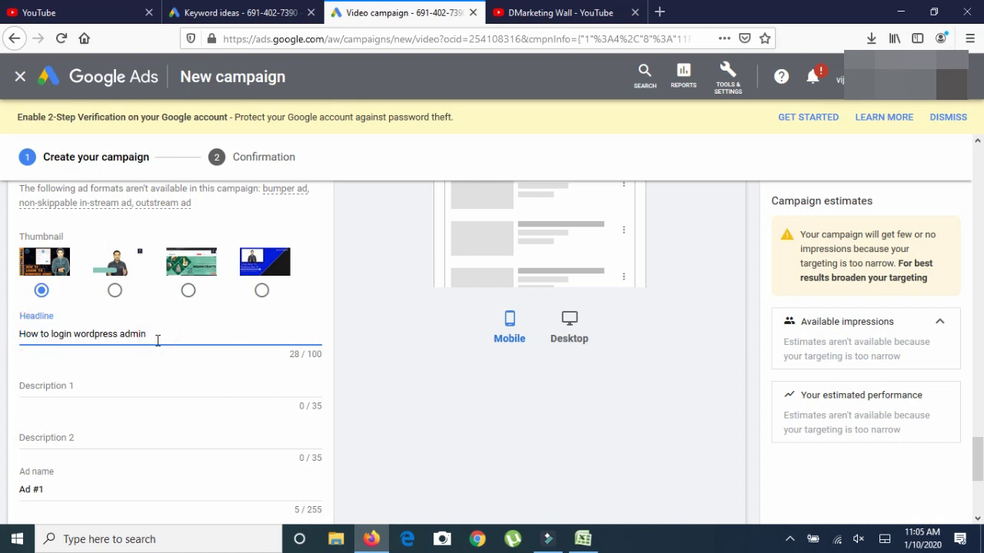
Enter "Learn Wordpress In Hindi" as Description 1 and "Wordpress Tutorial for Beginners" as Description 2 of the ad.
click(114, 390)
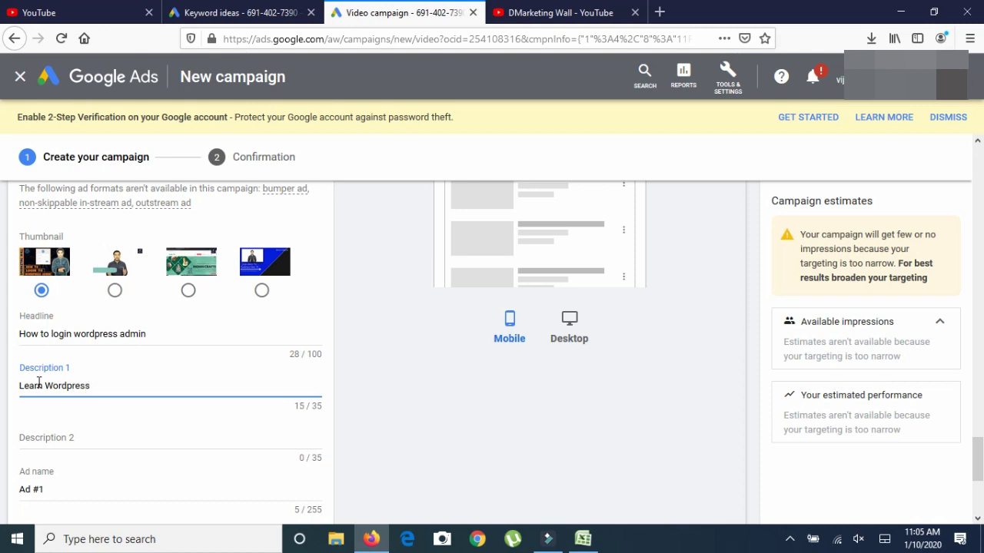
click(57, 438)
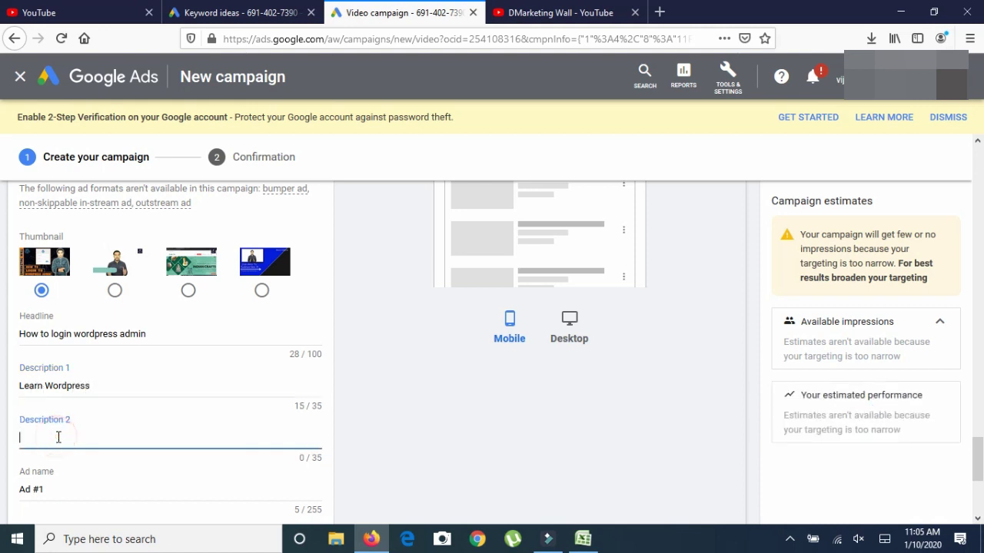
drag(100, 383, 23, 384)
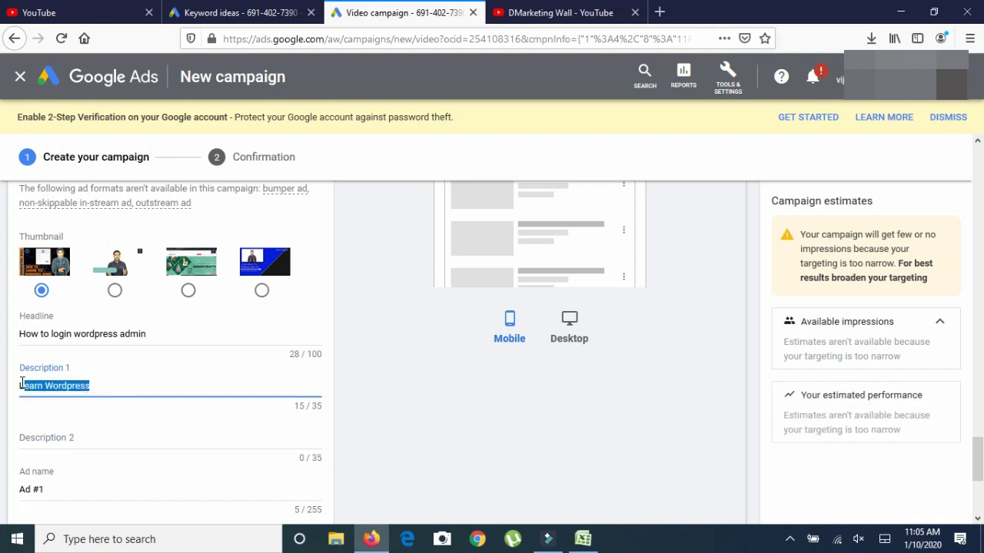
click(105, 389)
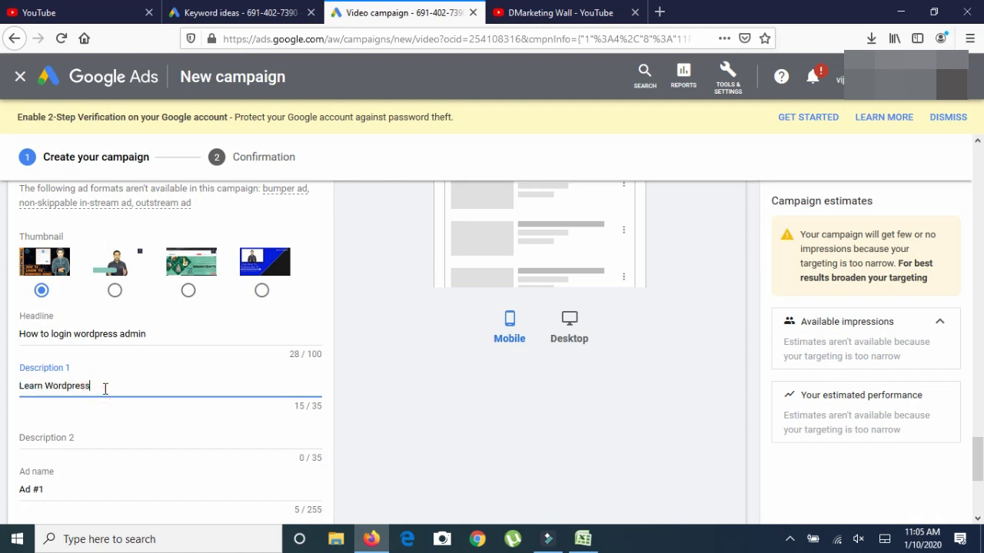
text(In Hindi)
click(53, 432)
text(Wordpress Tutorial)
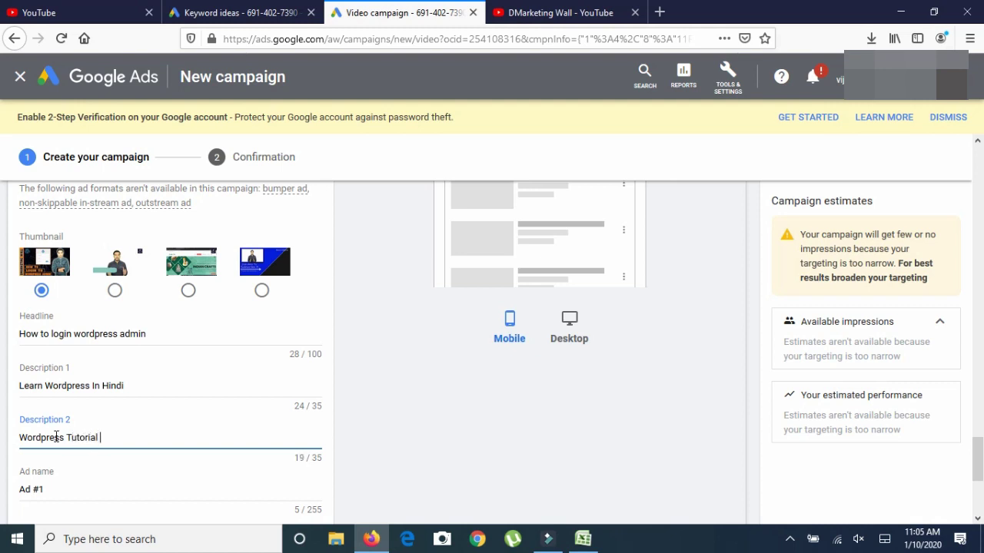
text(for Beginners)
Rename the ad as "wordpress".
scroll(115, 437, down, 1)
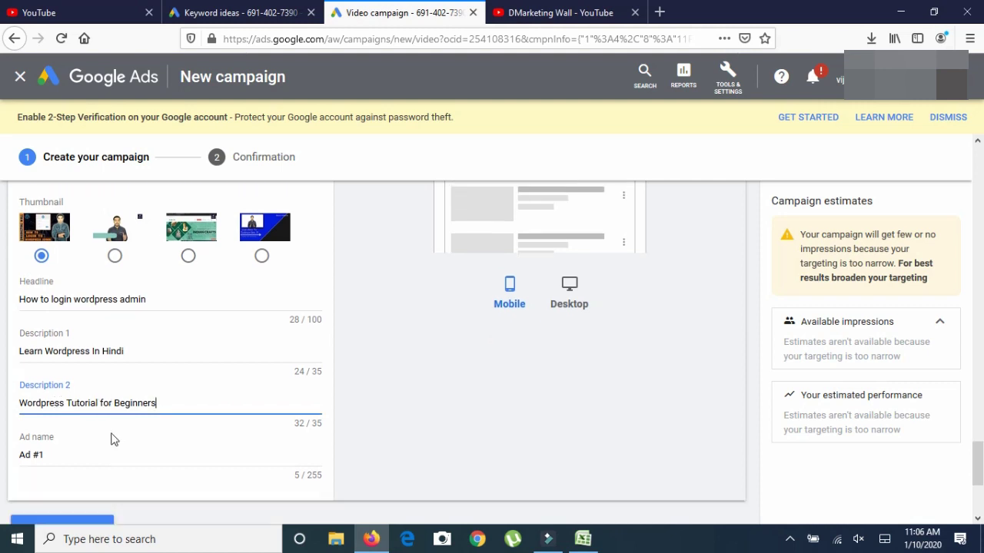
drag(57, 454, 15, 459)
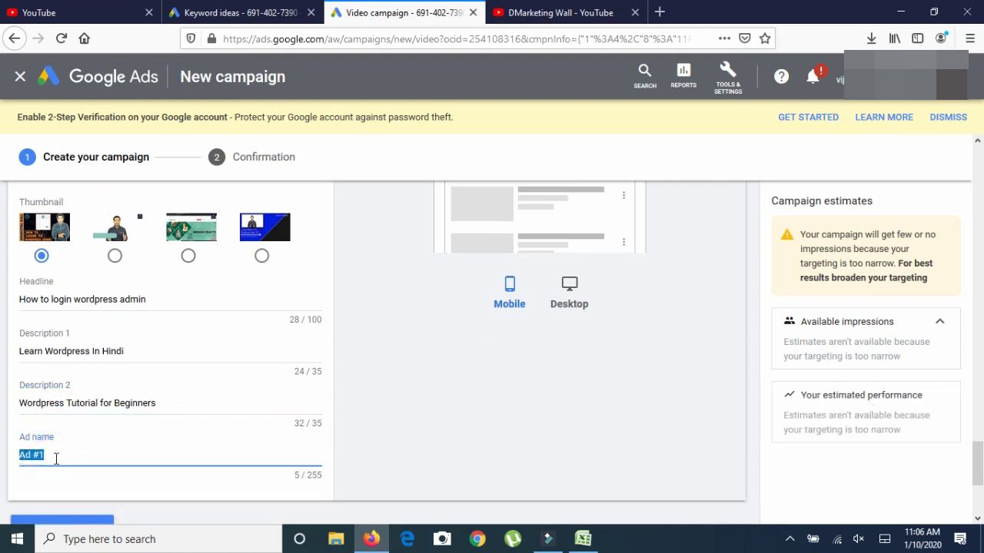
text(wordpress)
click(415, 453)
click(73, 455)
drag(73, 455, 3, 465)
click(407, 373)
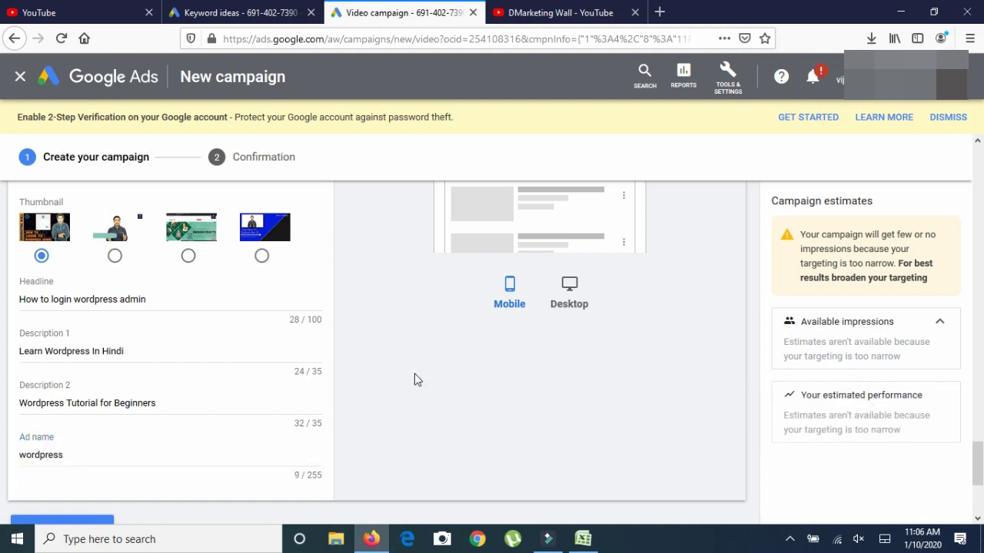
drag(66, 454, 12, 450)
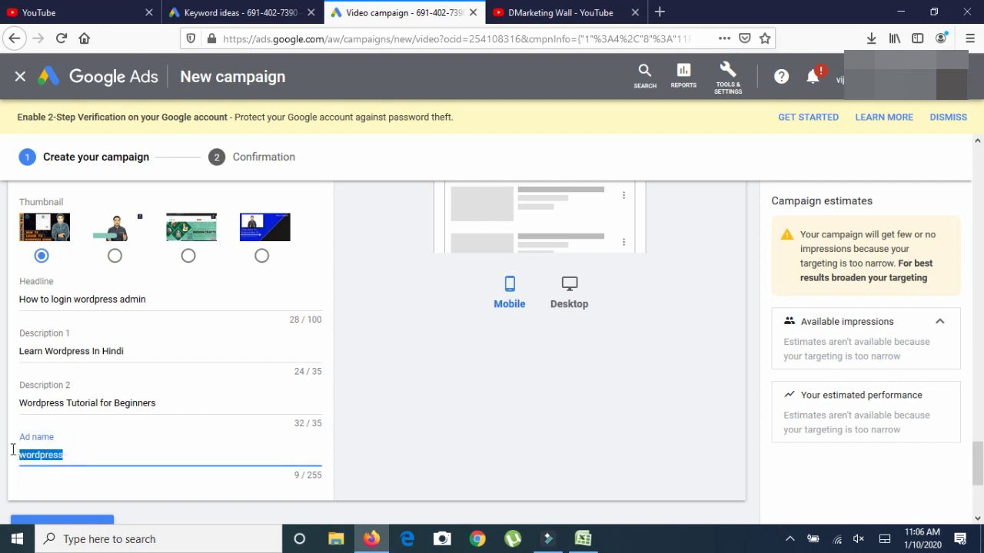
click(69, 456)
double_click(72, 456)
click(392, 365)
Try to create the campaign with the current ad text.
scroll(406, 421, down, 2)
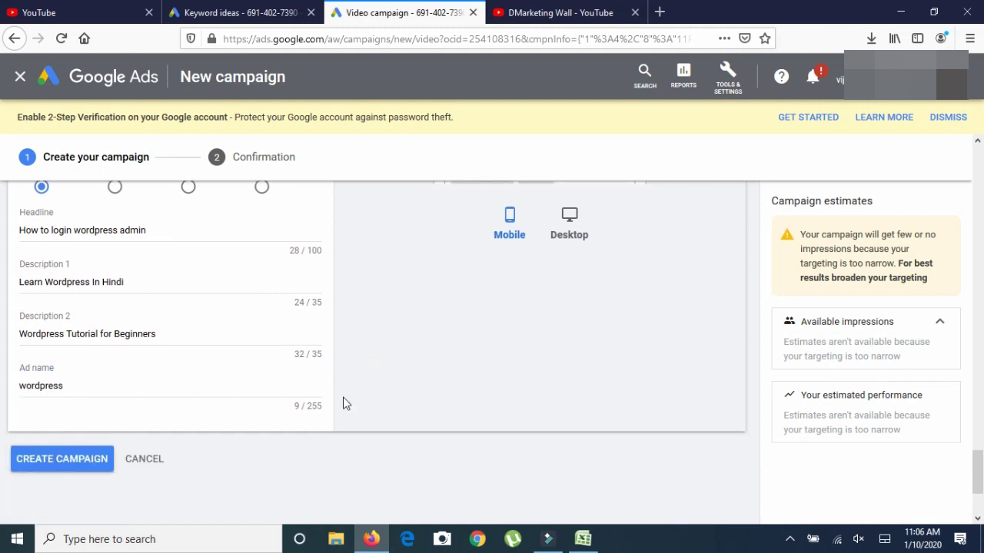
click(56, 461)
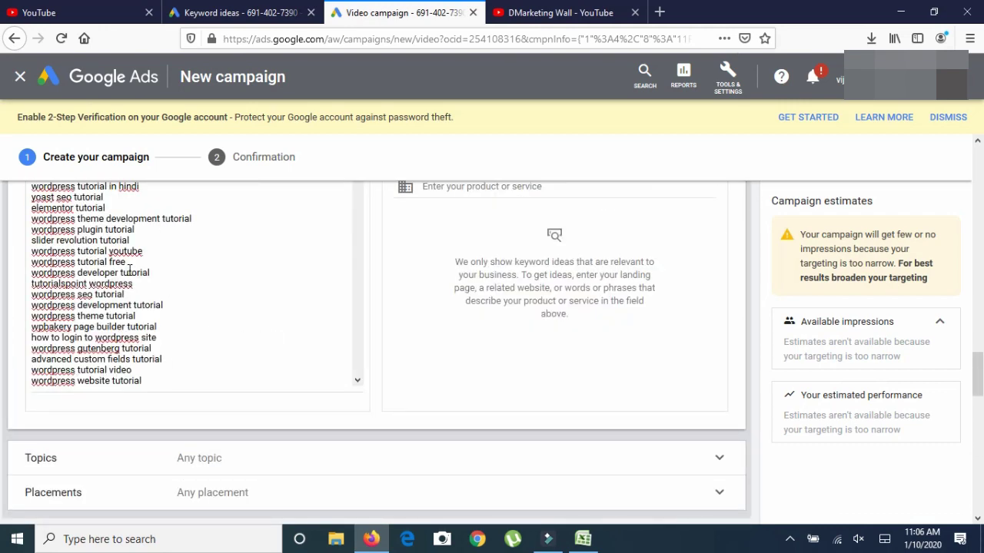
scroll(173, 309, down, 3)
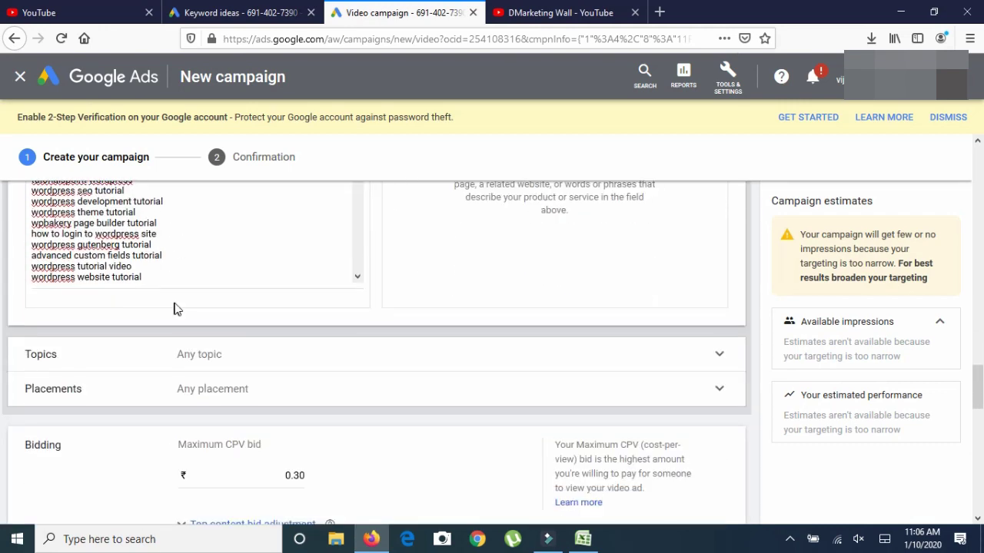
scroll(174, 308, down, 10)
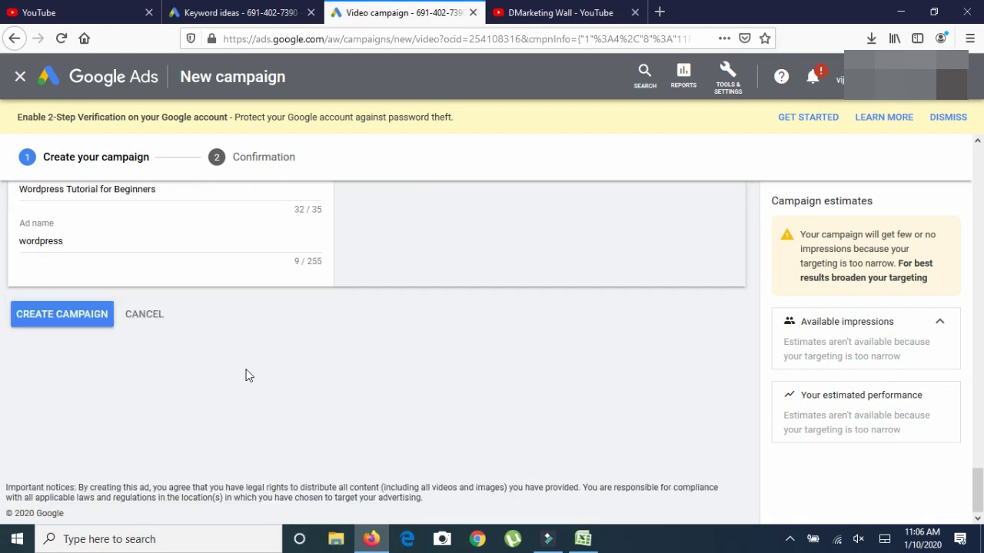
scroll(520, 366, up, 1)
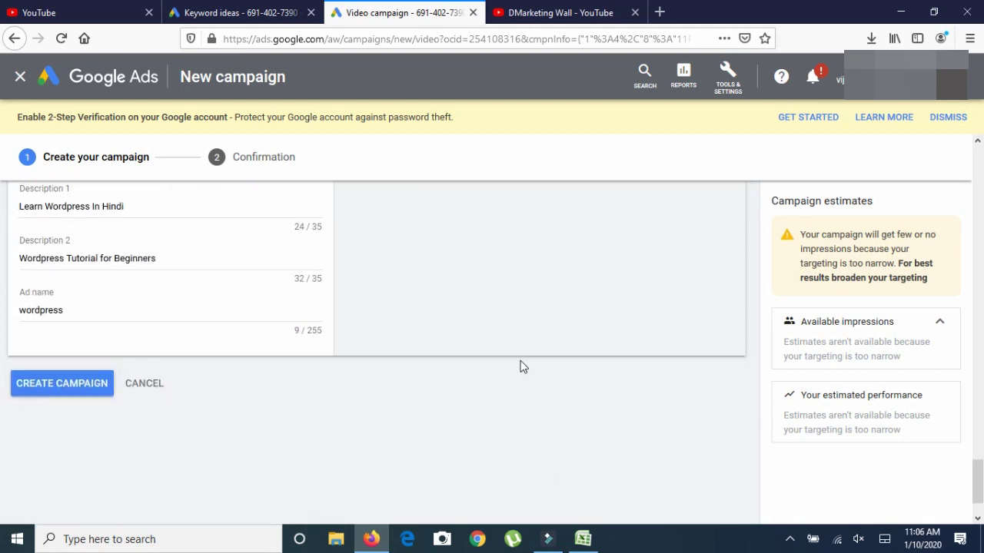
click(77, 390)
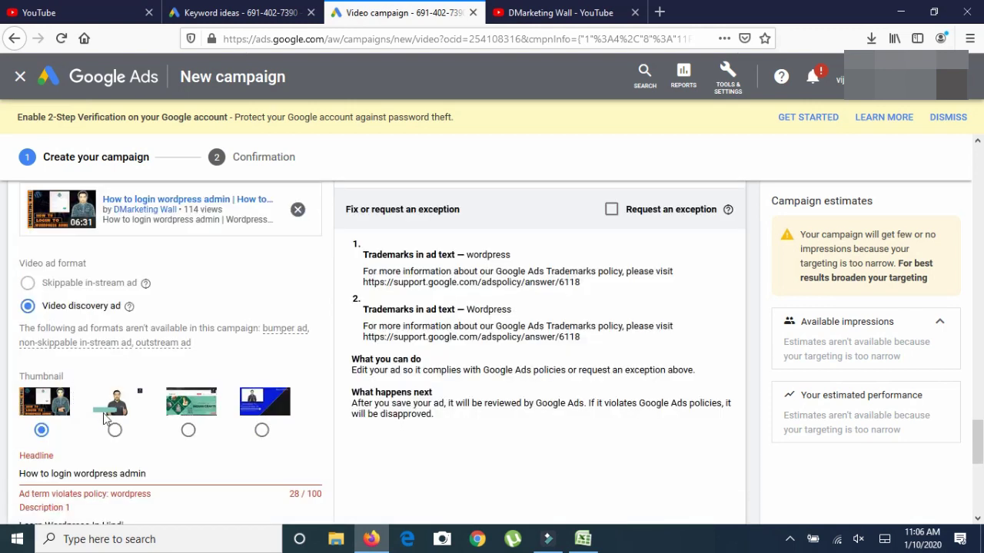
Replace "wordpress" with "website" in the ad's Headline so it reads "How to login website admin".
scroll(91, 408, down, 1)
scroll(162, 415, down, 1)
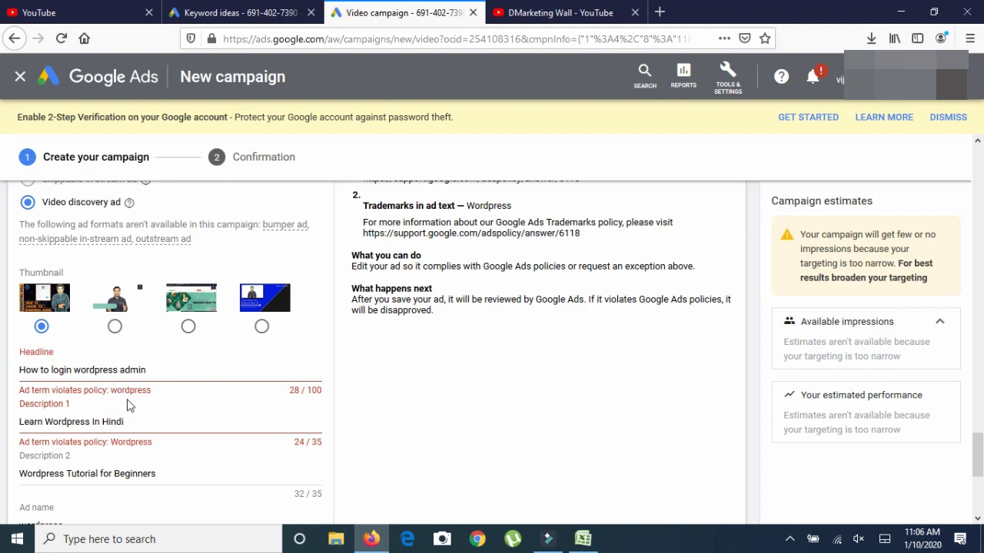
scroll(164, 402, down, 1)
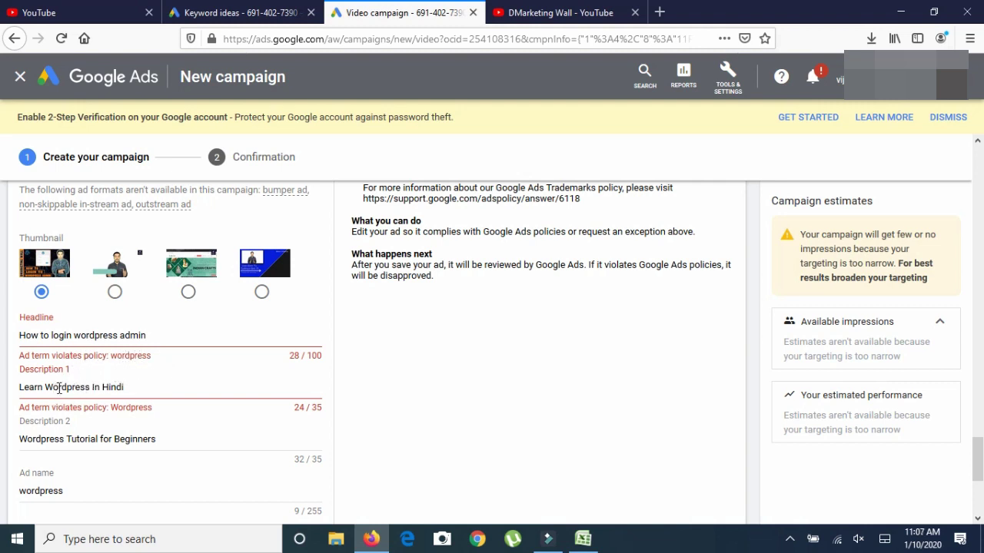
scroll(153, 408, down, 1)
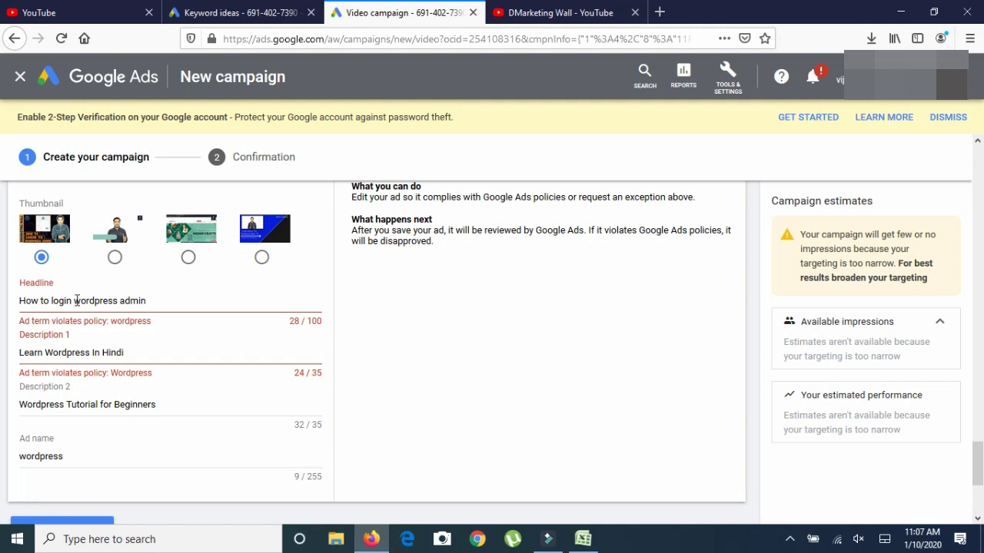
drag(77, 302, 118, 302)
key(BackSpace)
text(website)
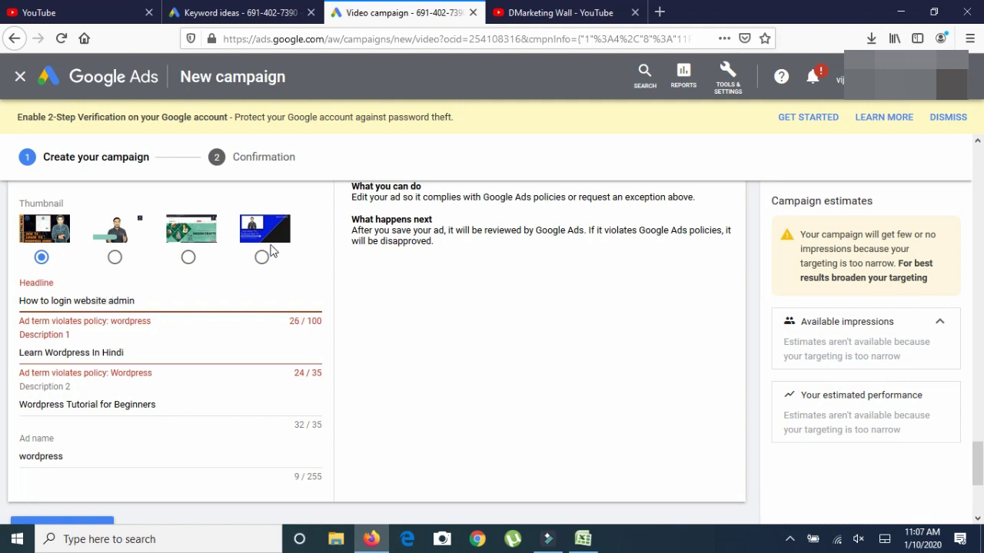
Change Description 1 to "Learn to create your website" and Description 2 to "Web Design Tutorial for Beginners".
drag(46, 352, 137, 354)
text(to create your website)
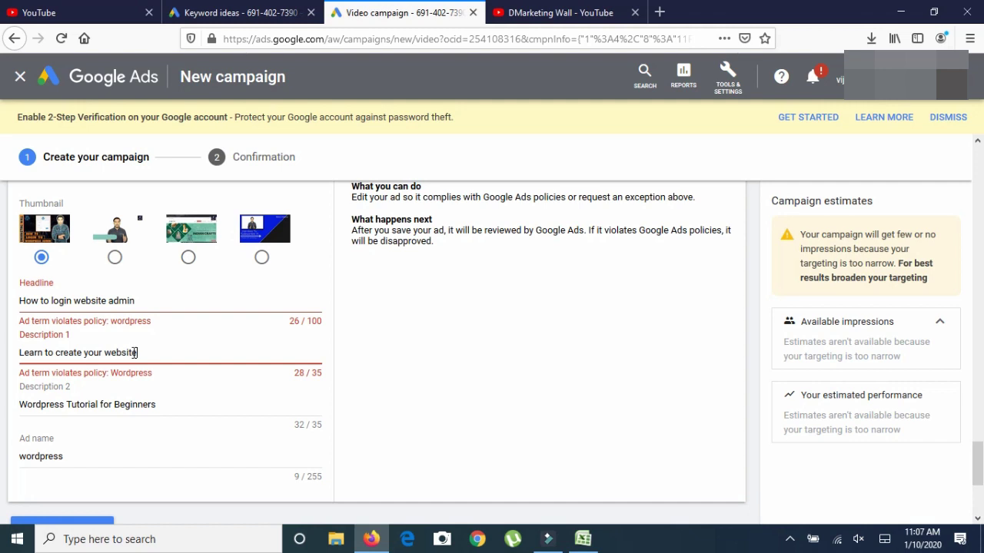
double_click(66, 404)
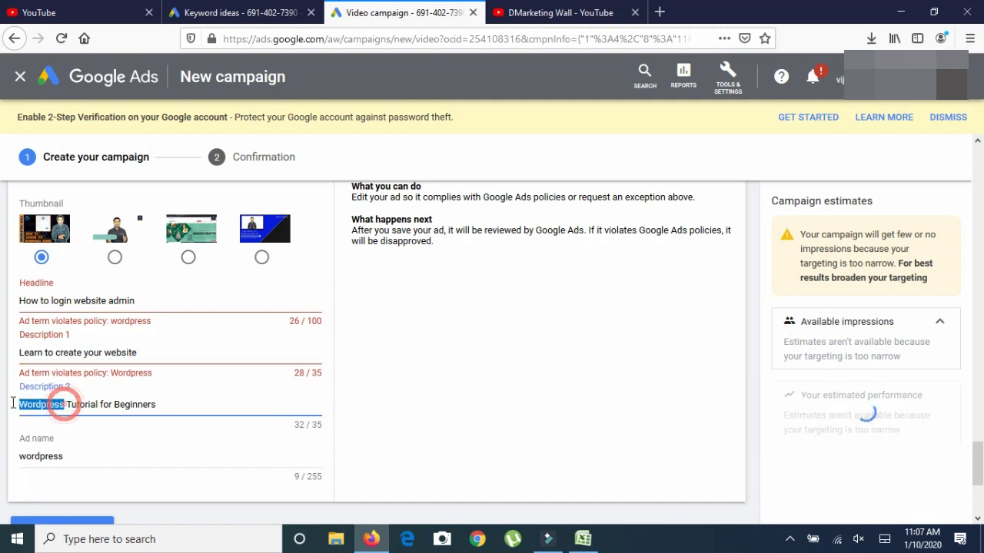
text(Web Design)
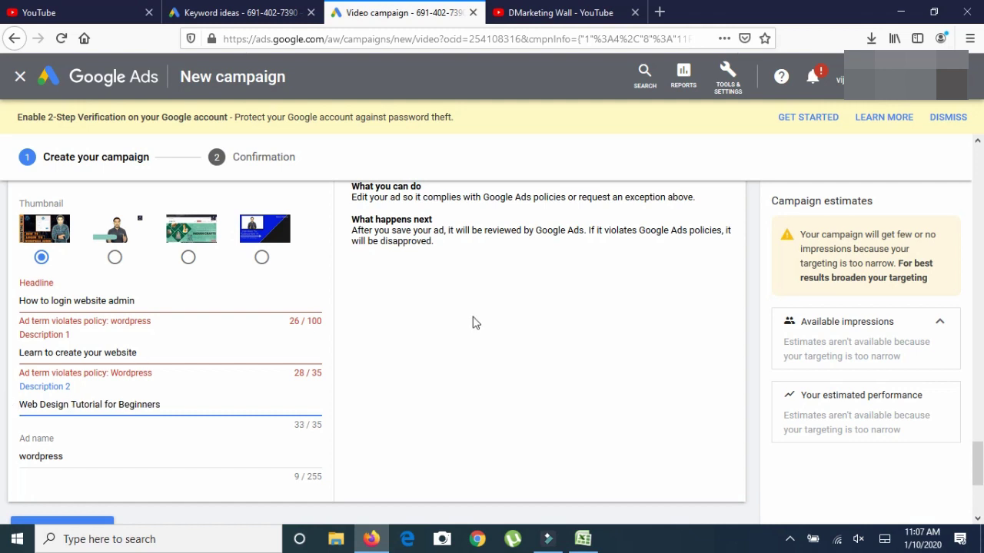
click(450, 363)
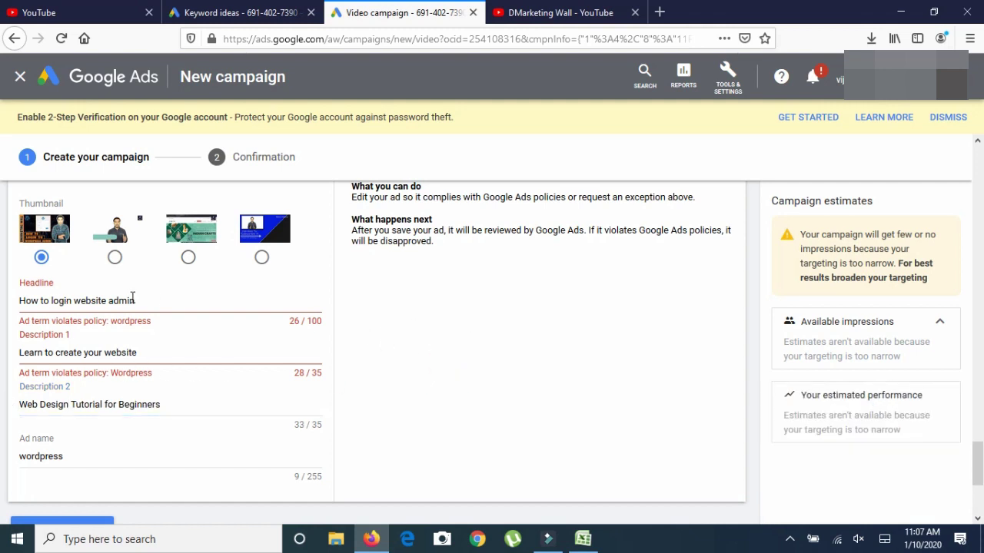
Create the campaign with the revised ad text and continue from the confirmation to the campaign's page.
scroll(638, 334, down, 2)
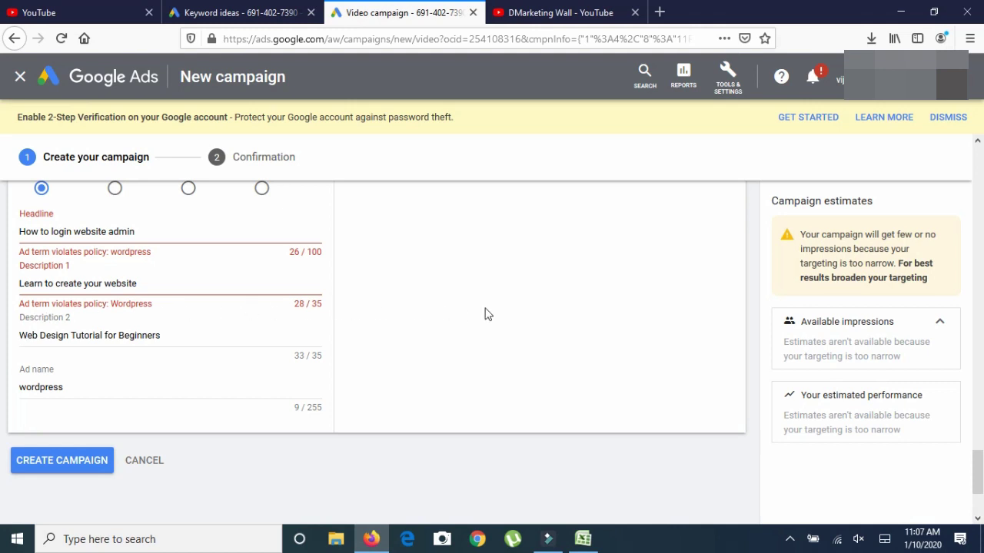
click(46, 461)
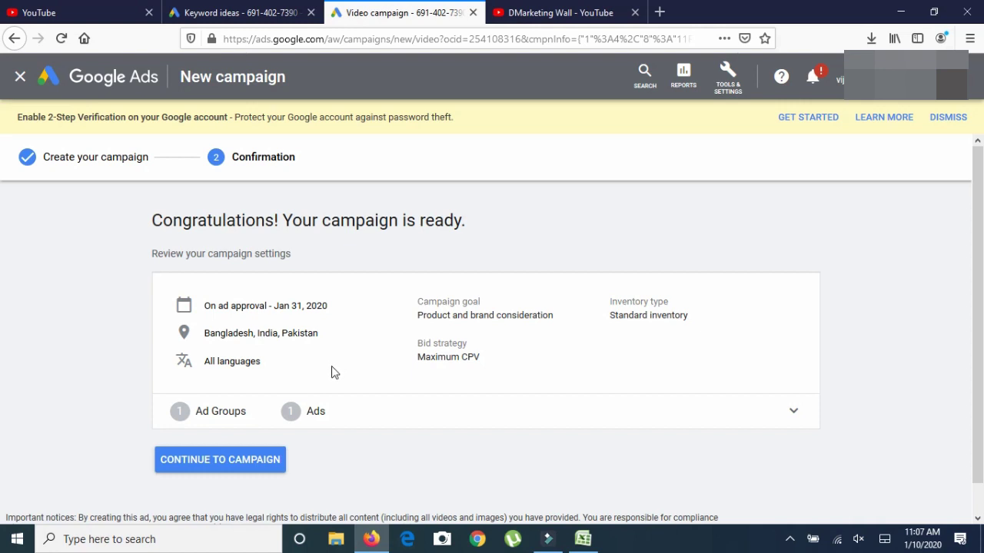
scroll(336, 373, down, 1)
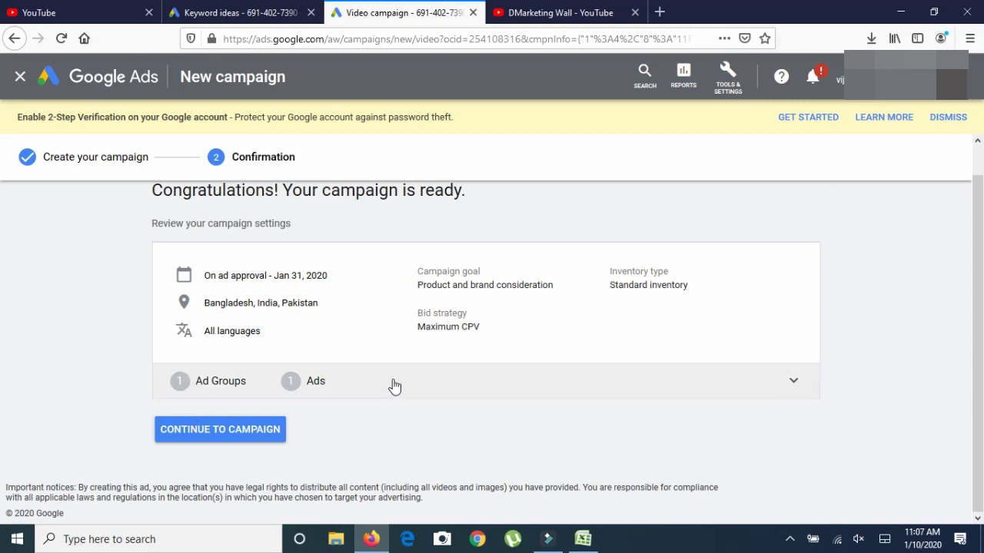
click(222, 431)
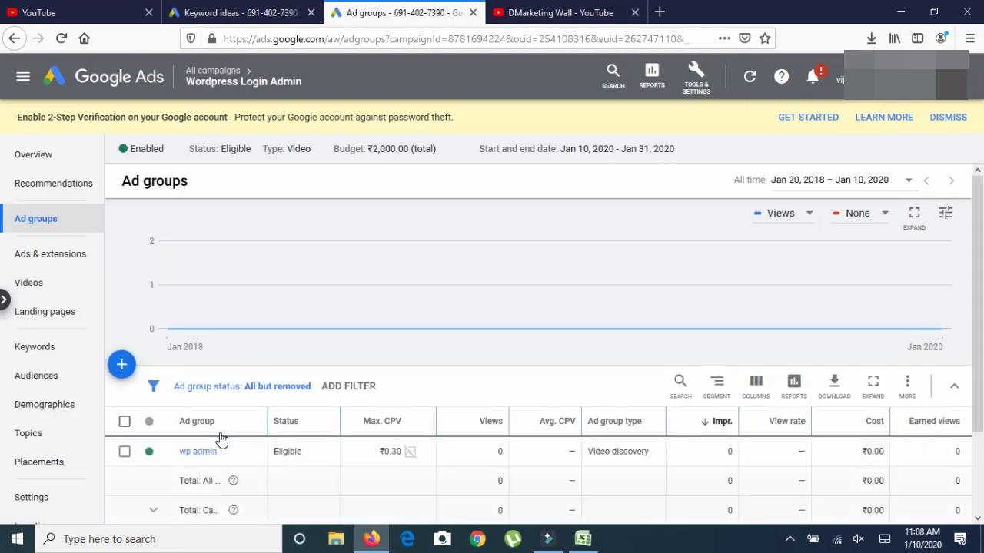
Open the list of all campaigns and locate the Wordpress Login Admin campaign.
scroll(466, 374, down, 2)
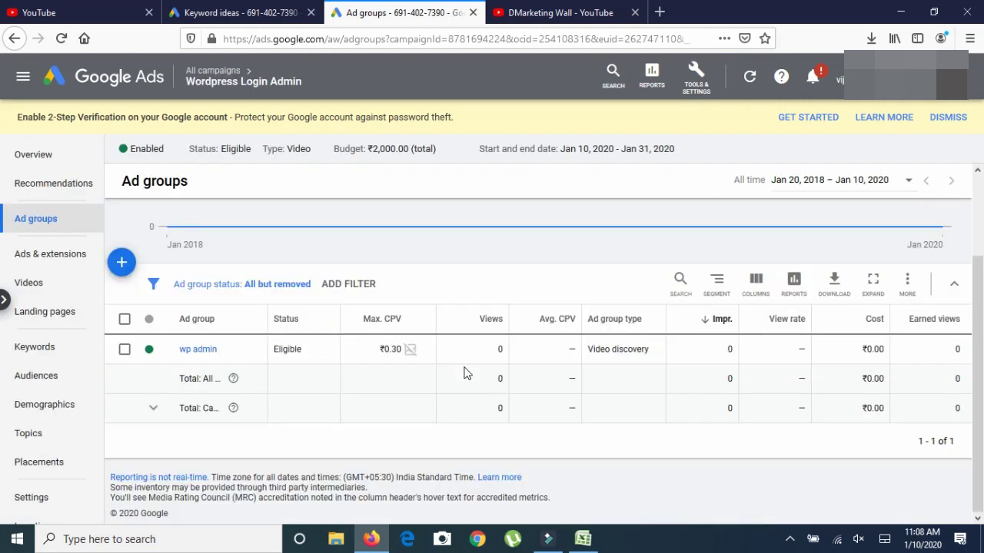
click(124, 81)
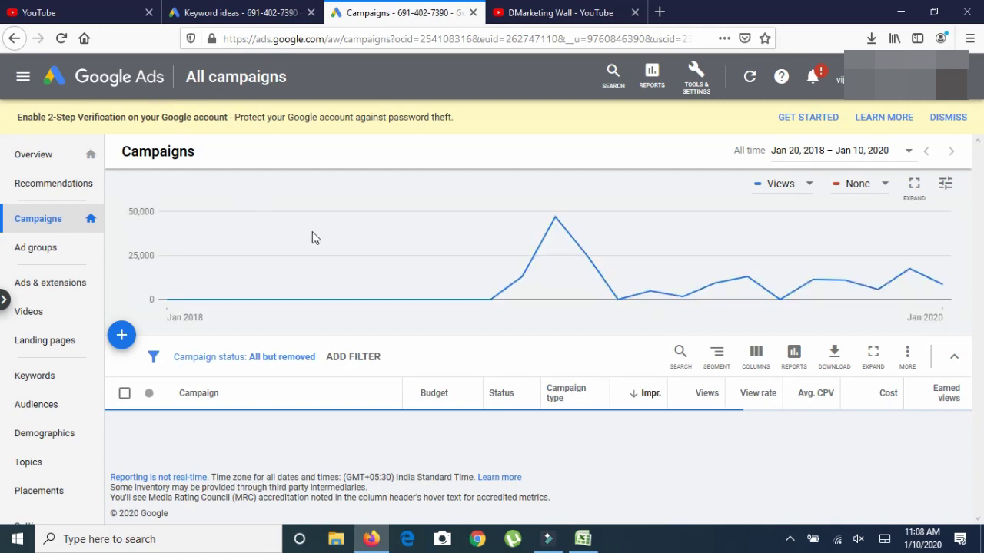
scroll(376, 242, down, 10)
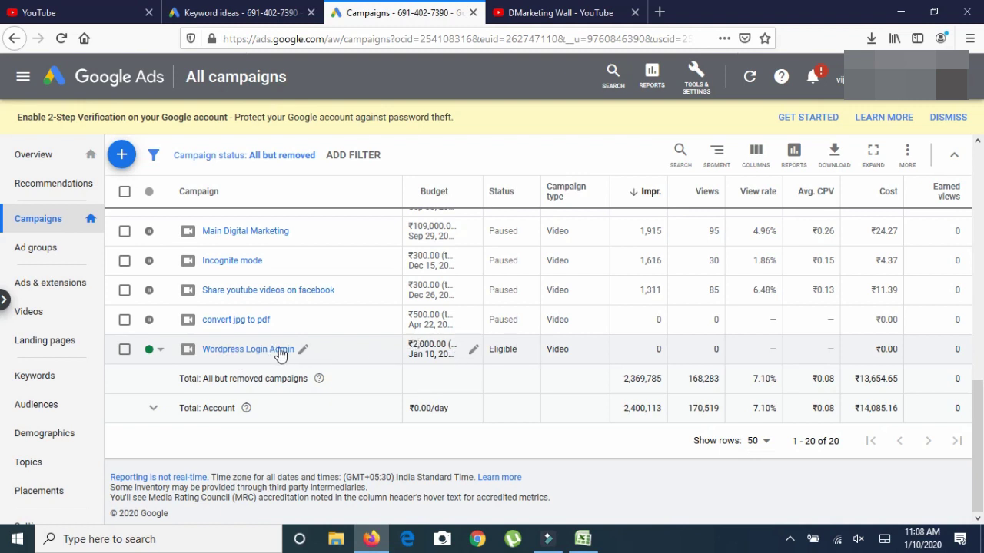
Open the Wordpress Login Admin campaign and view its ad groups.
click(243, 355)
scroll(323, 336, down, 2)
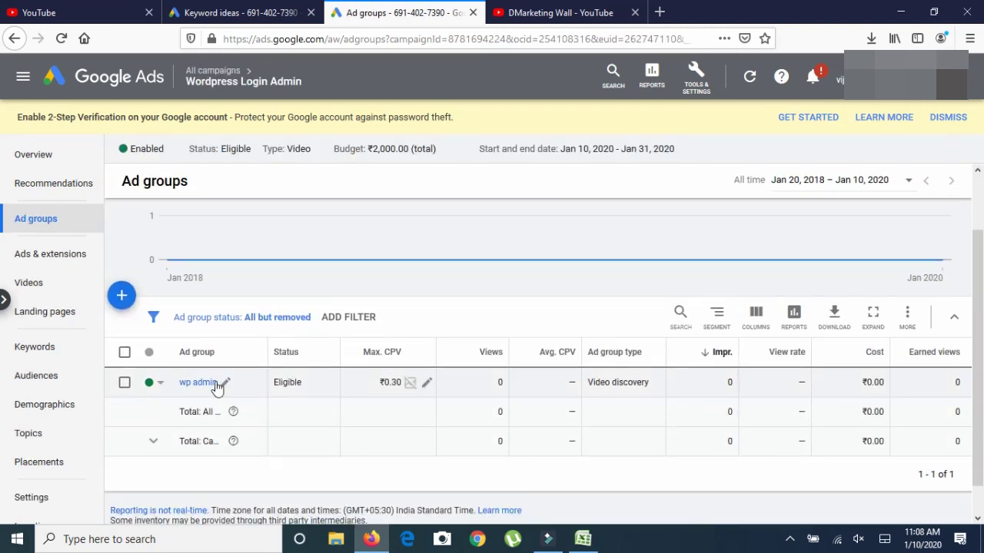
Enter a Max. CPV of ₹0.250 for the wp admin ad group and discard the edit.
click(428, 384)
click(373, 407)
drag(374, 407, 377, 407)
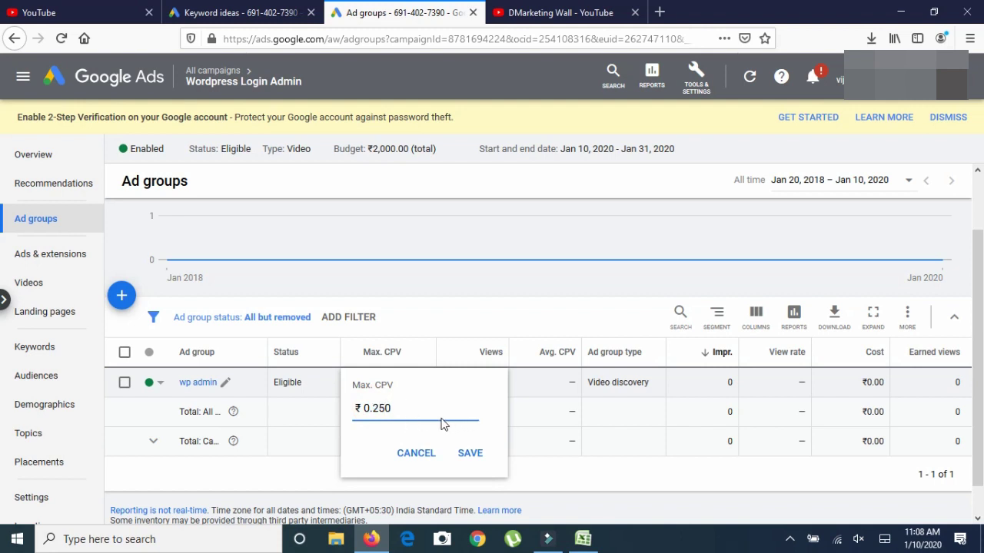
click(415, 462)
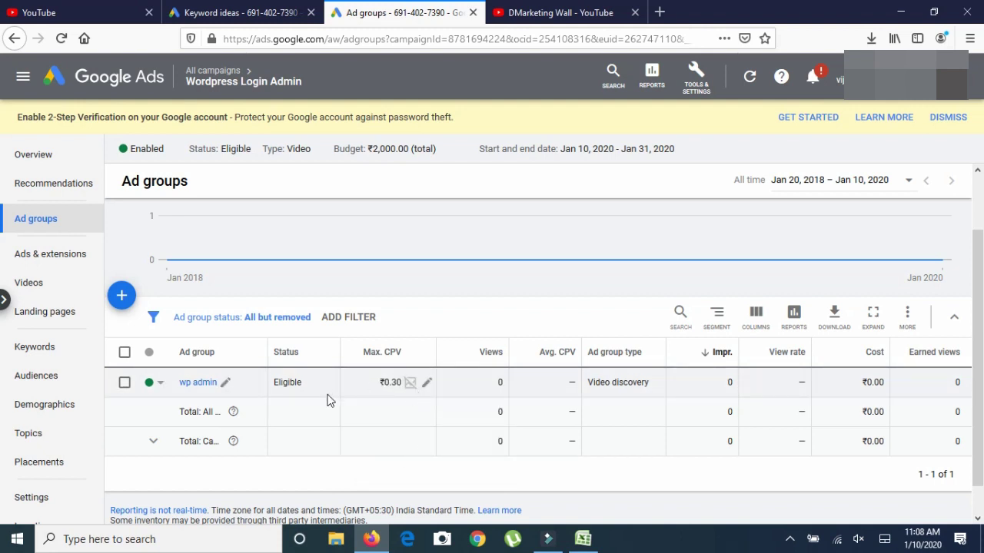
Open the wp admin ad group and check the status of its video ad.
click(197, 389)
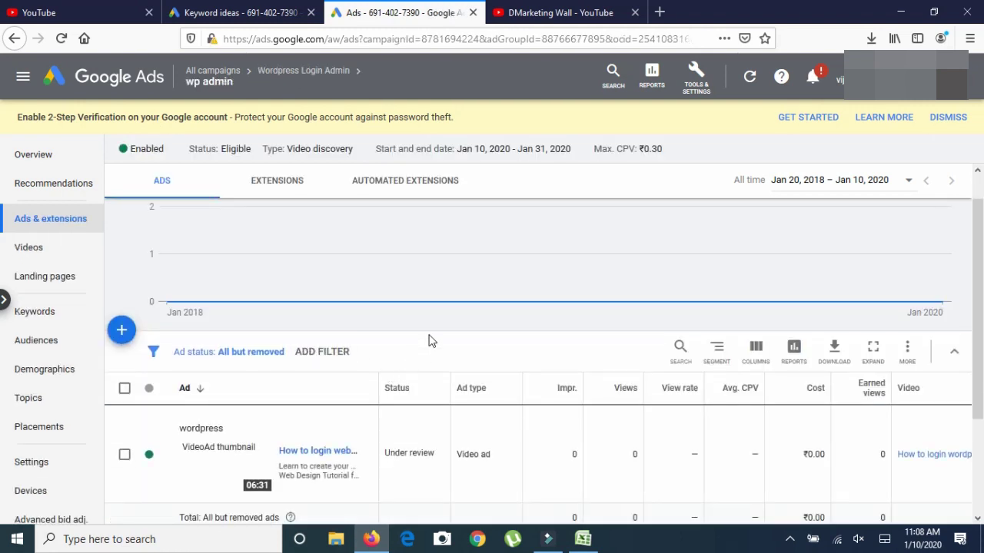
scroll(461, 327, down, 3)
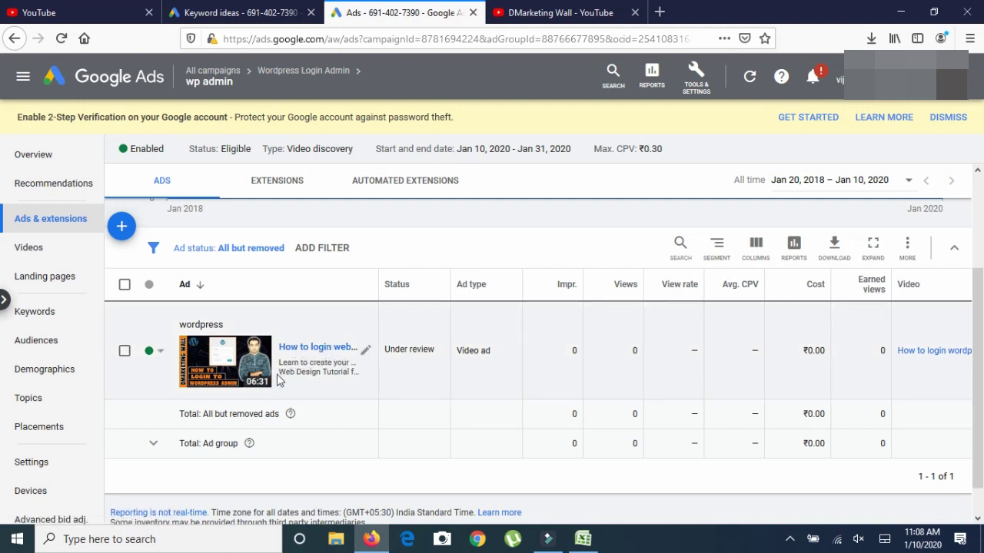
drag(387, 351, 434, 351)
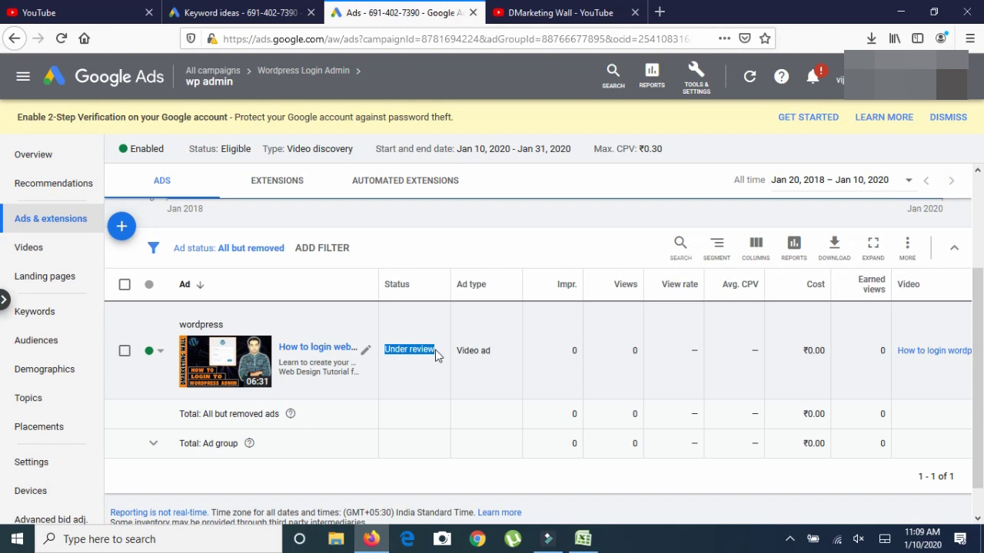
Look through the DMarketing Wall channel's videos on YouTube and return to the ad in Google Ads.
click(554, 12)
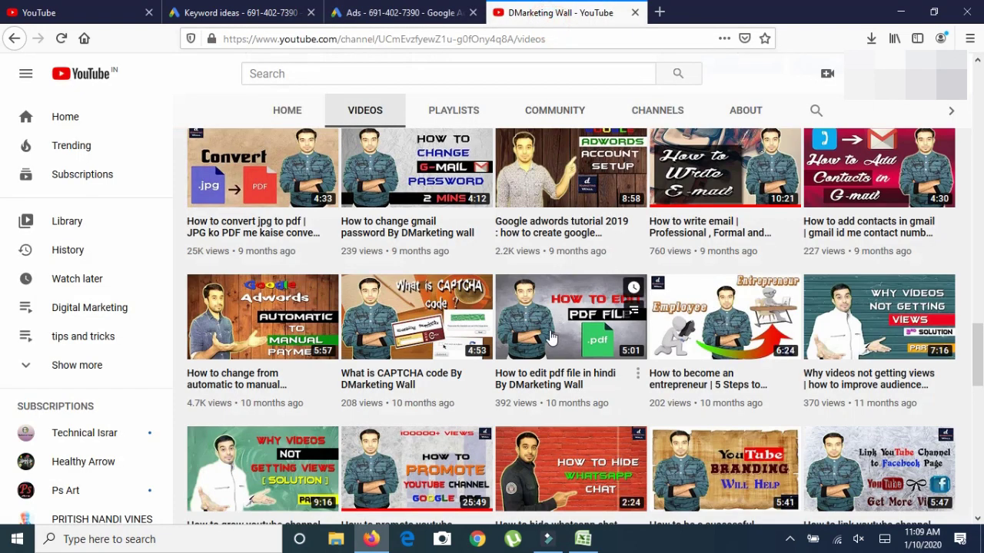
scroll(701, 264, up, 3)
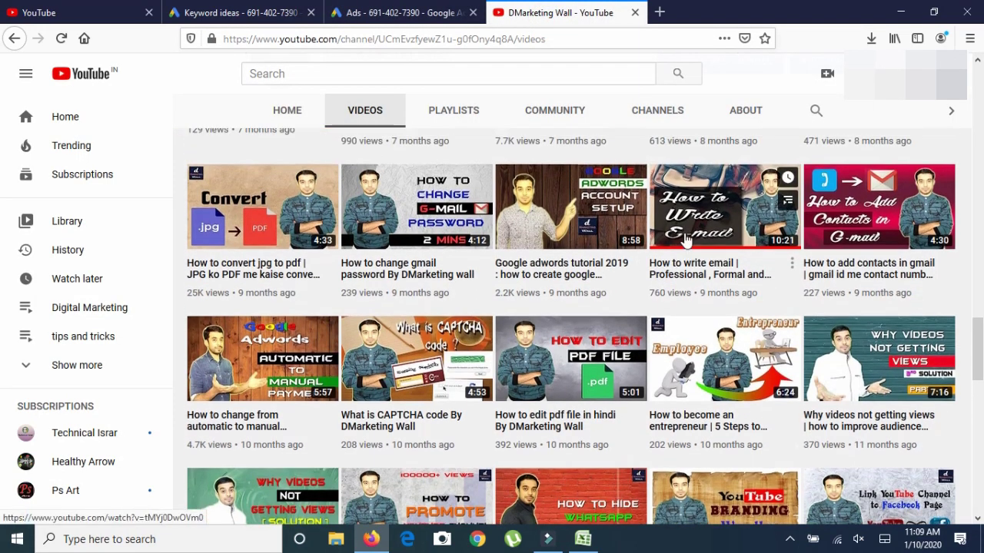
scroll(702, 264, up, 2)
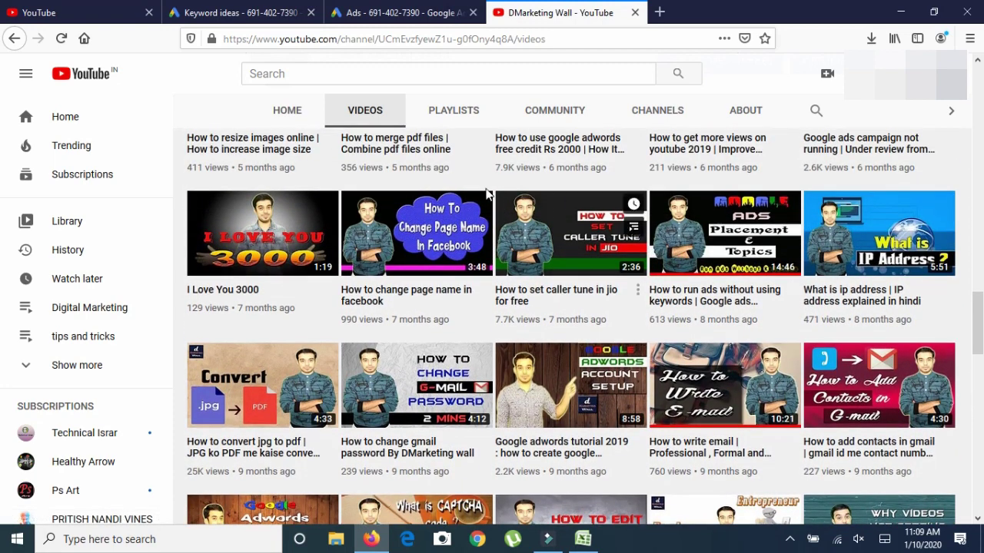
click(400, 13)
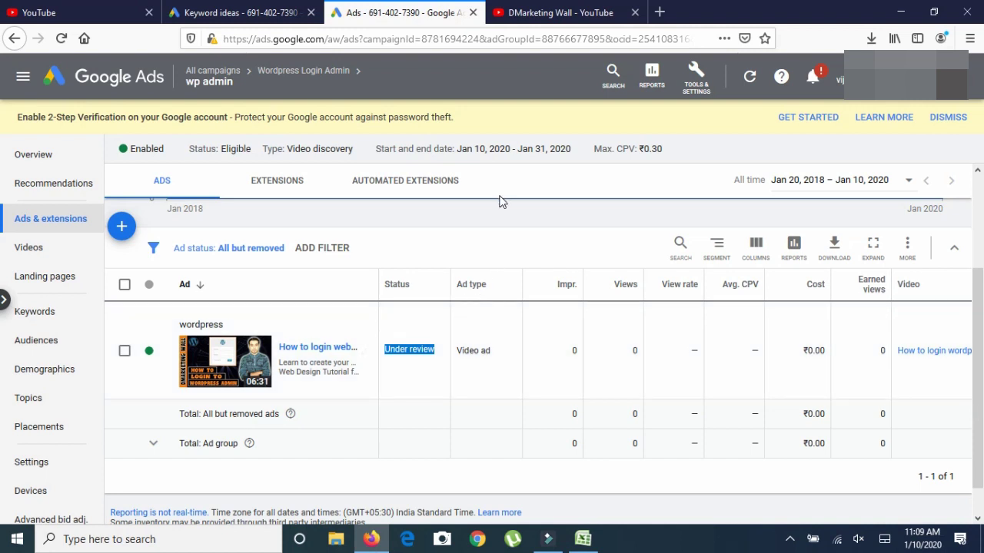
click(555, 14)
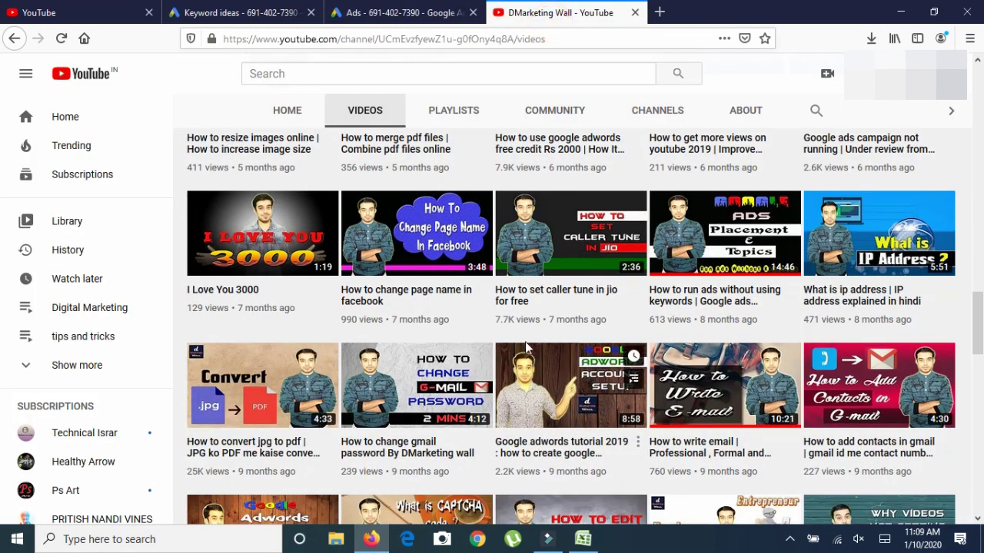
click(387, 9)
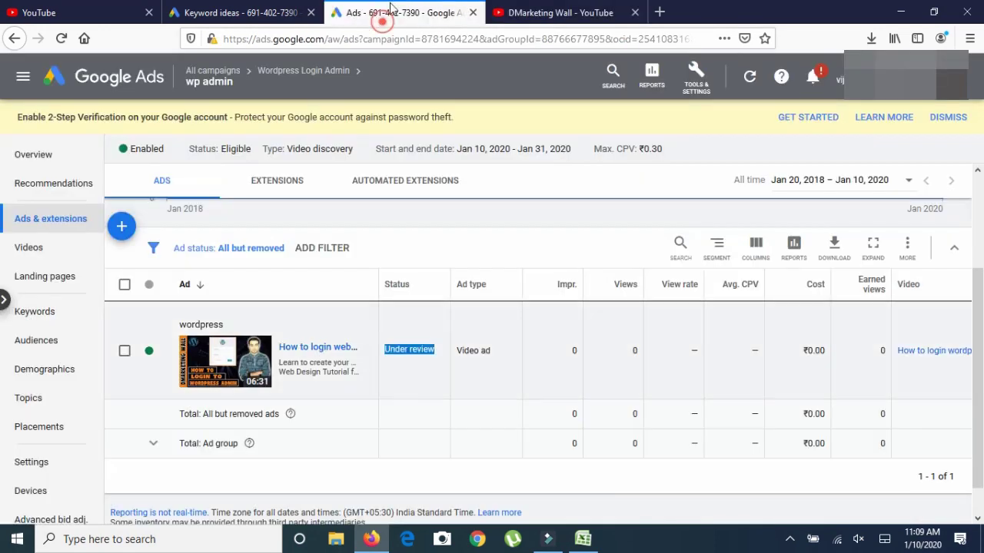
Open the account's Billing summary and check the remaining credit and the transactions.
click(696, 78)
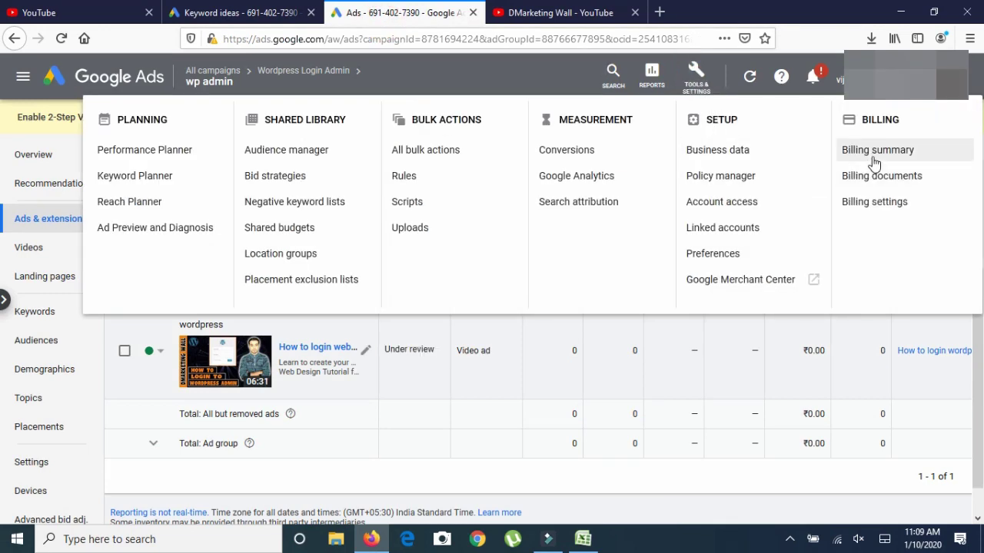
click(516, 81)
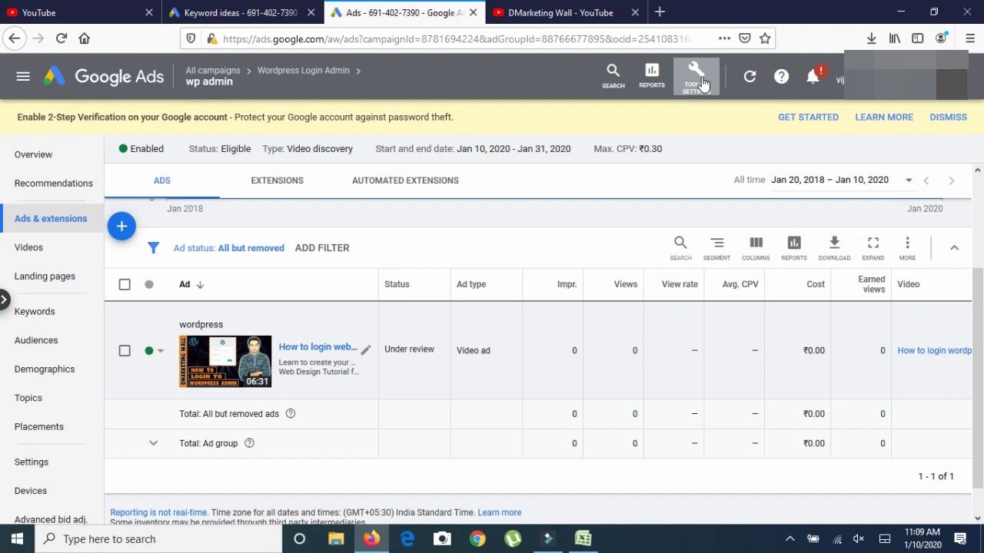
click(699, 89)
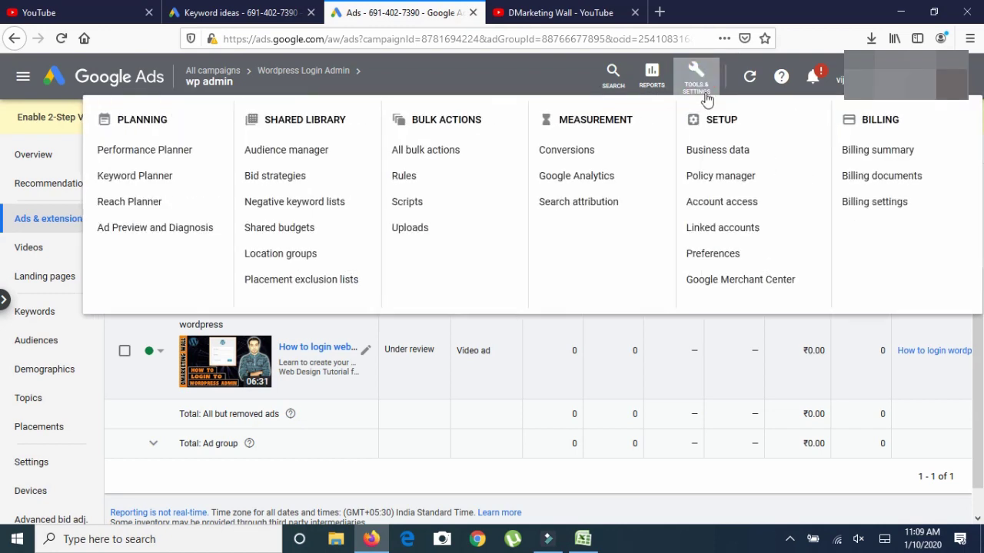
click(890, 156)
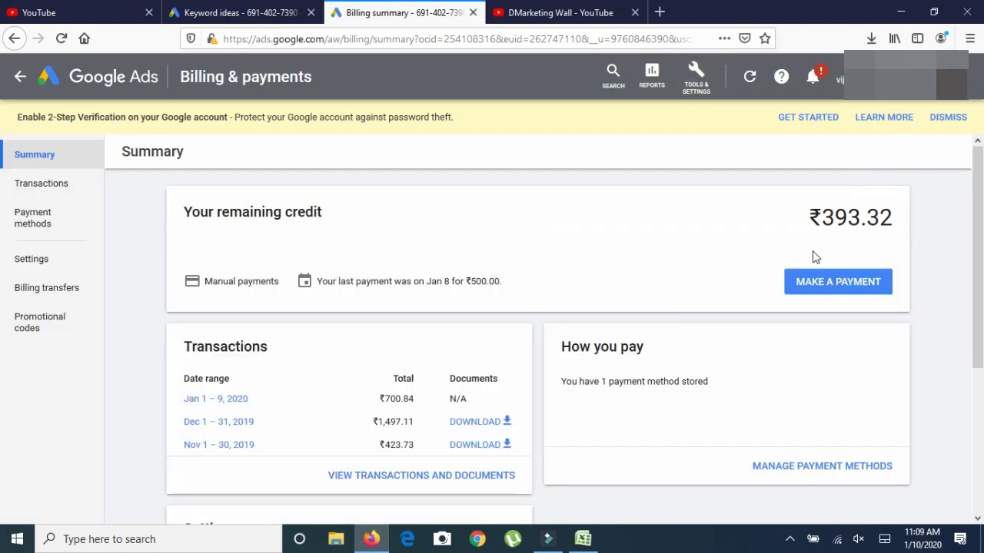
drag(822, 217, 894, 217)
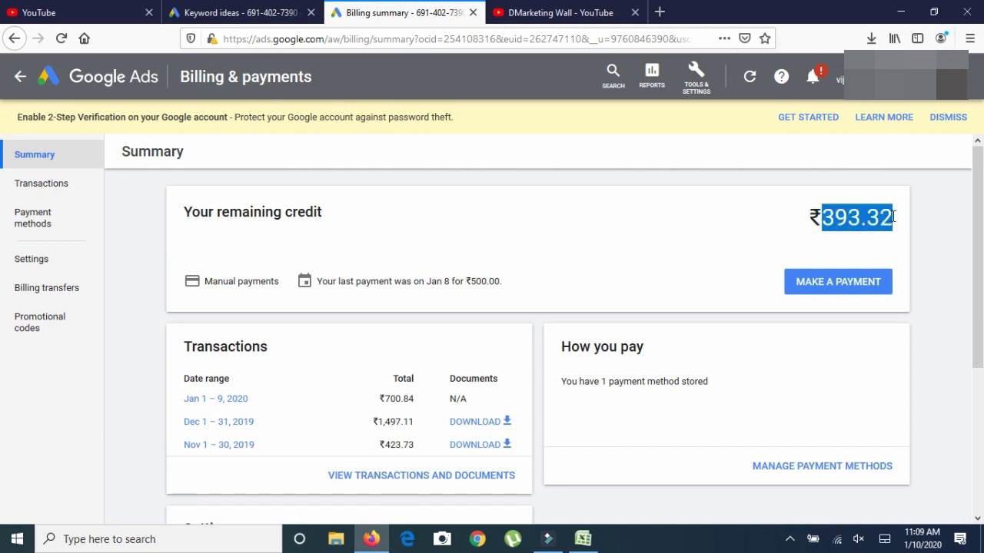
drag(814, 218, 903, 222)
scroll(477, 314, down, 3)
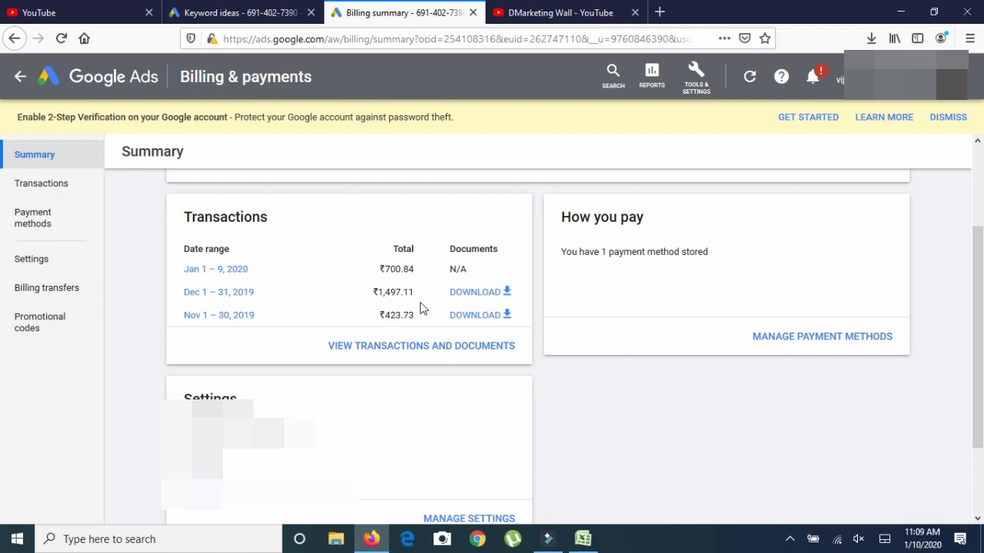
scroll(467, 290, up, 3)
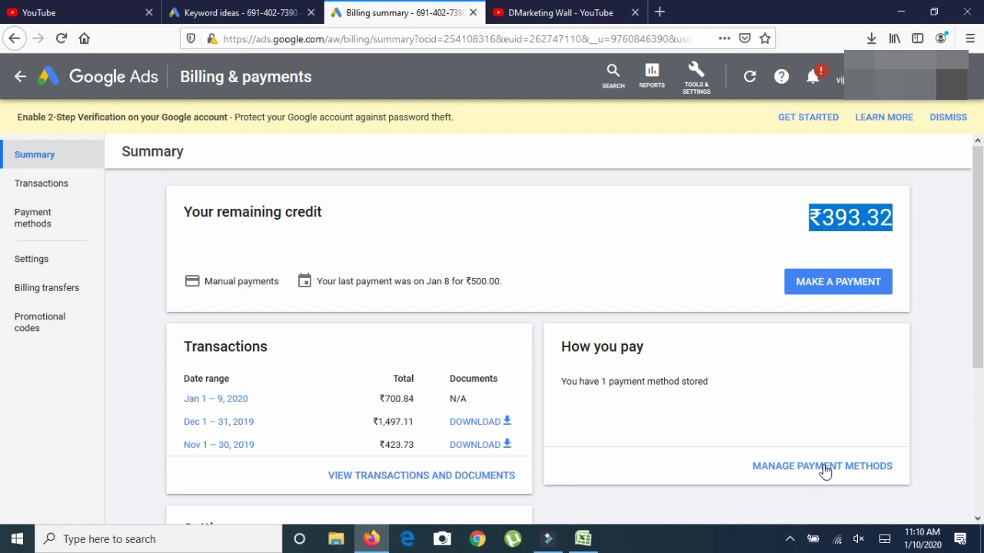
Open the Make a payment dialog, review the available payment methods and close it without paying.
click(920, 290)
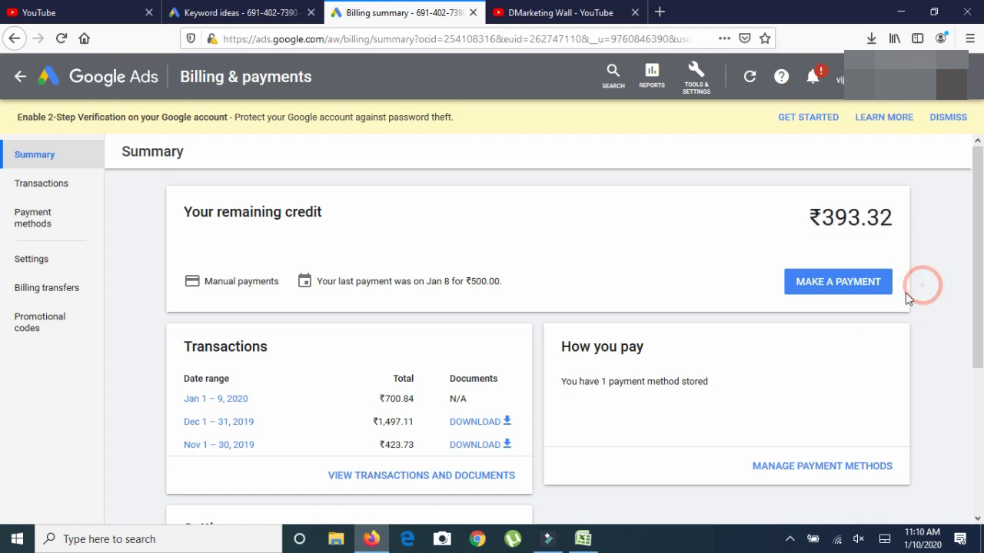
click(827, 285)
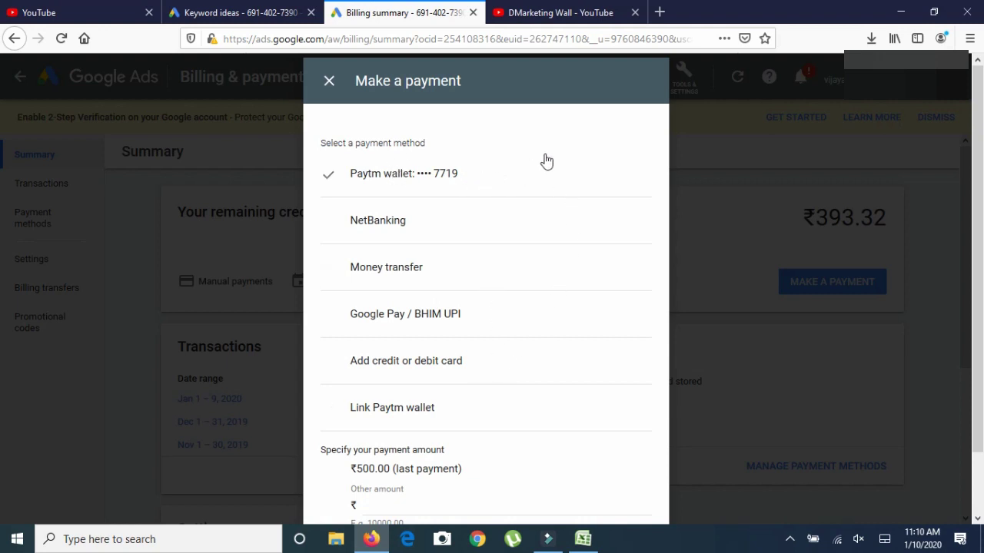
click(328, 82)
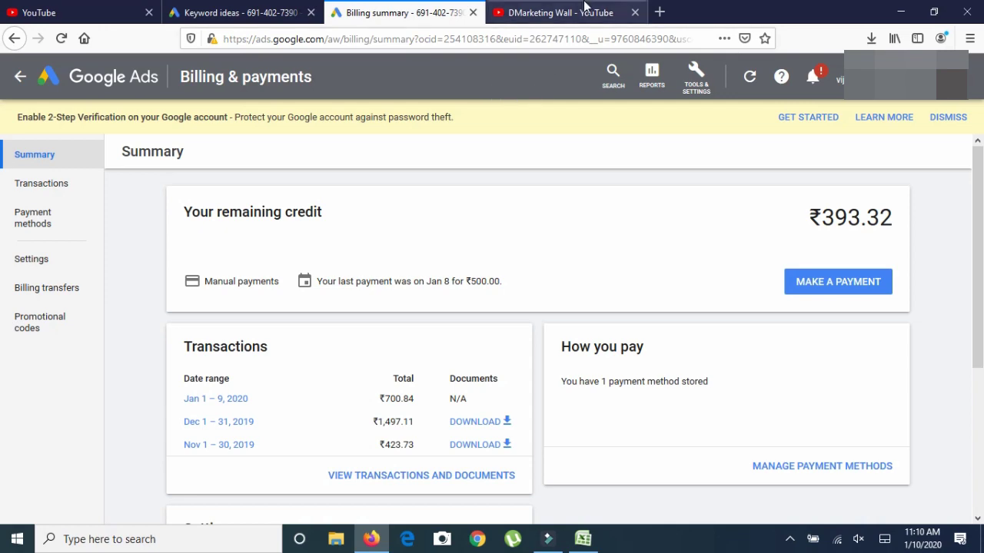
click(538, 11)
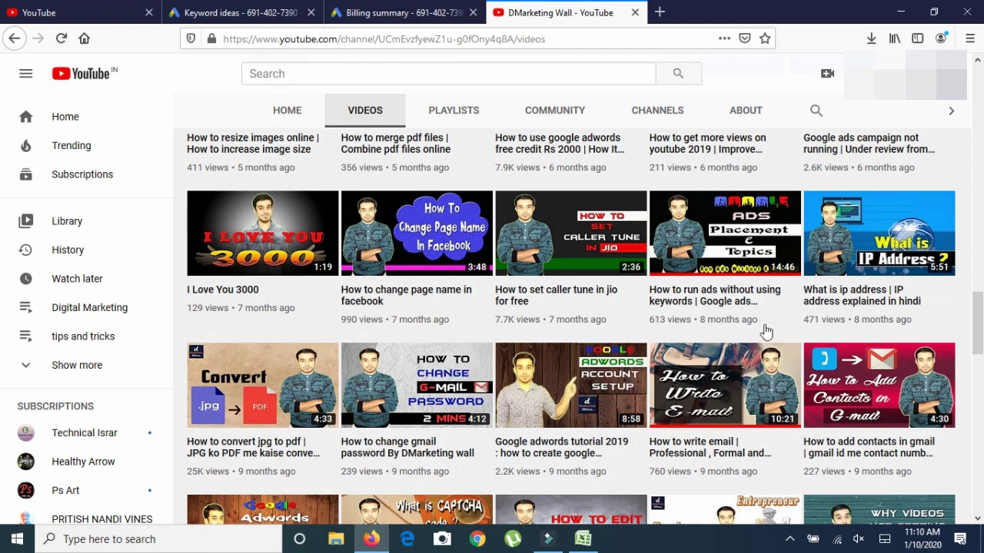
click(377, 12)
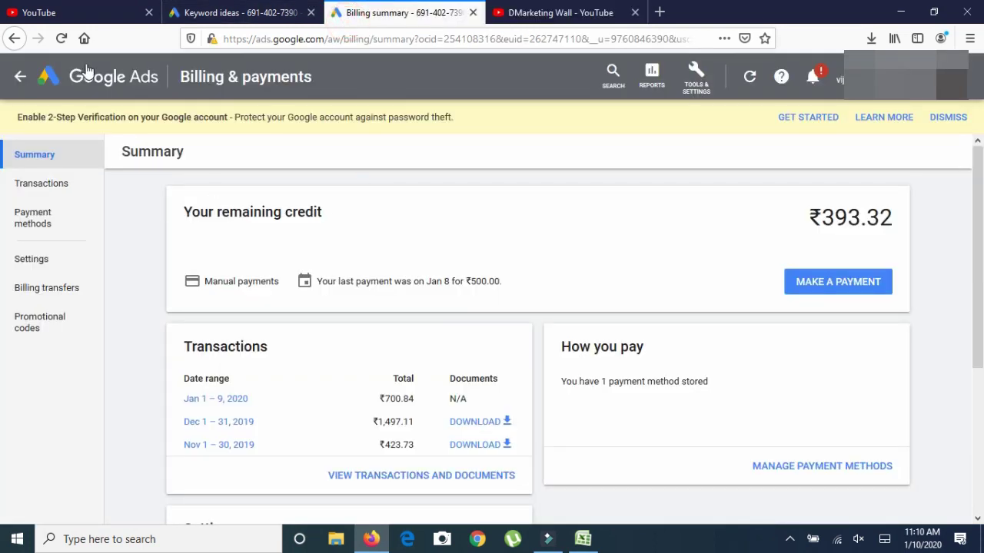